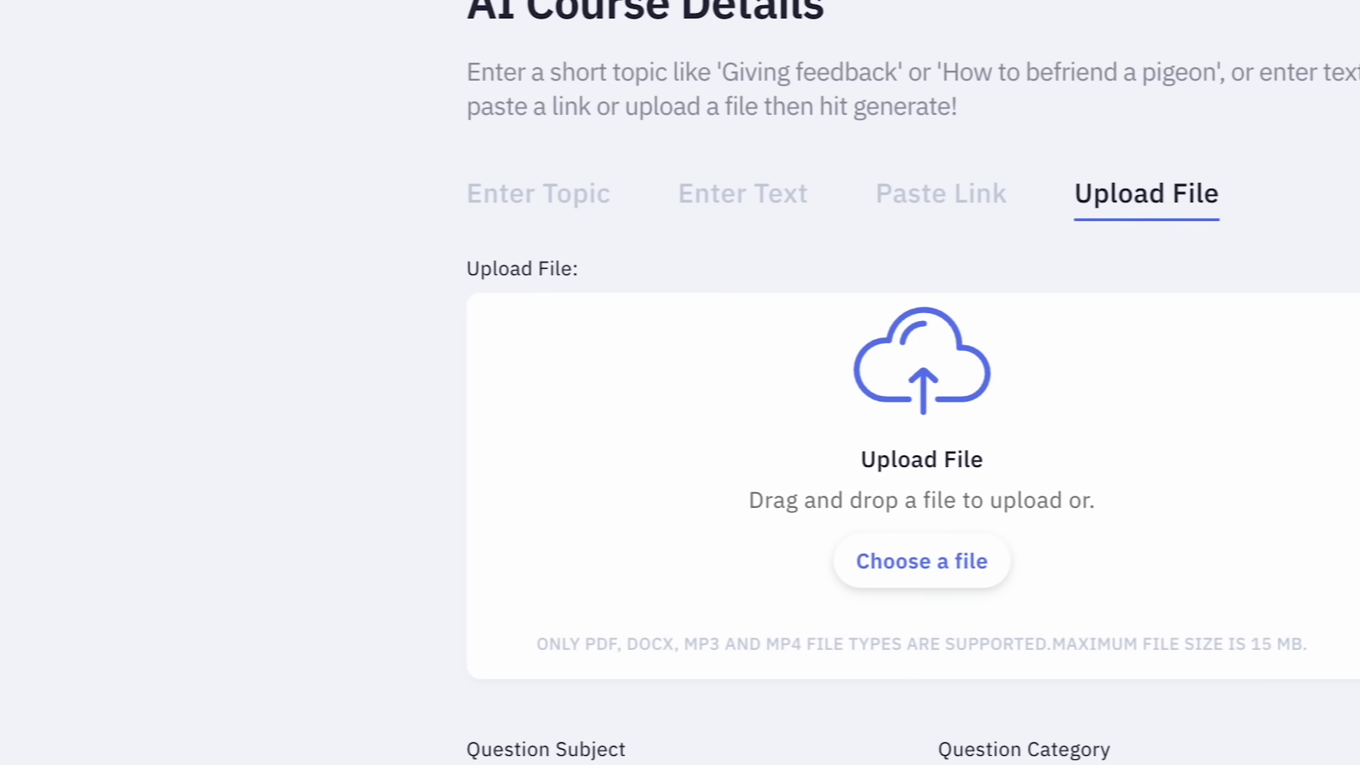
Step: Upload the PDF as the course source, with question subject Trivia and topic Technology
left_click(1107, 300)
left_click_drag(1107, 300, 800, 410)
left_click(754, 547)
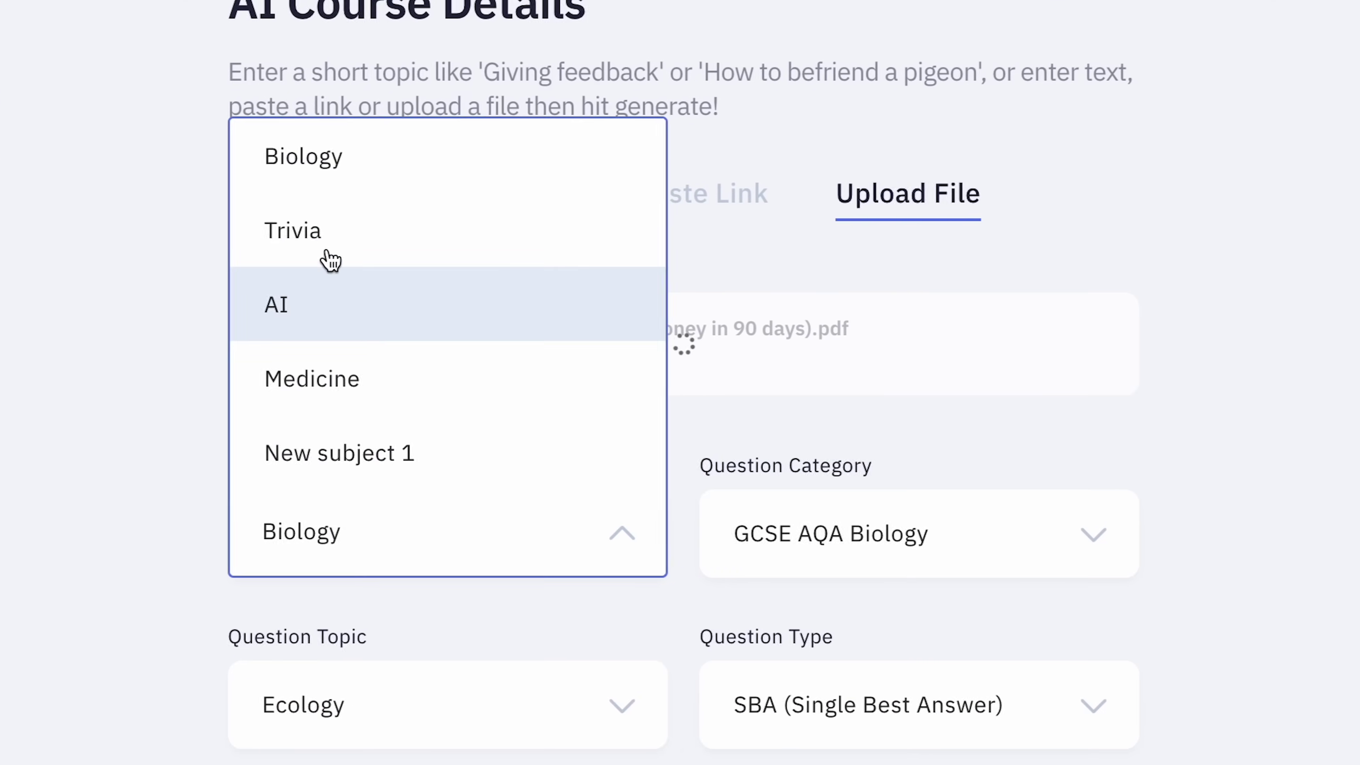
left_click(472, 262)
left_click(585, 682)
left_click(358, 602)
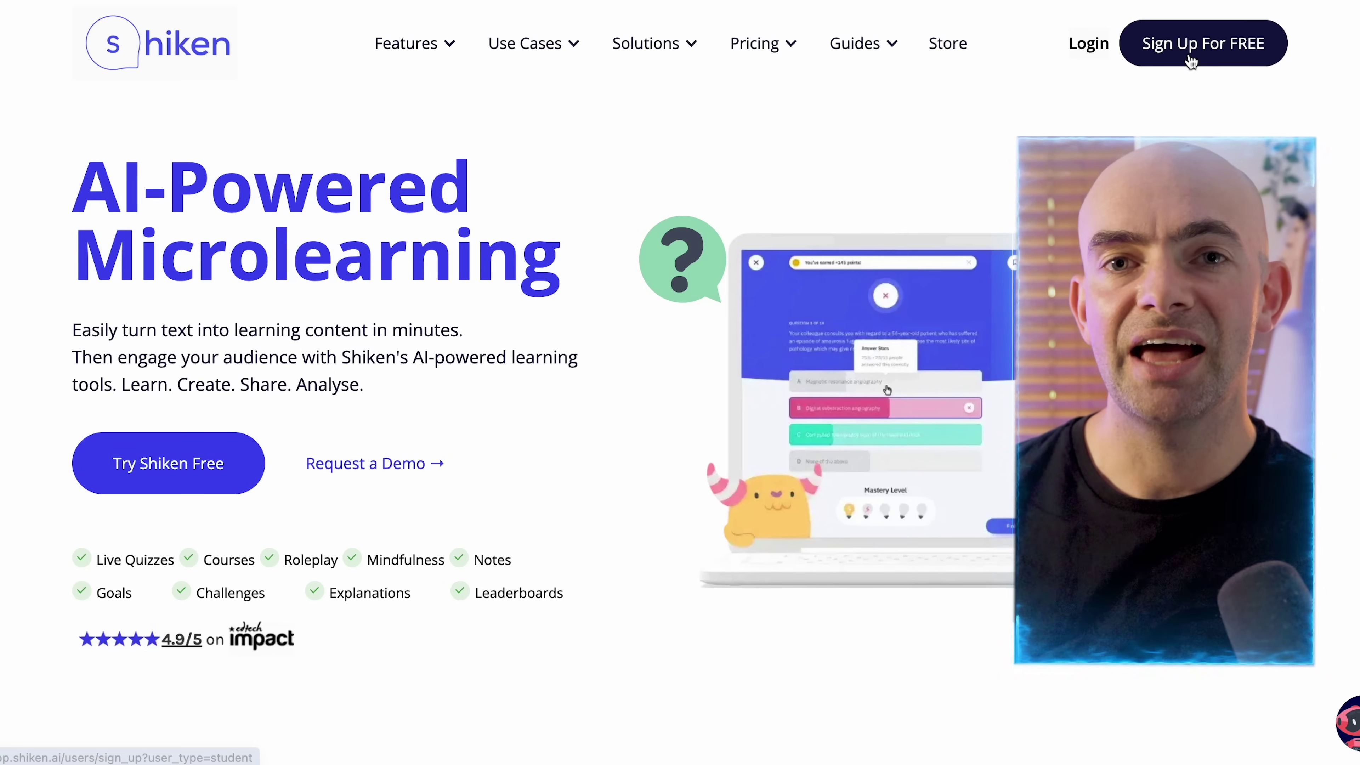
Step: Sign up for a free account as a Creator using Shiken as a Solopreneur
left_click(1191, 60)
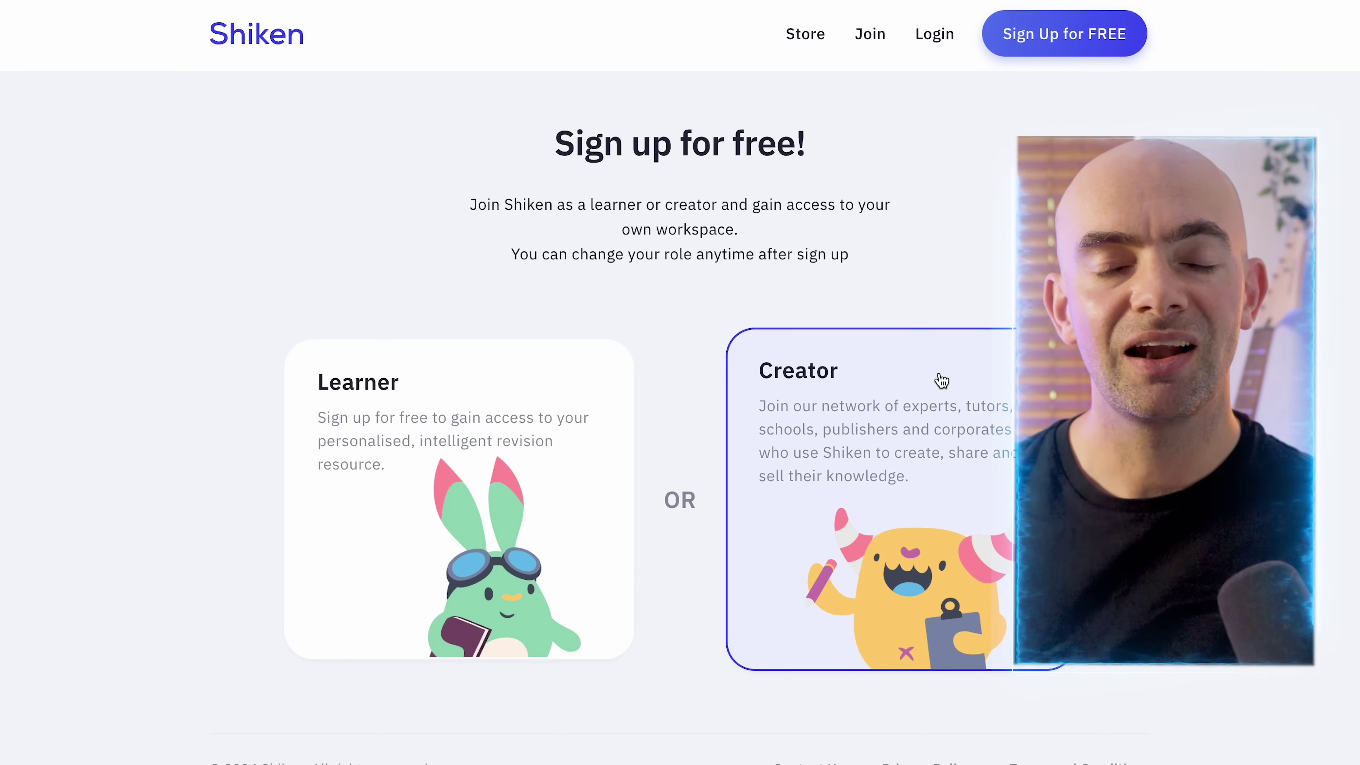
left_click(914, 412)
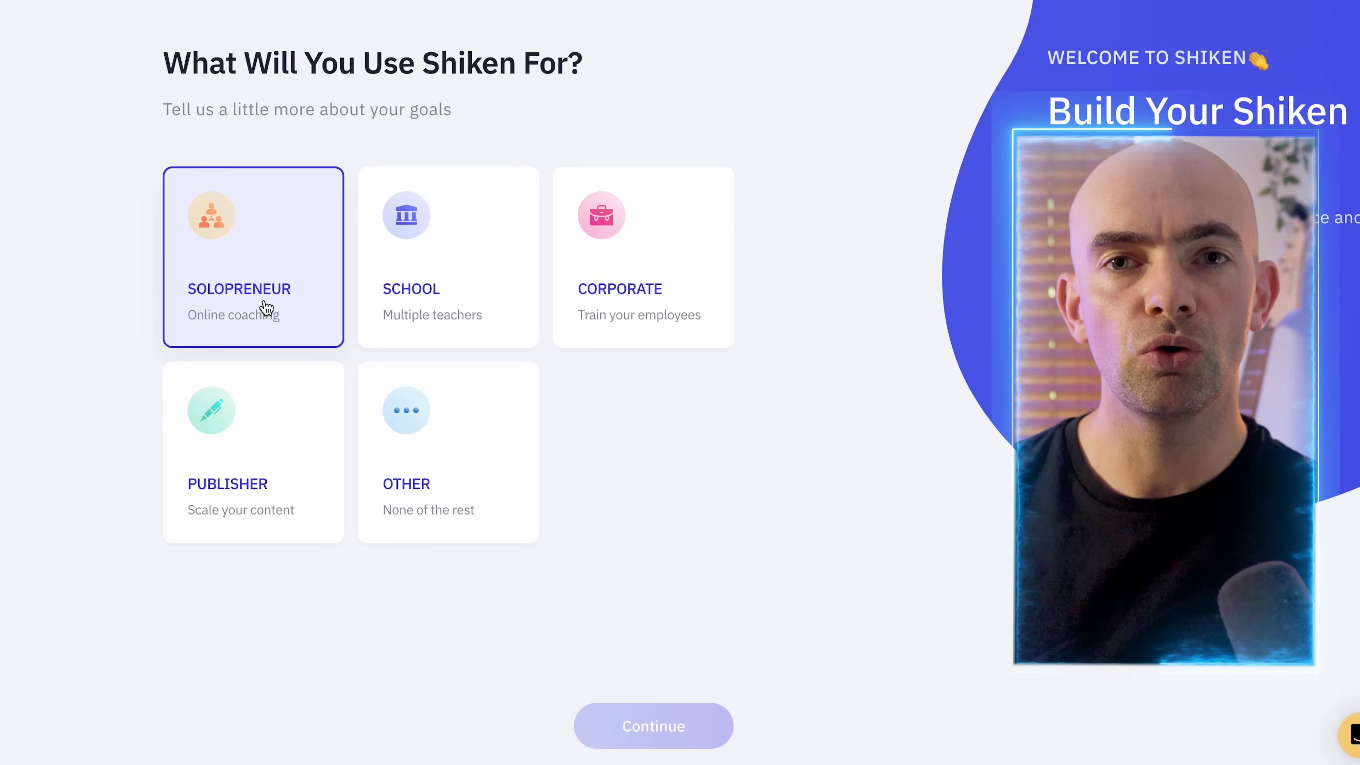
left_click(266, 308)
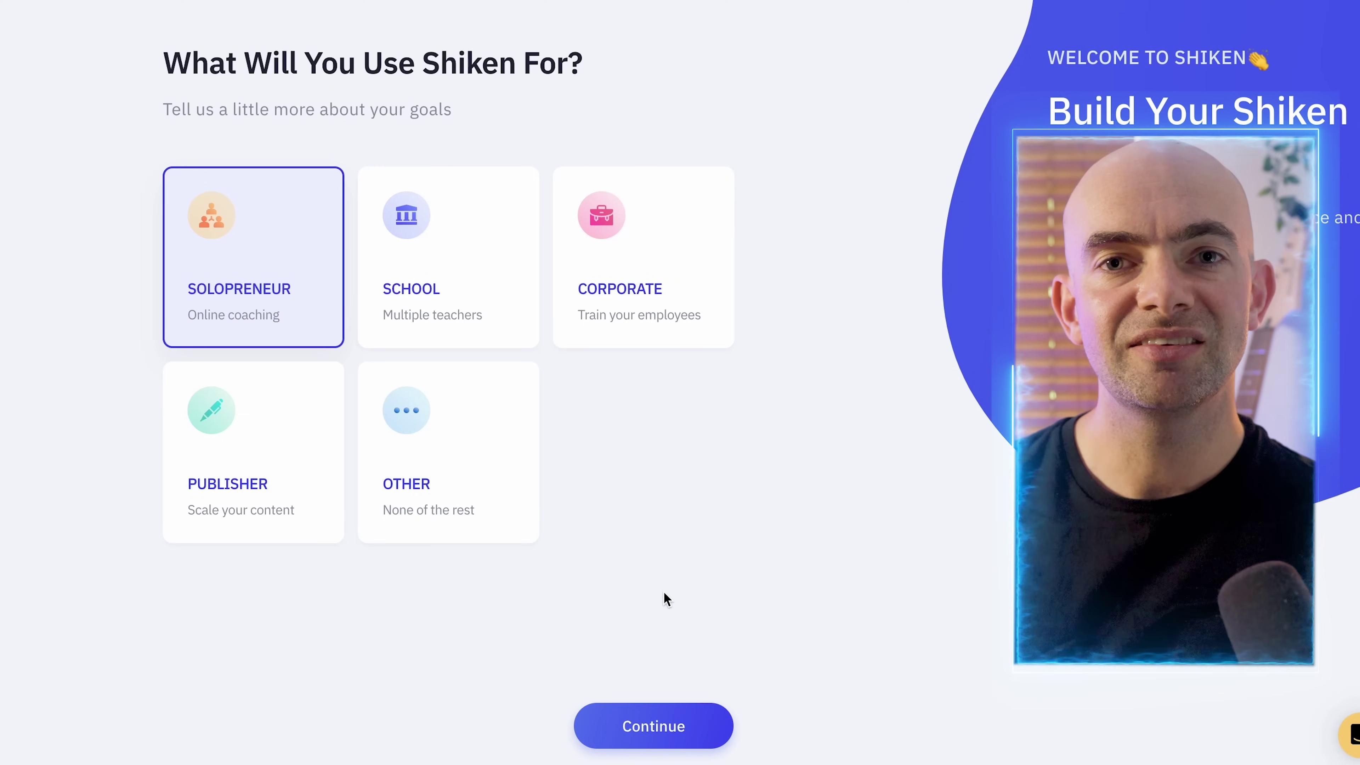
left_click(670, 729)
Step: Name the workspace AI Productivity with URL ai-productivity and pick a logo from Downloads
type("roductivity")
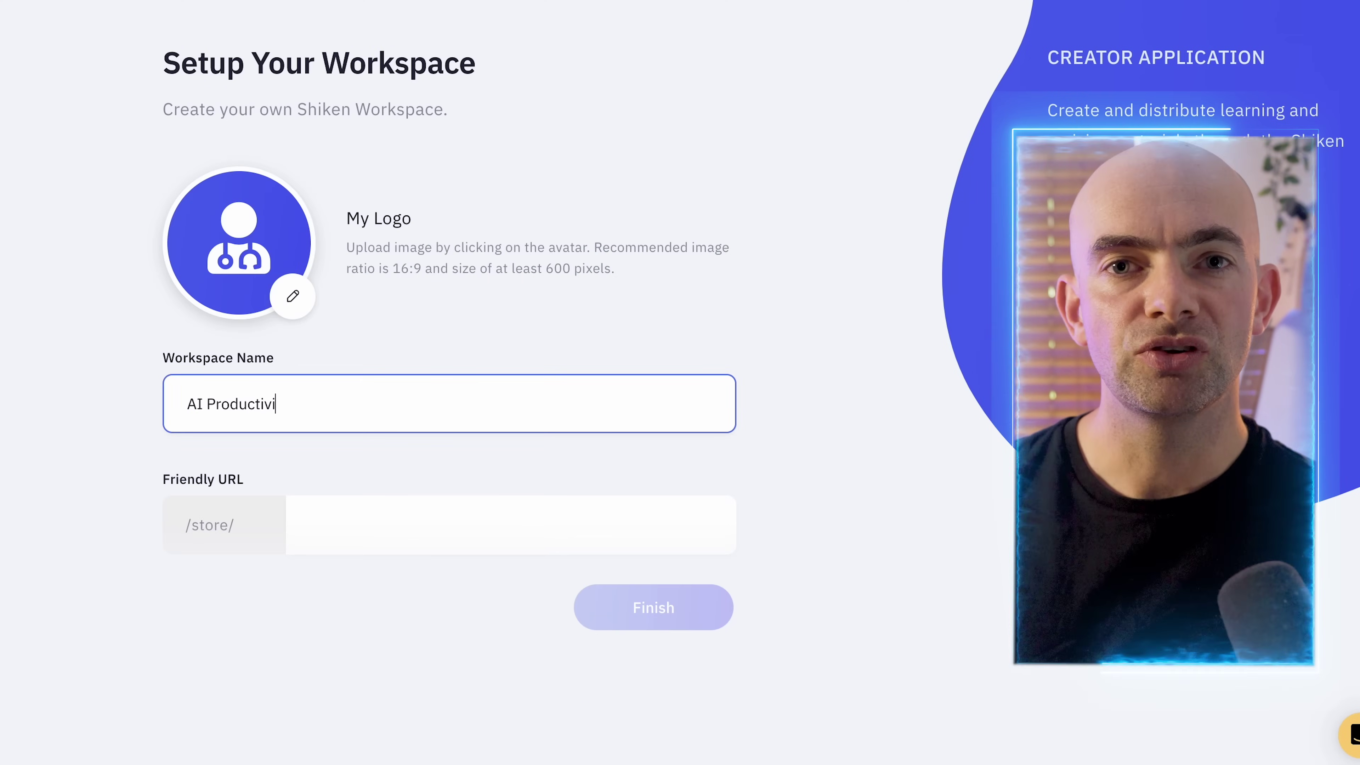
left_click(294, 520)
type("ai-prod")
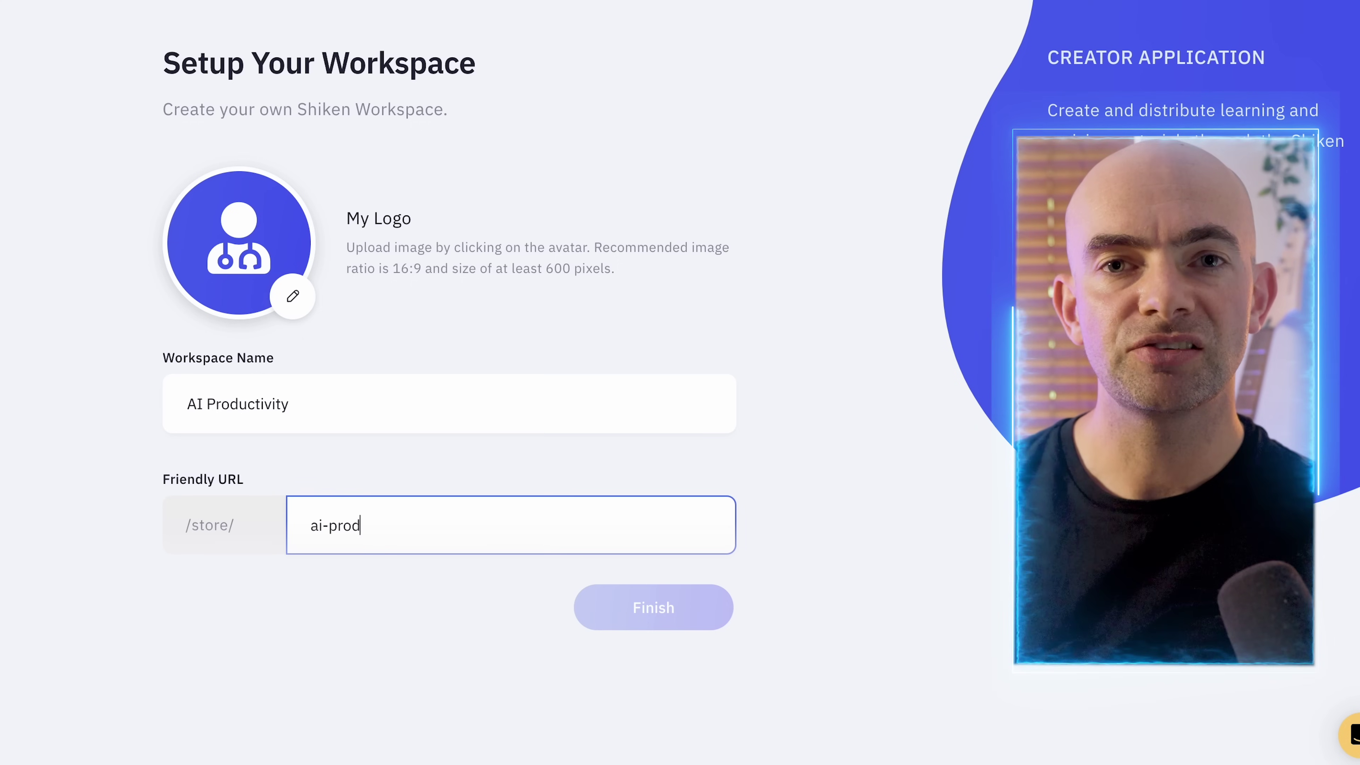
left_click(649, 280)
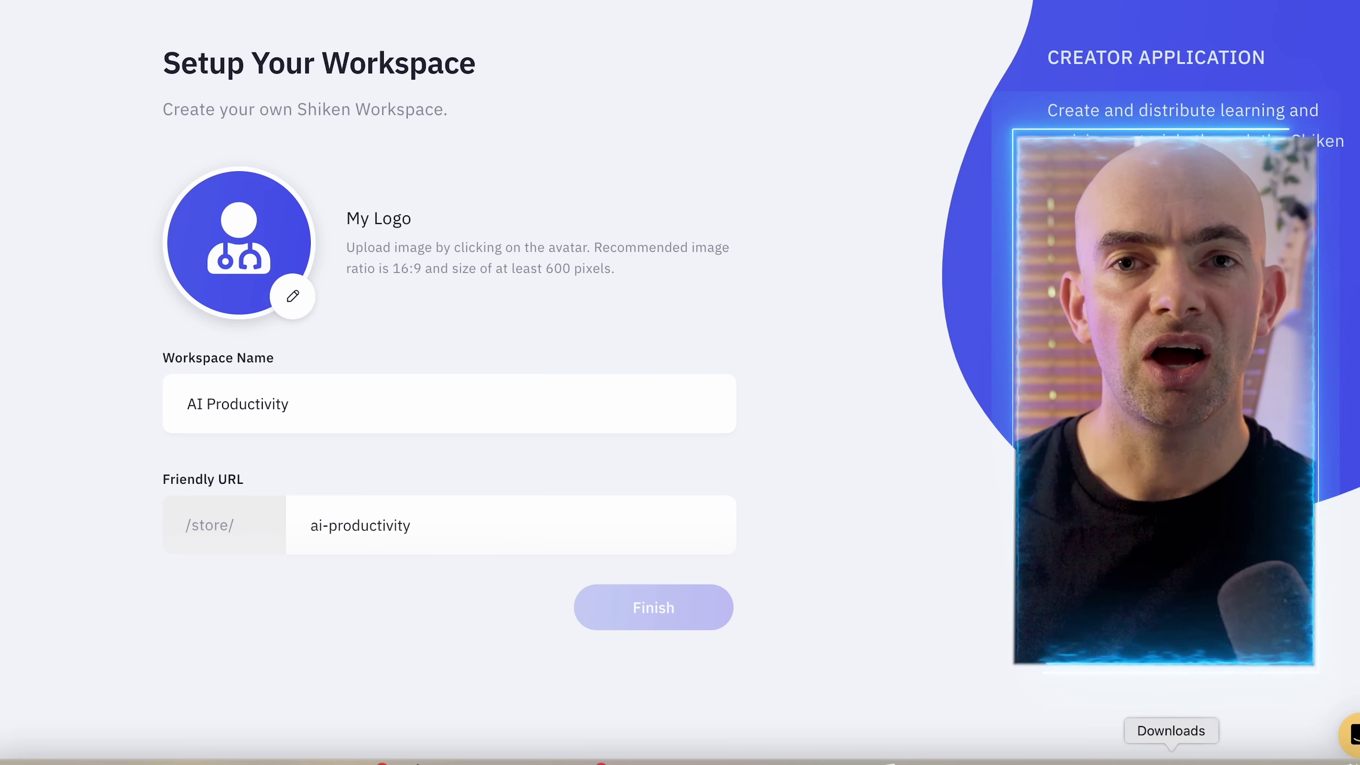
left_click(1171, 756)
left_click(561, 292)
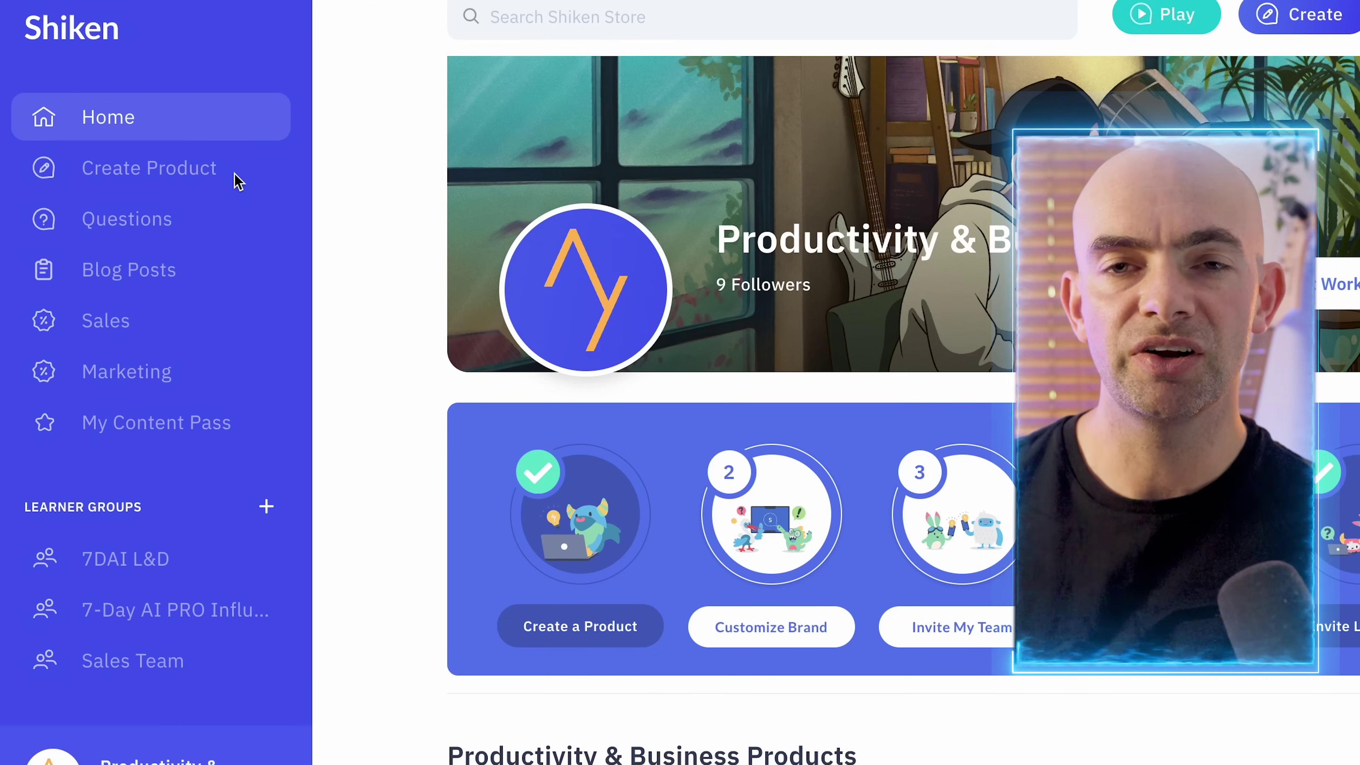
Step: Create a new product with AI-CREATE and choose Course as its type
left_click(209, 174)
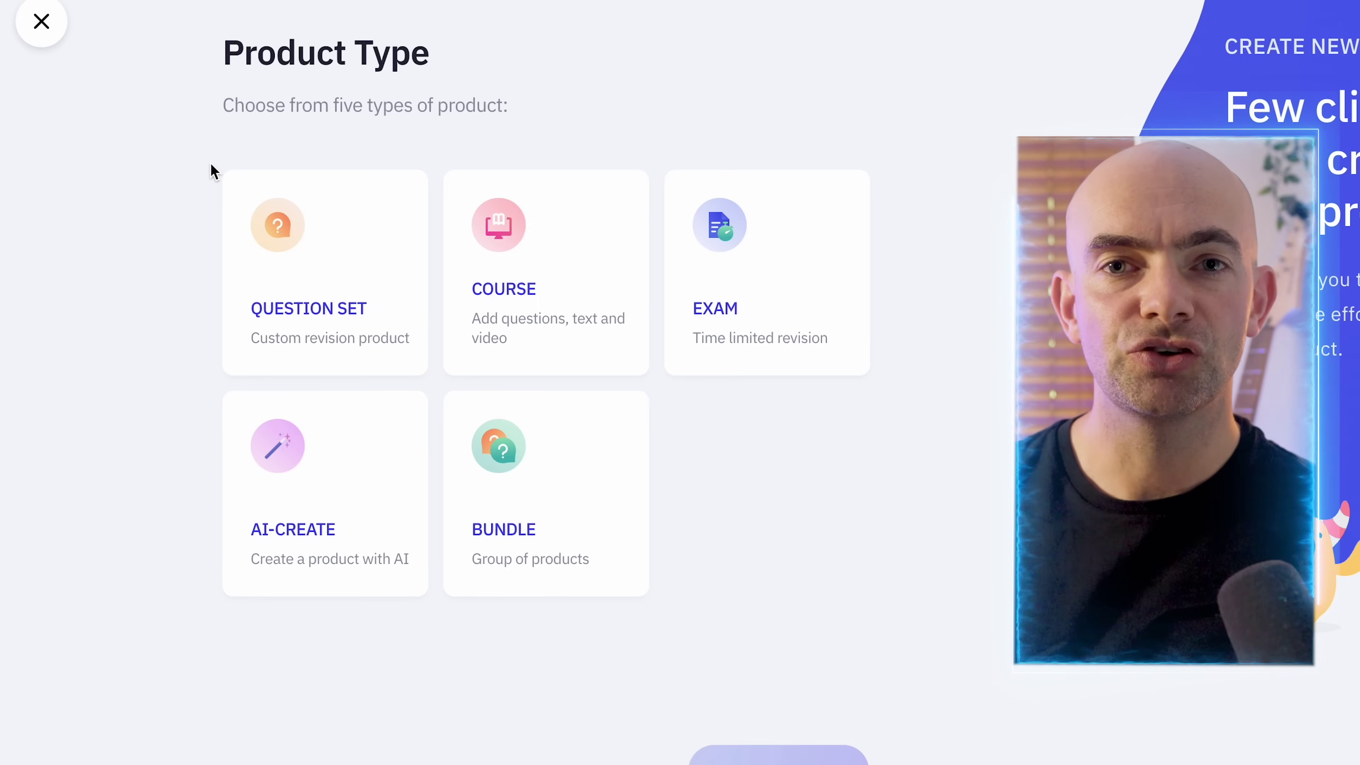
left_click(348, 493)
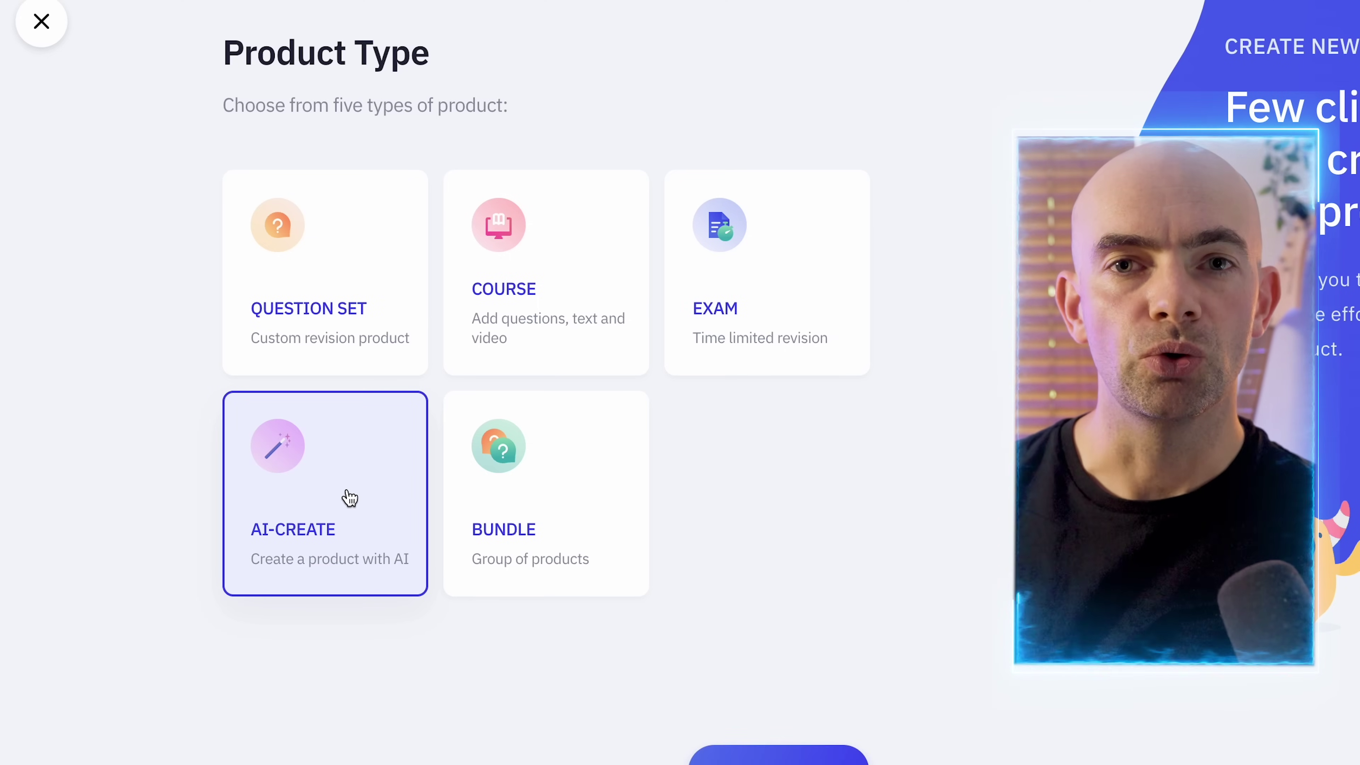
left_click(782, 760)
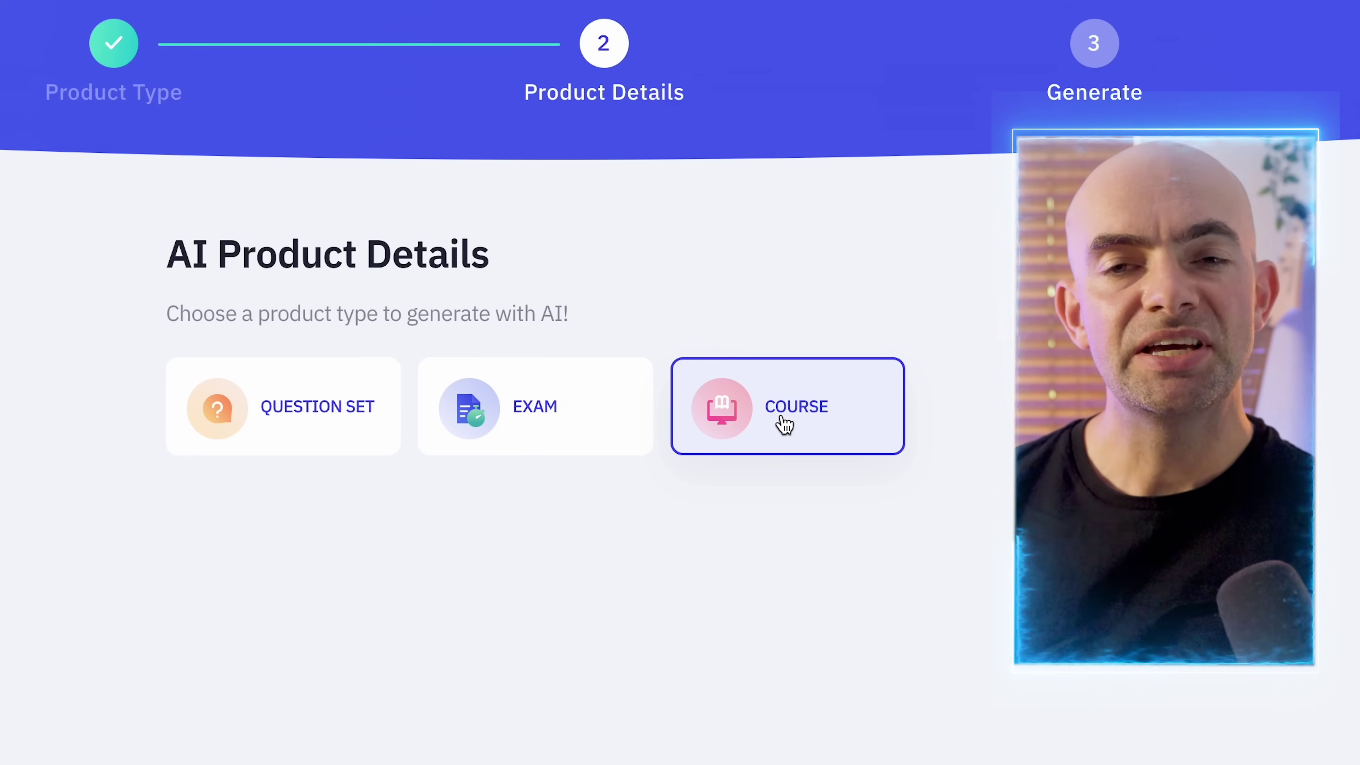
left_click(787, 406)
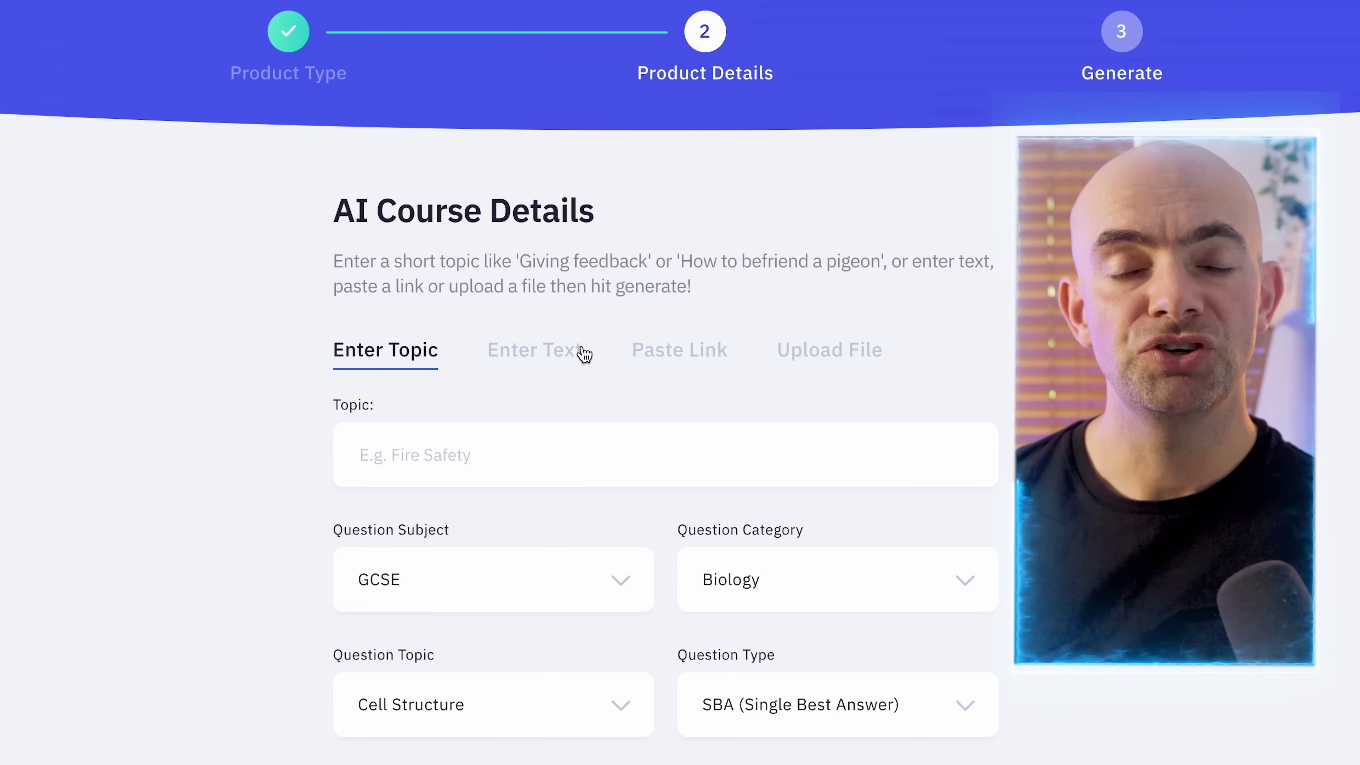
Step: Review the text and link source options, then choose Upload File as the source
left_click(583, 352)
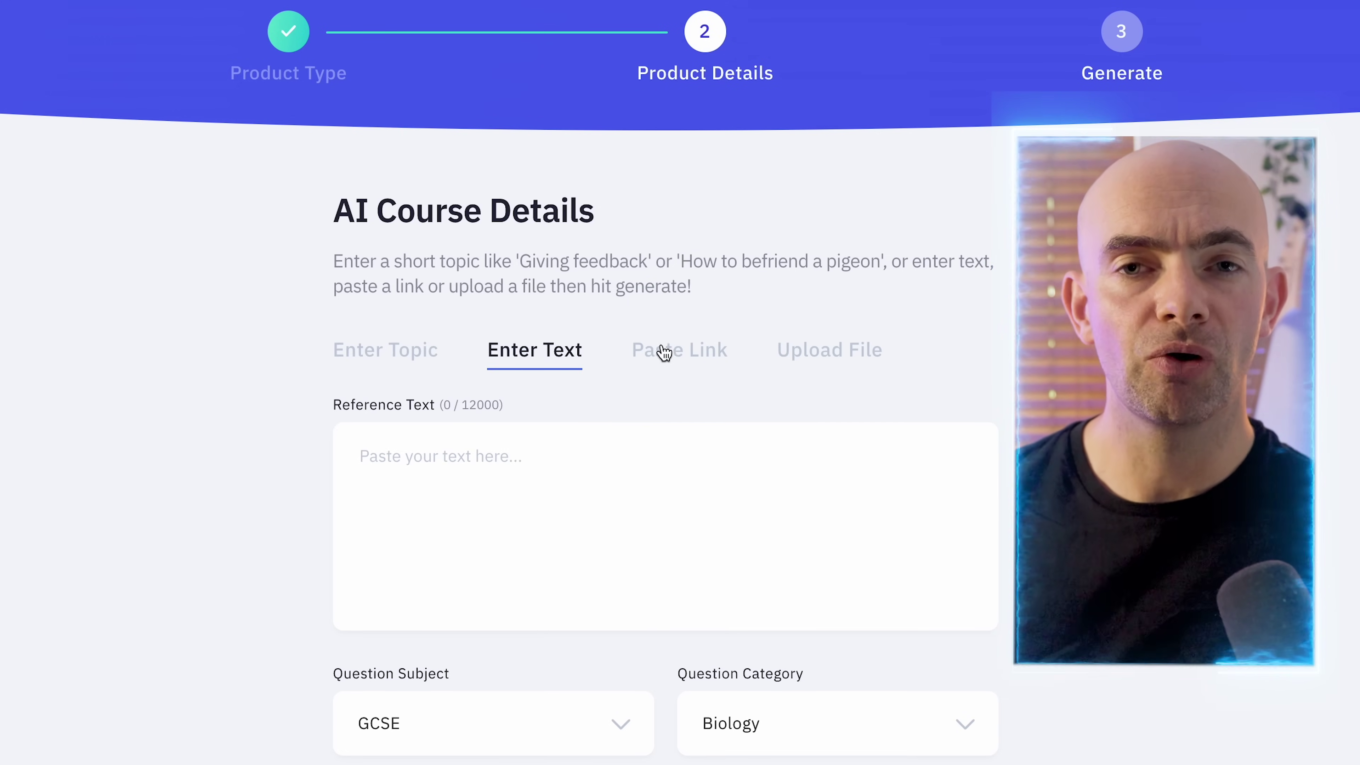
left_click(687, 352)
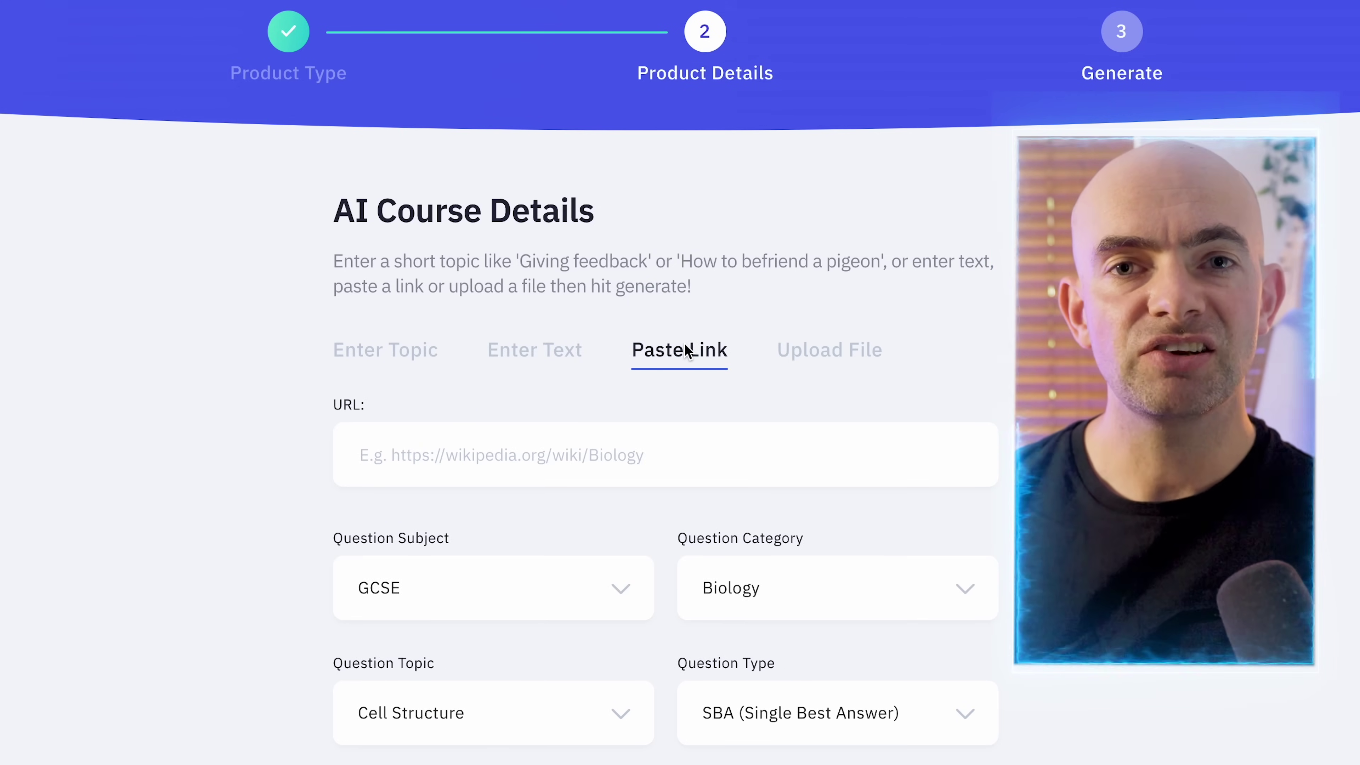
left_click(834, 352)
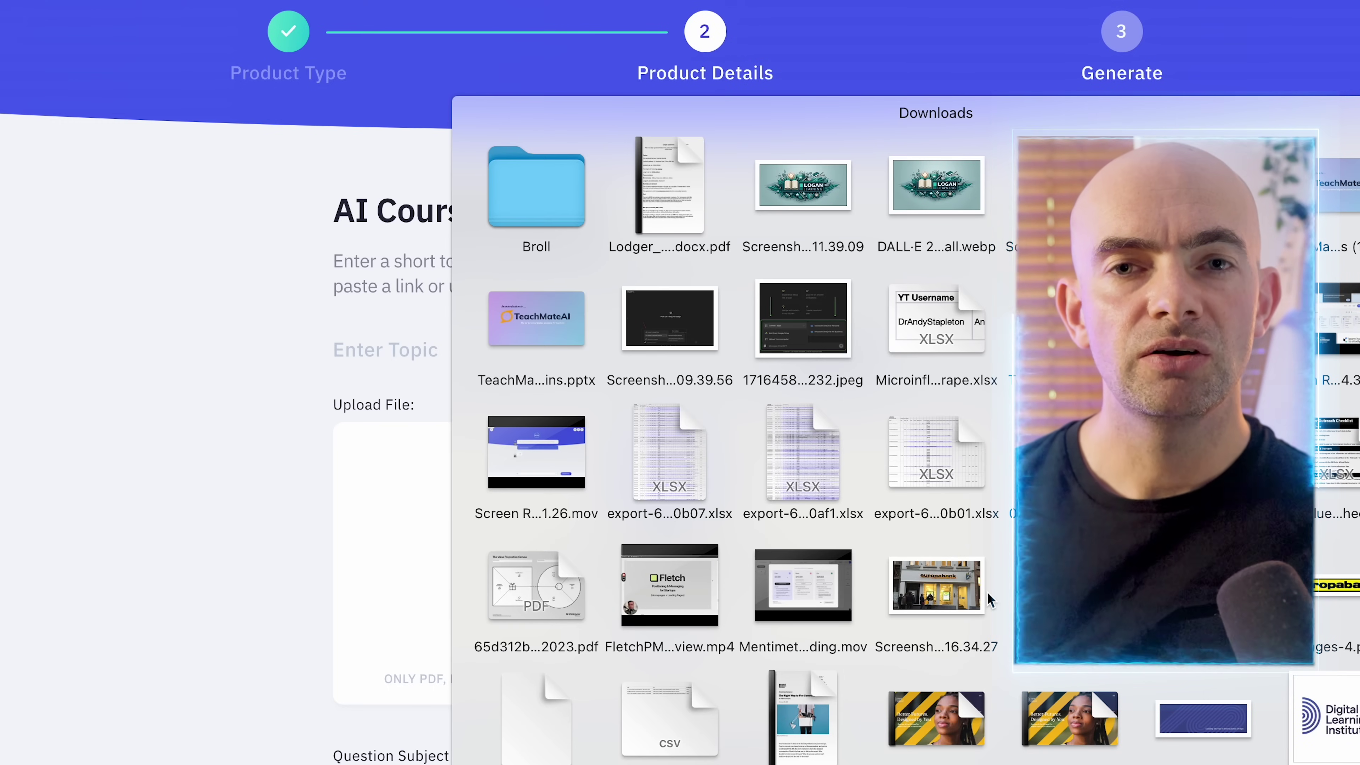
Step: Upload the brochure PDF and set subject Work Skills, topic Company Culture, product subject Work Skills
left_click_drag(942, 742, 644, 546)
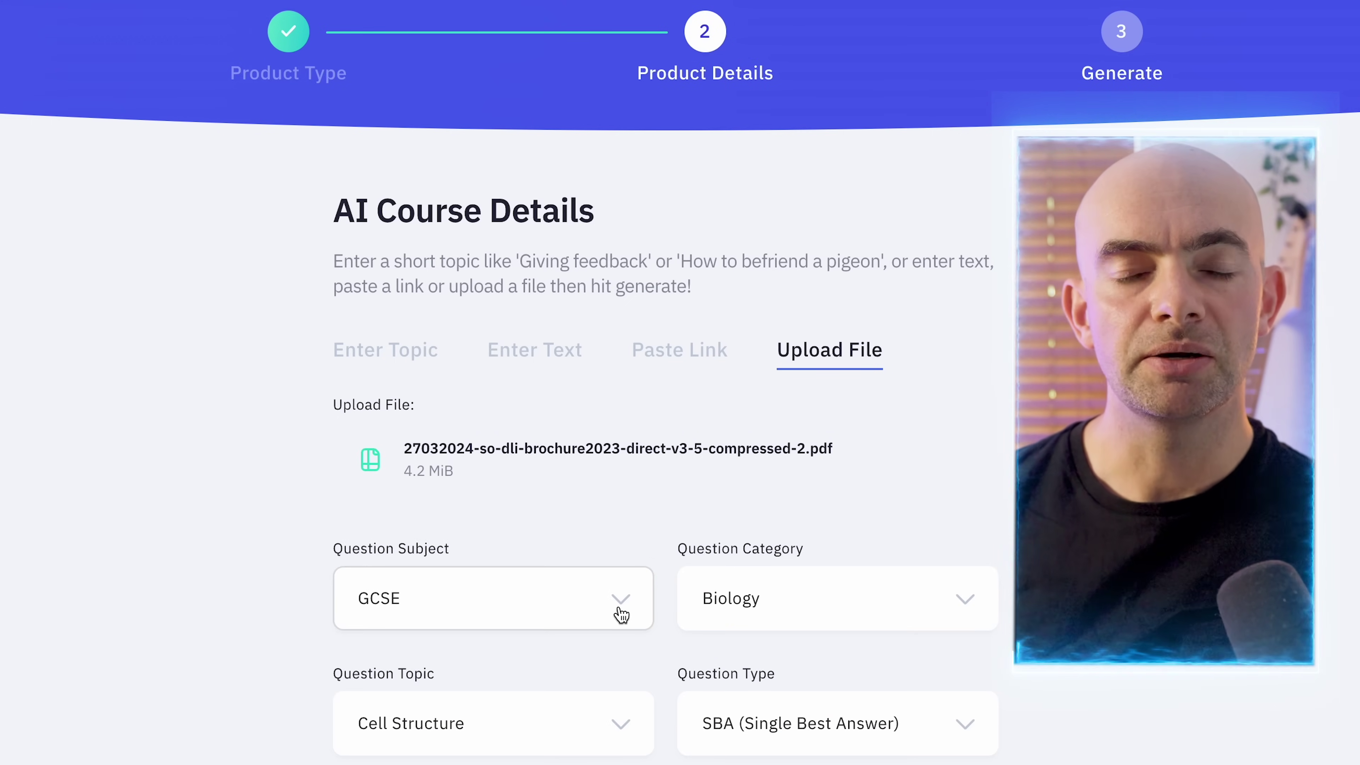
left_click(619, 610)
left_click(452, 393)
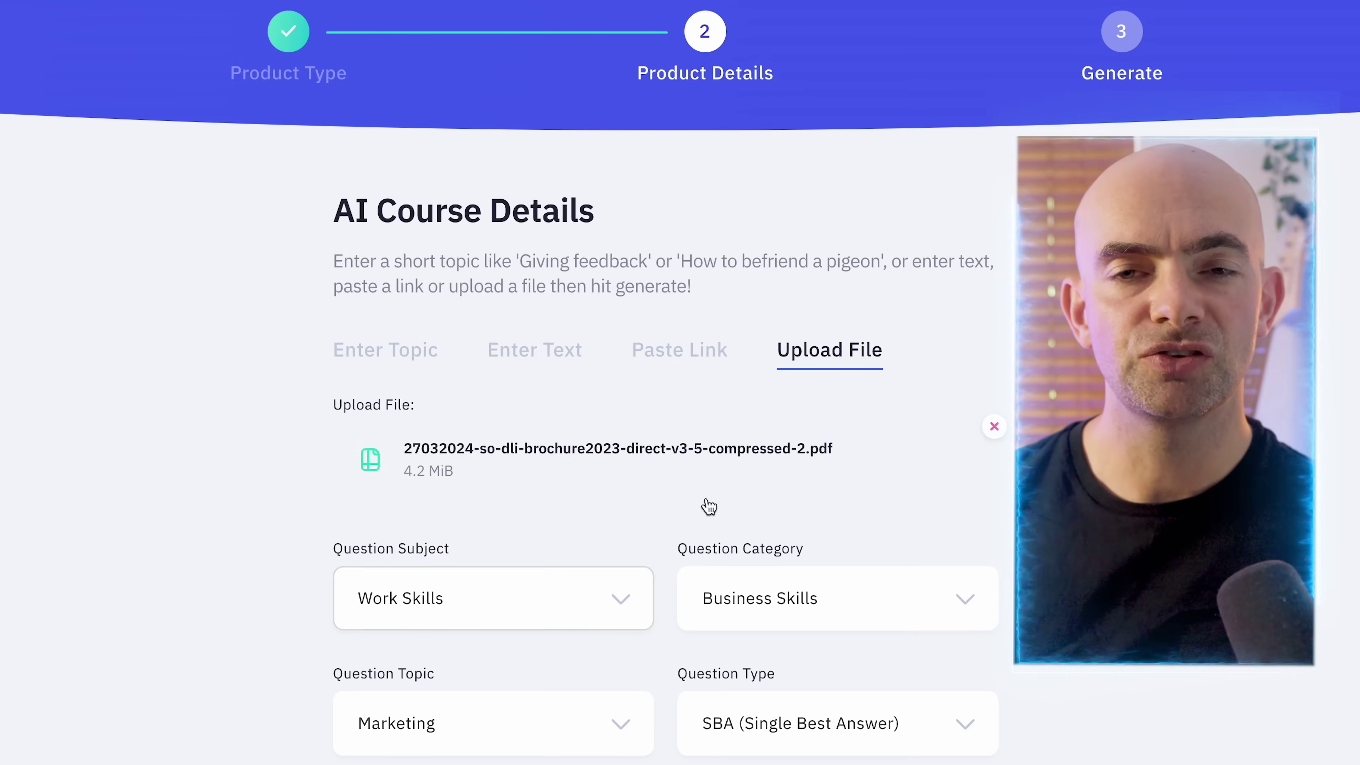
scroll(696, 499, "down", 2)
left_click(611, 598)
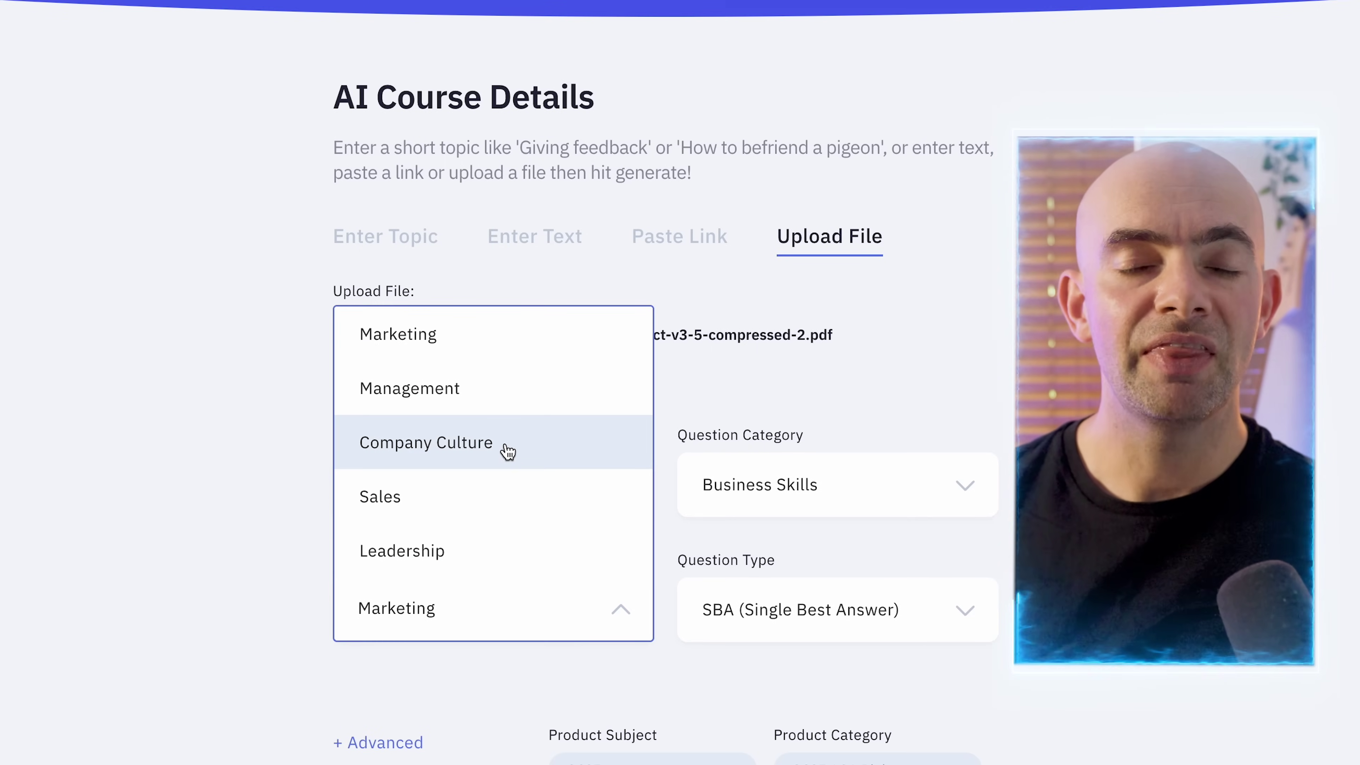
left_click(507, 451)
scroll(717, 670, "down", 2)
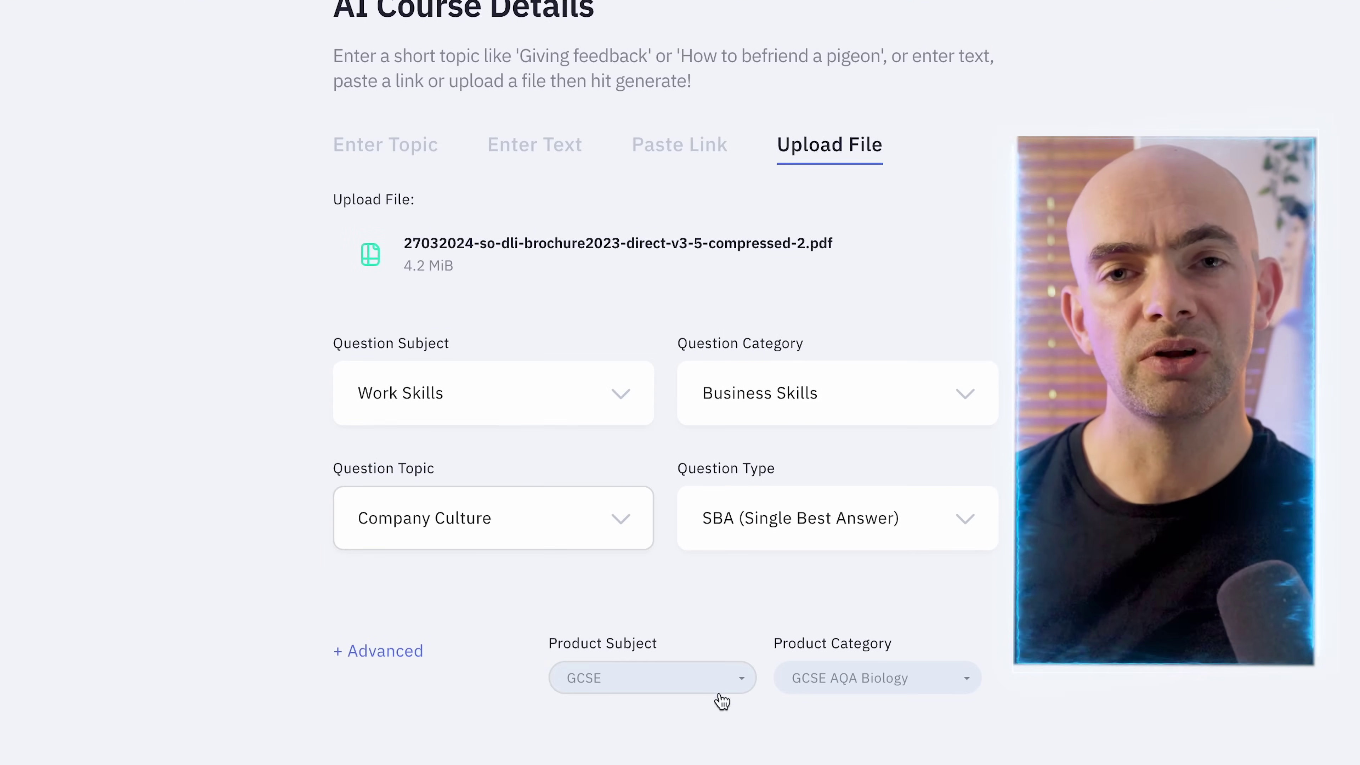
left_click(717, 694)
left_click(632, 512)
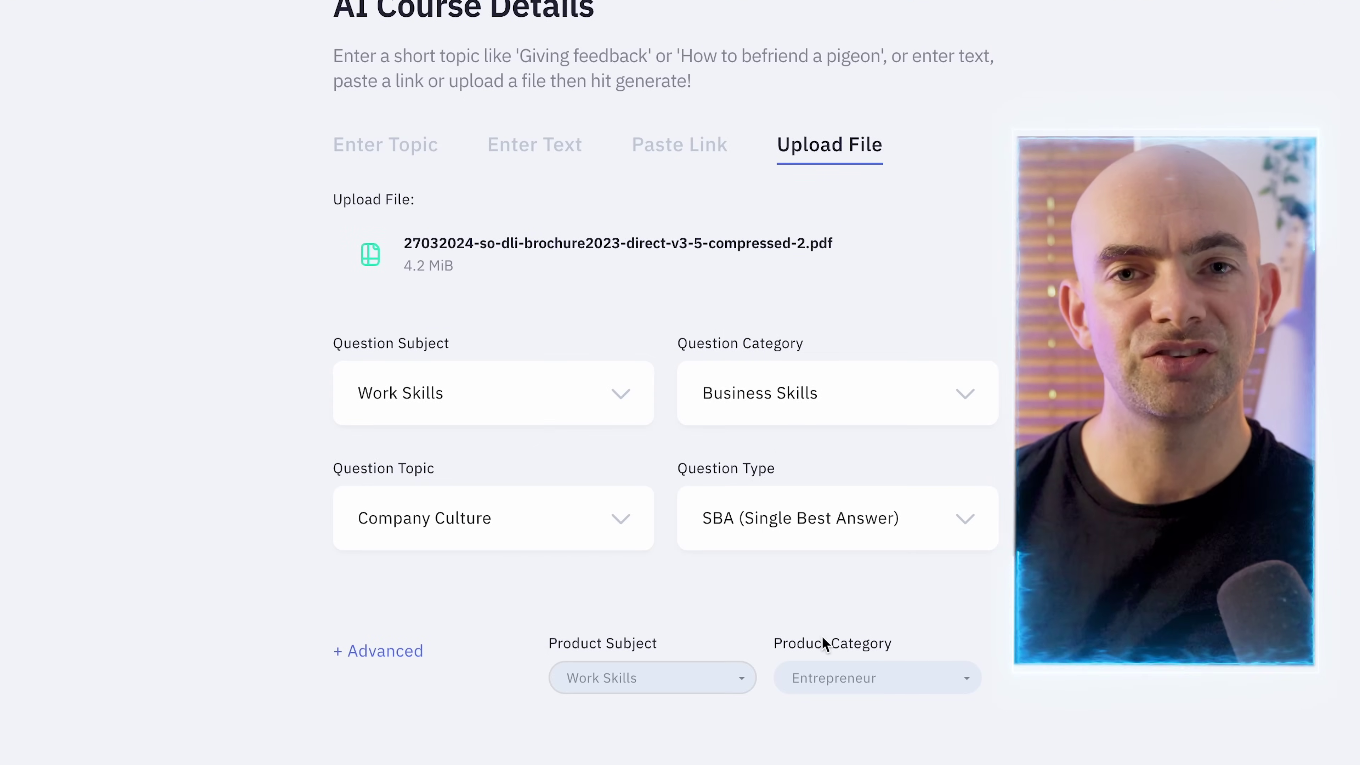
scroll(777, 599, "up", 4)
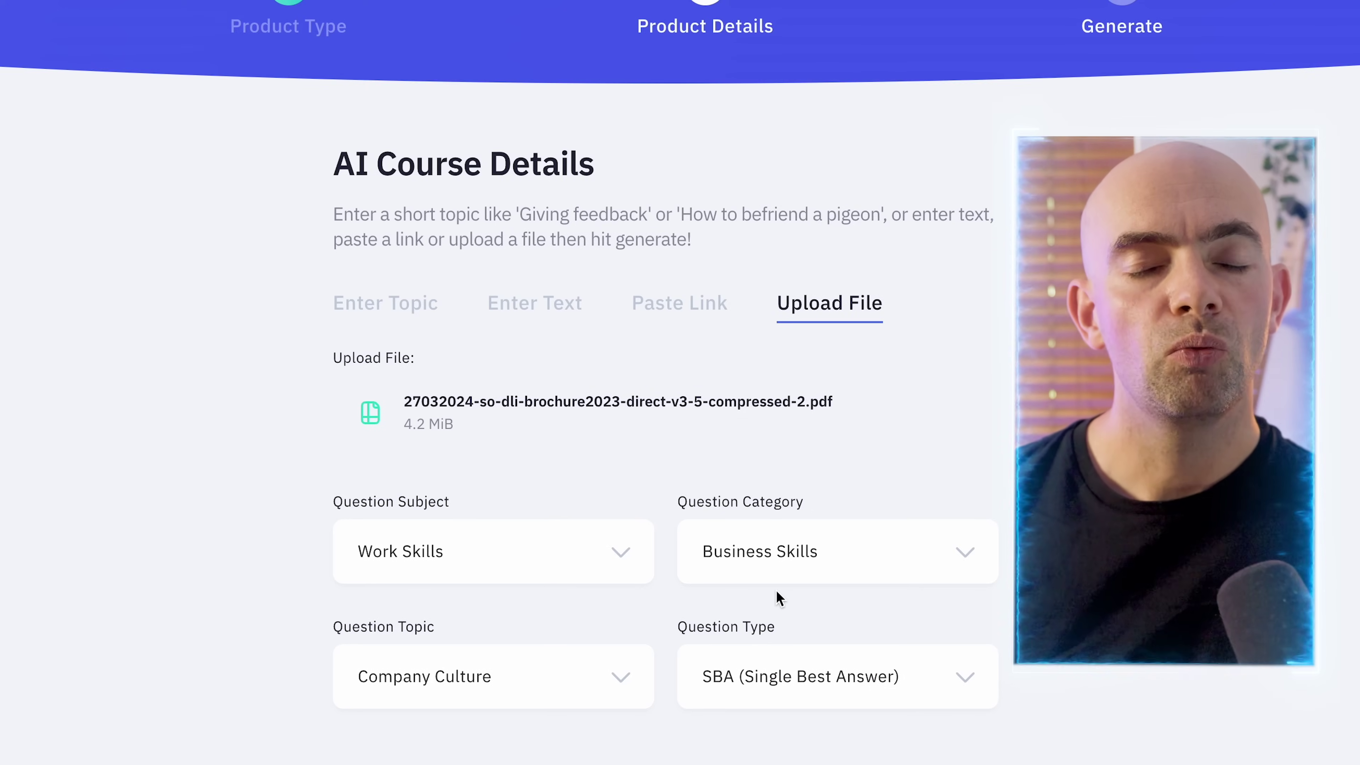
scroll(777, 599, "down", 6)
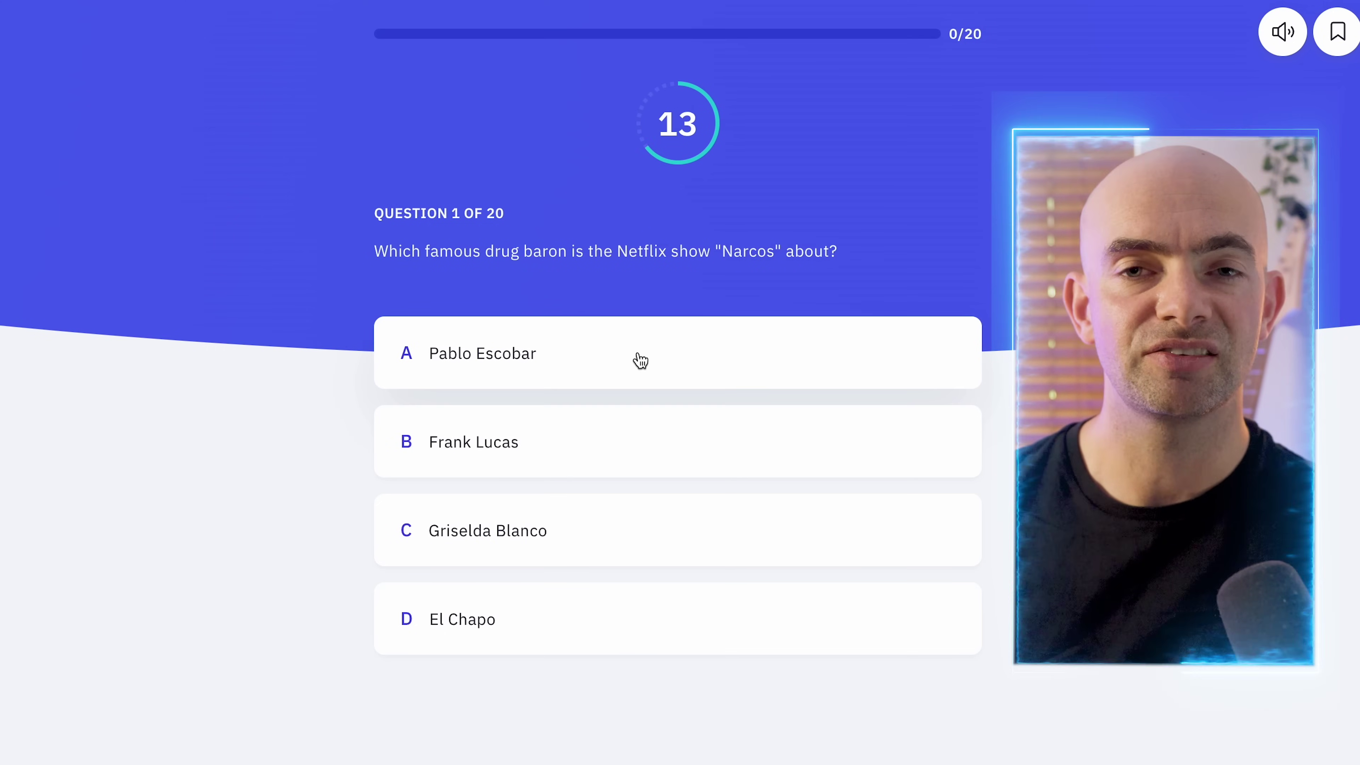
Step: Answer the Narcos question with Pablo Escobar and ask the chat coach 'tell me about Pablo Escobar'
left_click(638, 360)
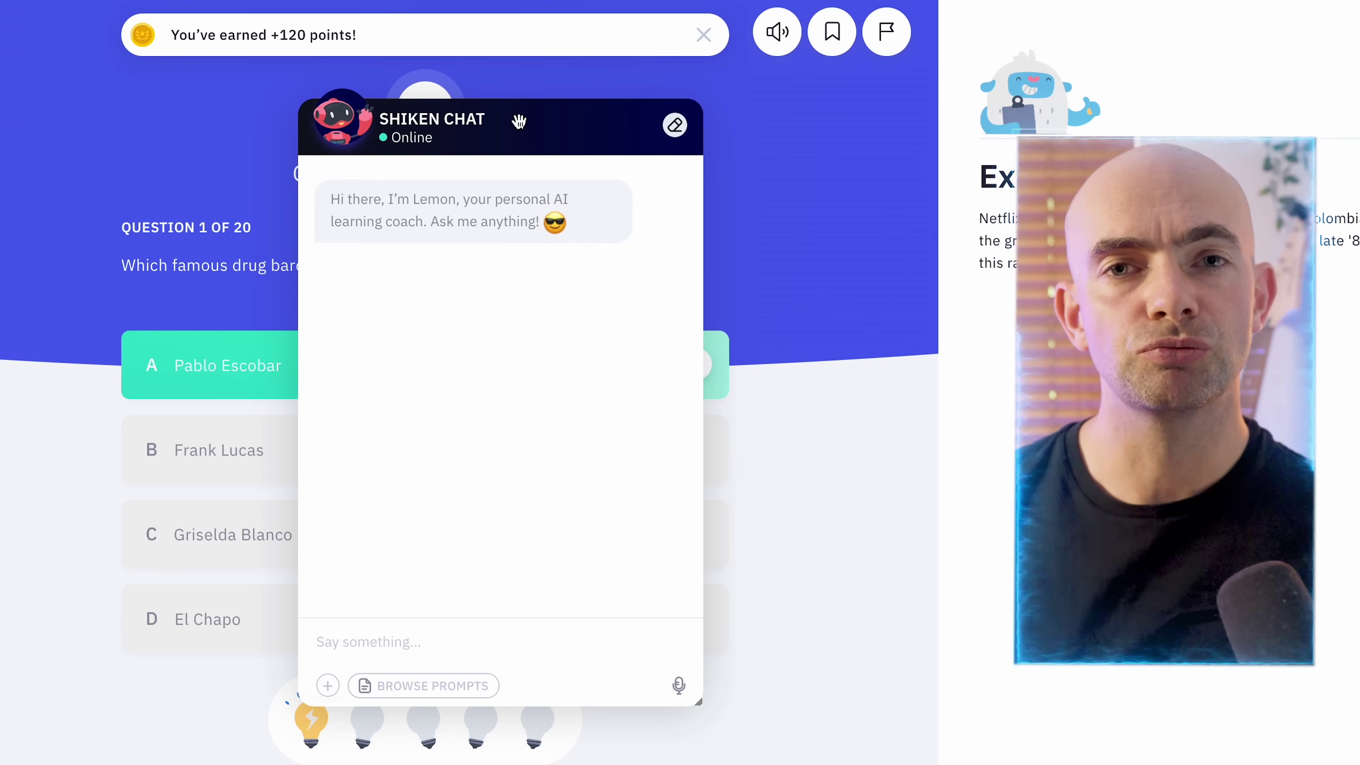
left_click_drag(699, 704, 1077, 744)
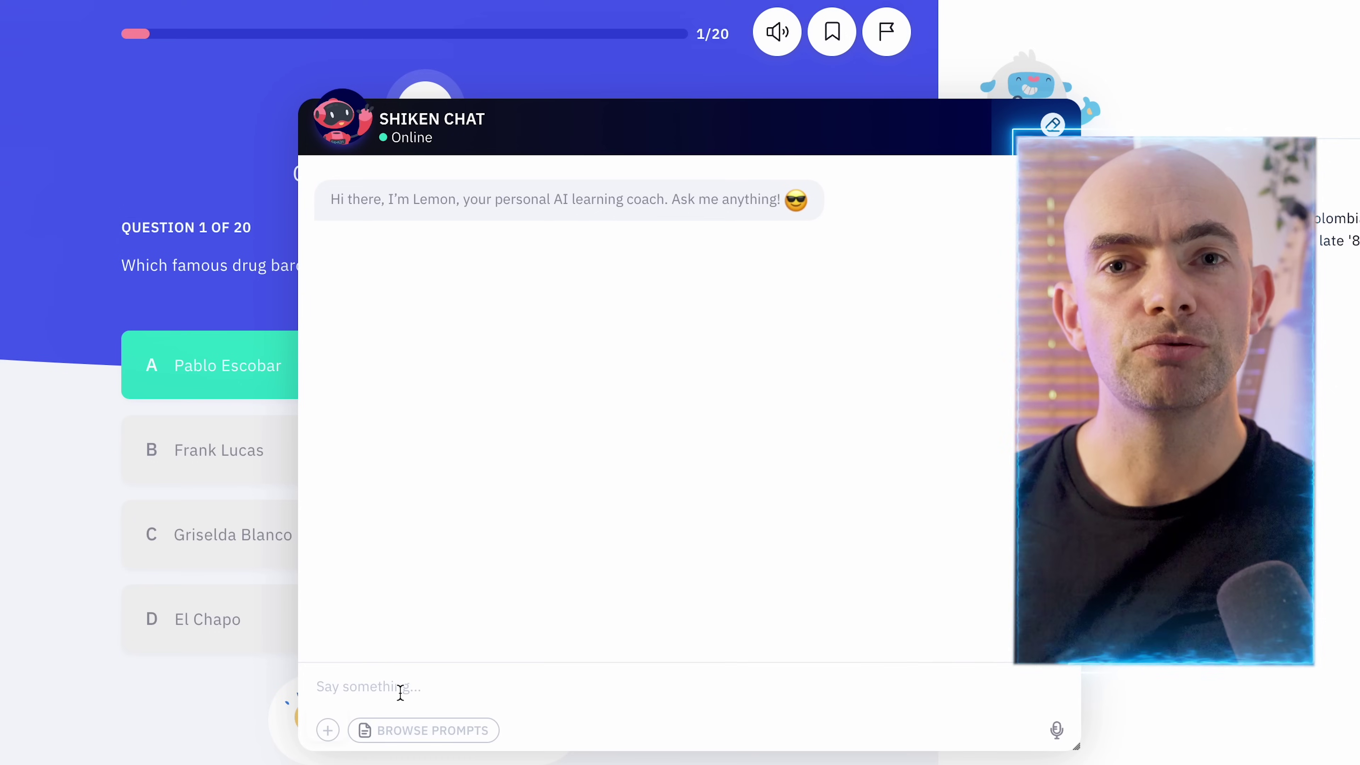
left_click(389, 684)
type("tell")
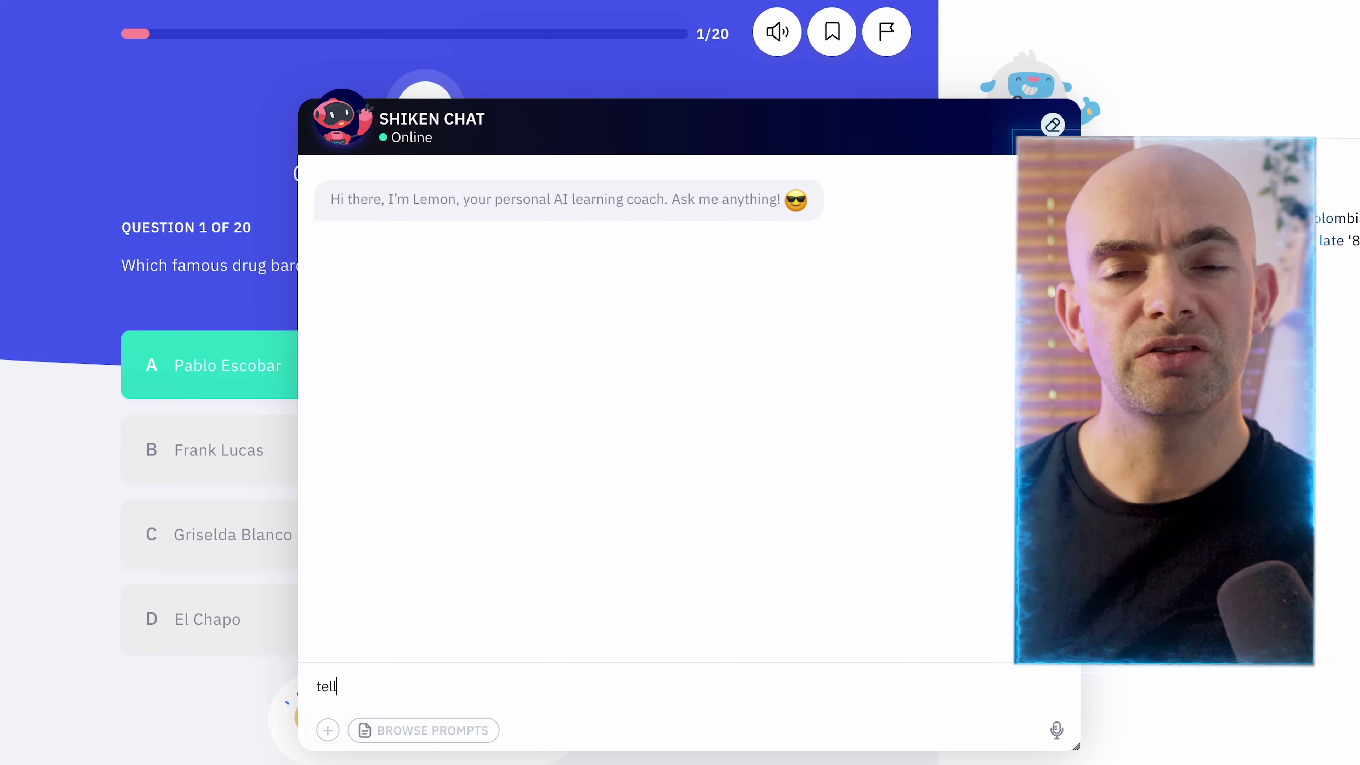
type(" me about")
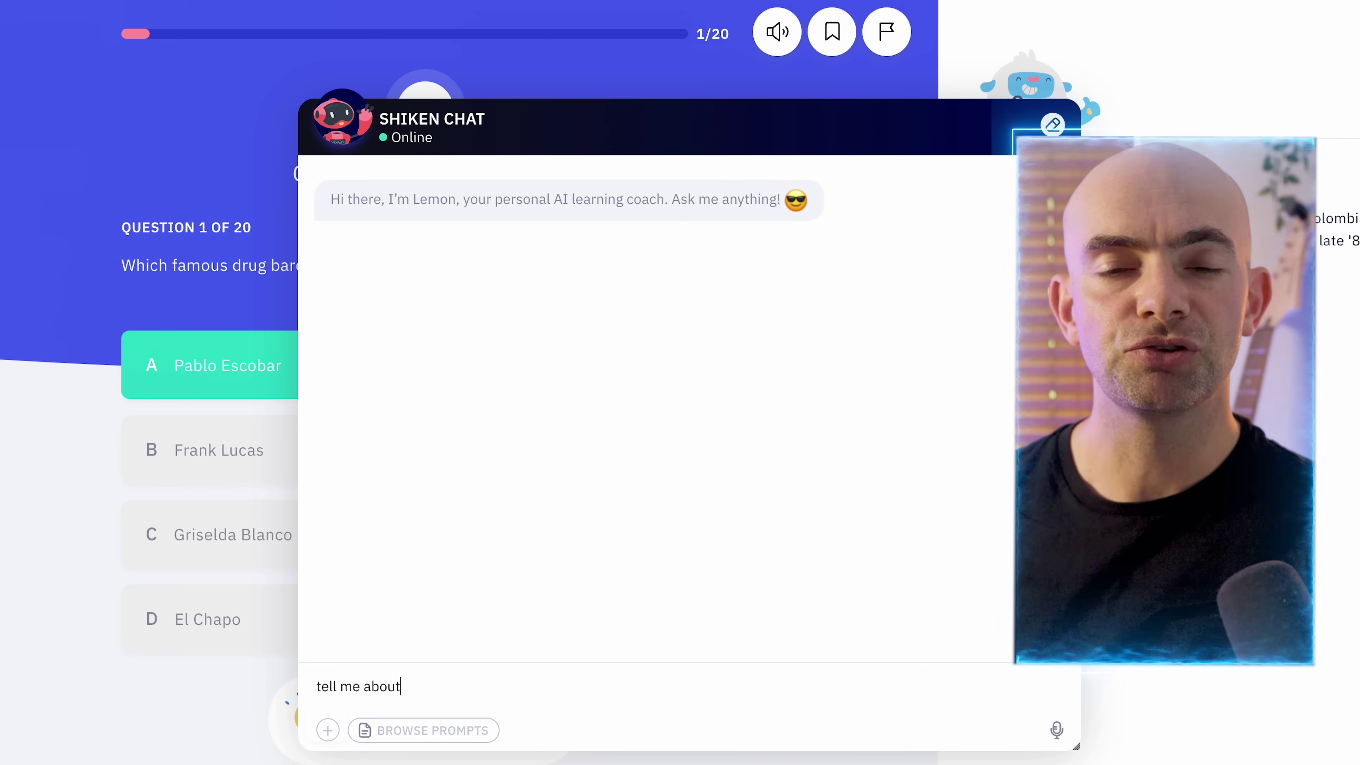
type(" Pablo Escob")
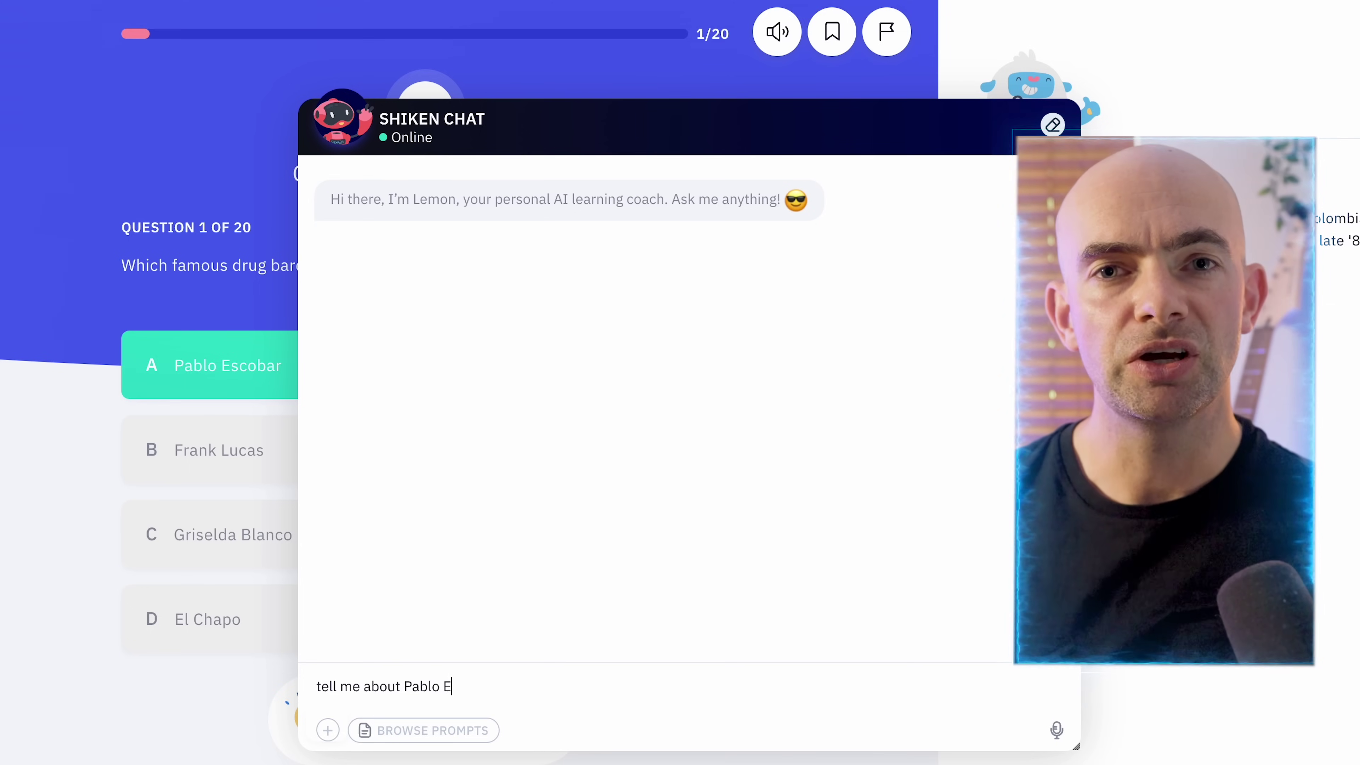
type("ar")
key("Return")
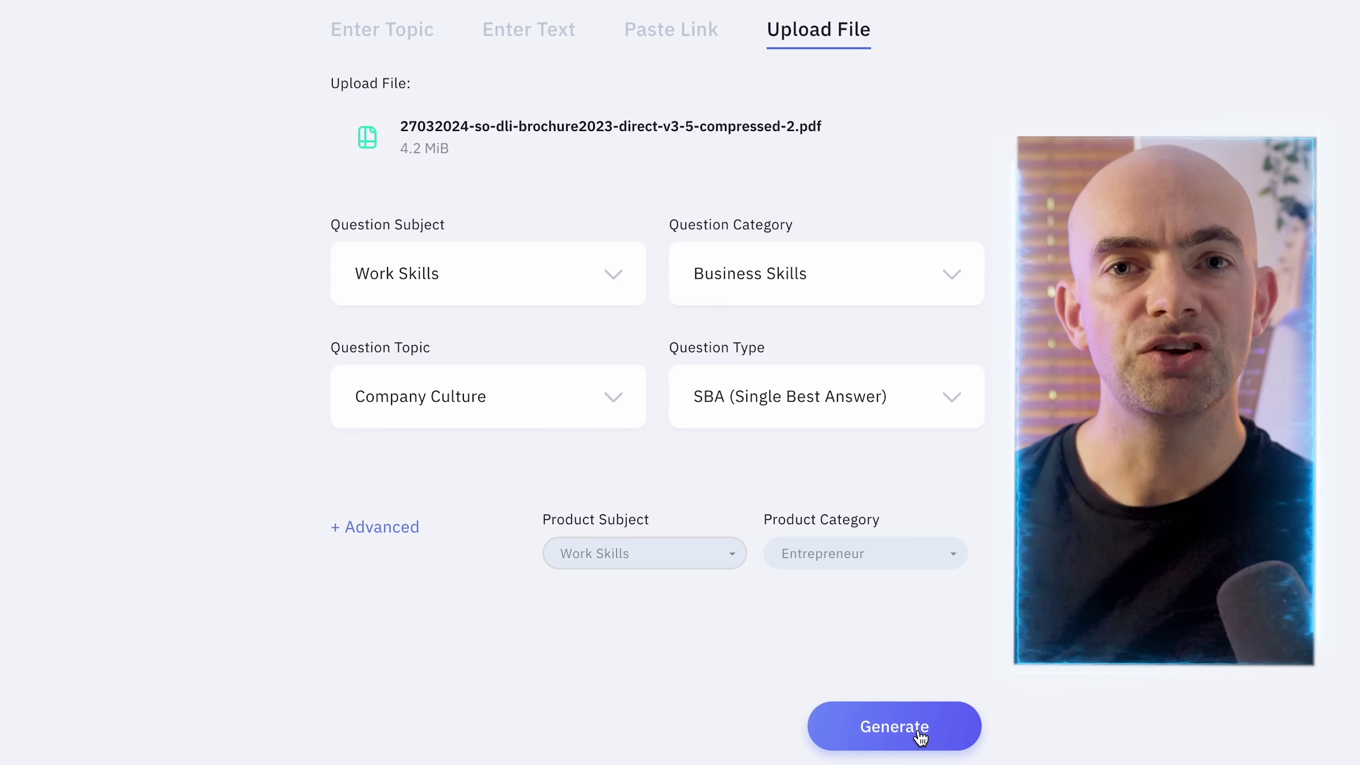
Step: Generate the course from the brochure and review its four chapters of lessons
left_click(920, 737)
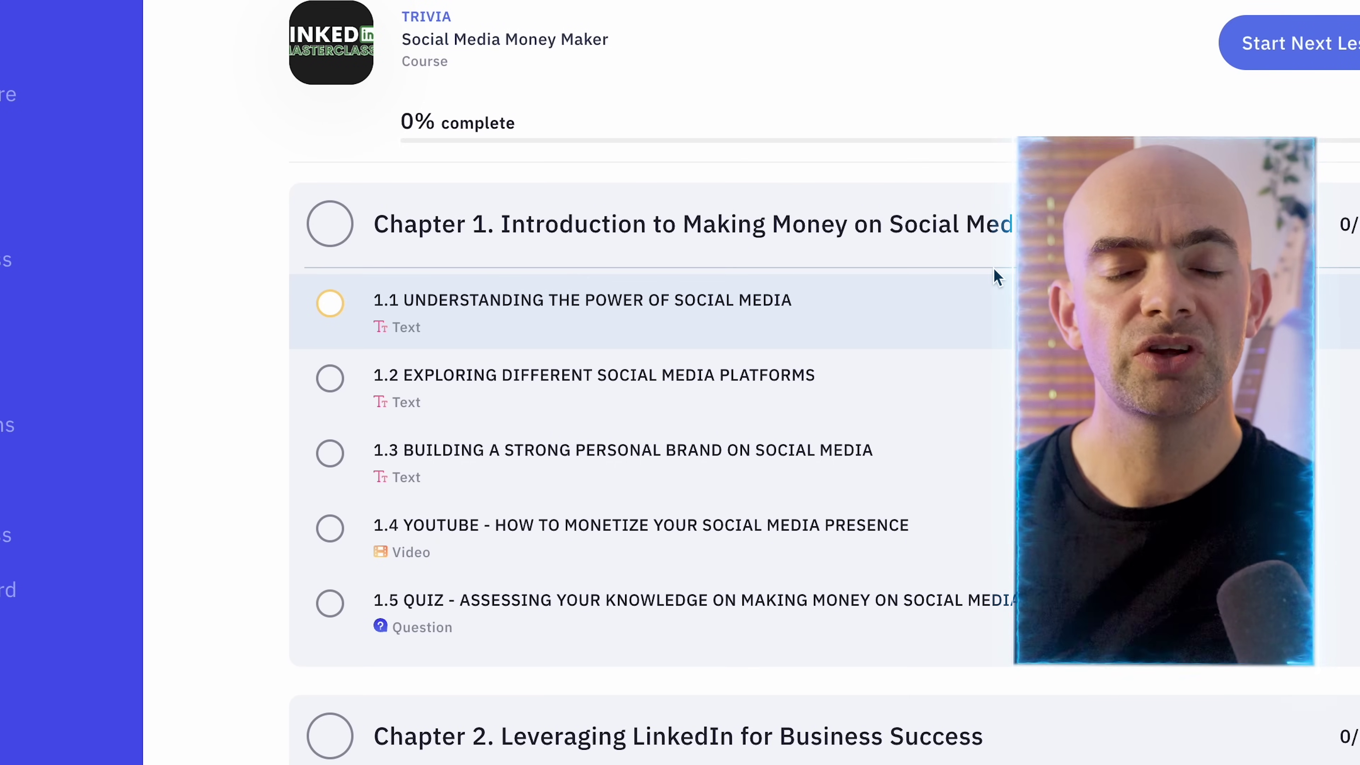
scroll(993, 267, "down", 1)
scroll(993, 267, "down", 3)
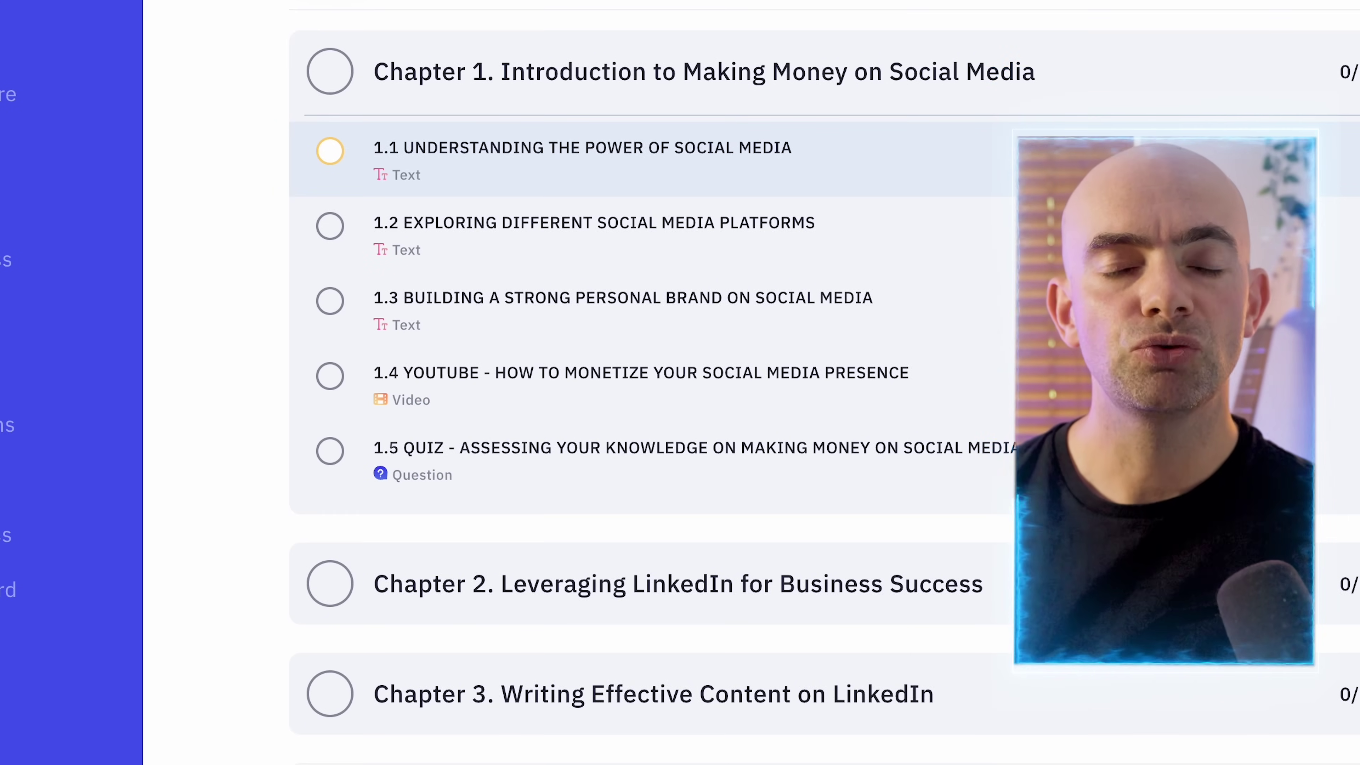
scroll(993, 268, "down", 6)
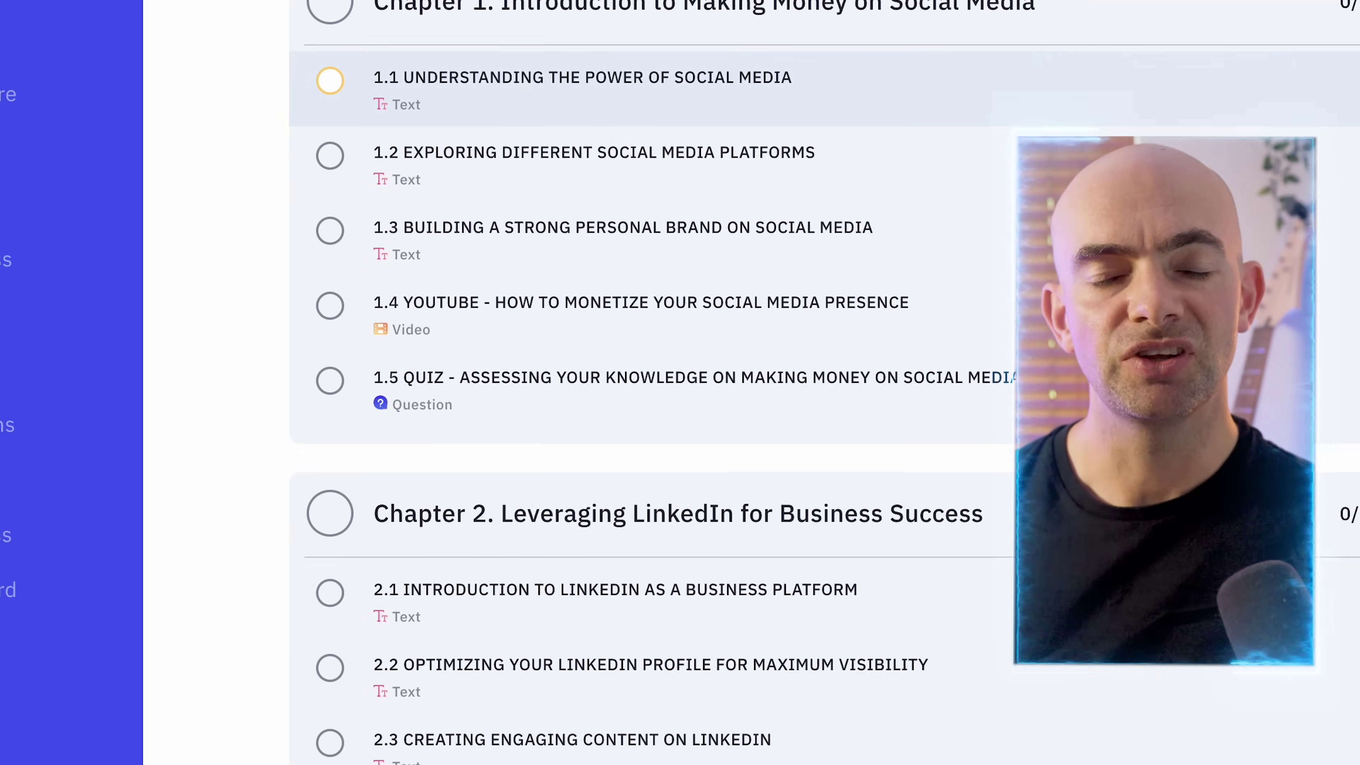
scroll(993, 268, "down", 3)
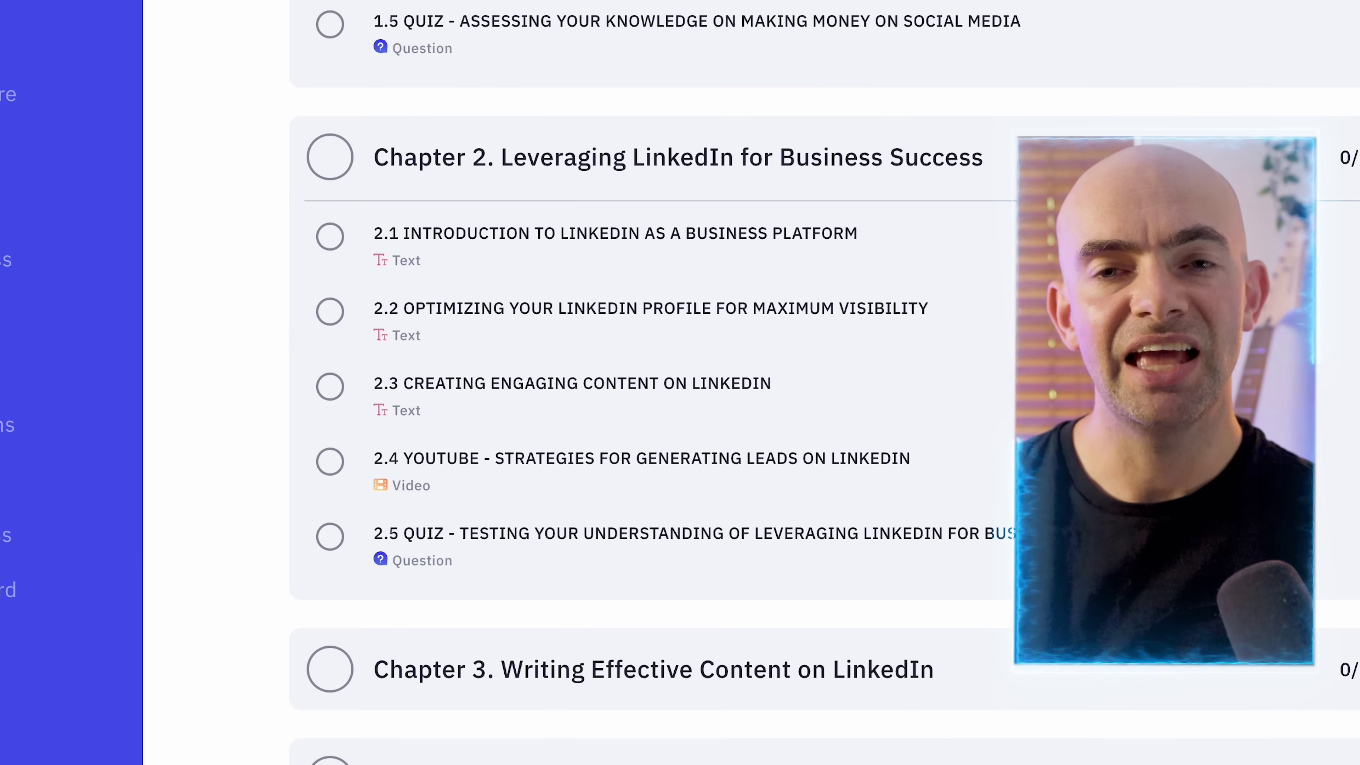
scroll(825, 382, "down", 2)
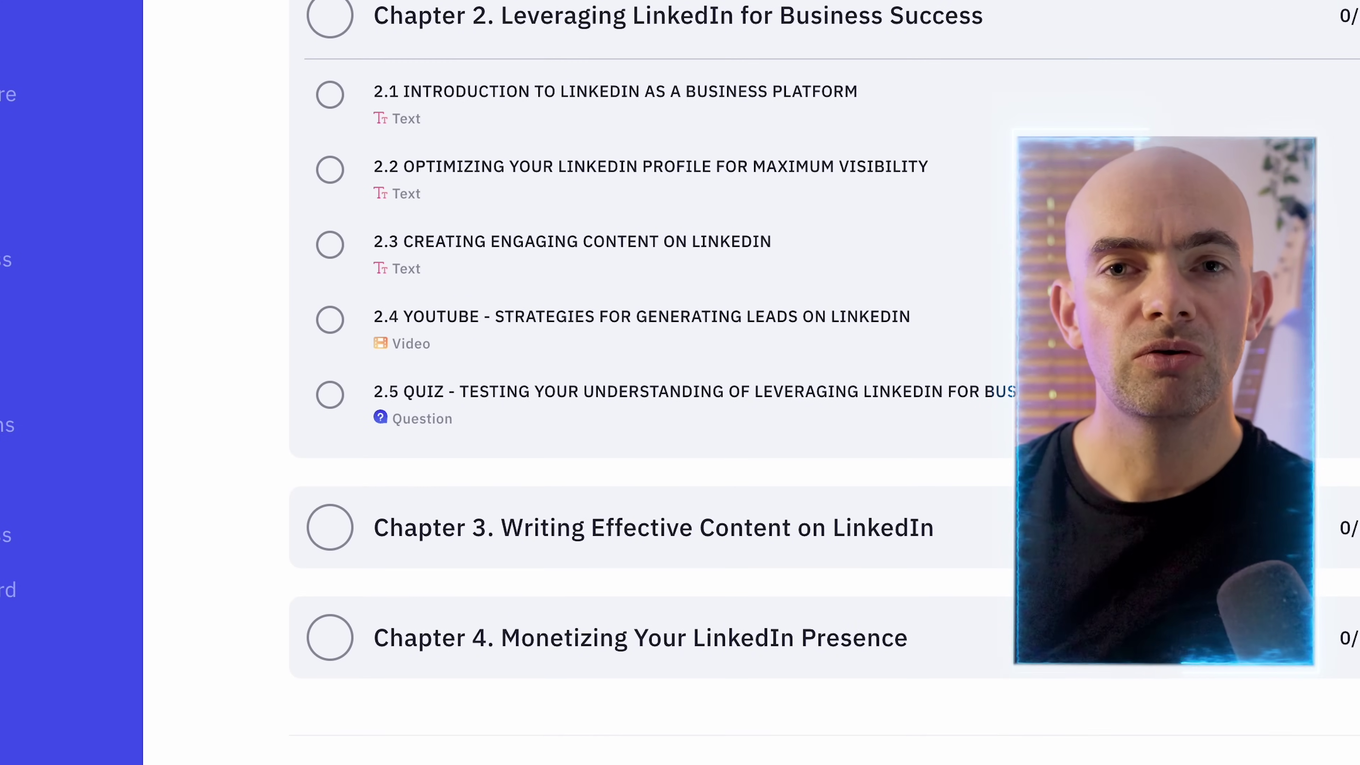
scroll(825, 381, "down", 7)
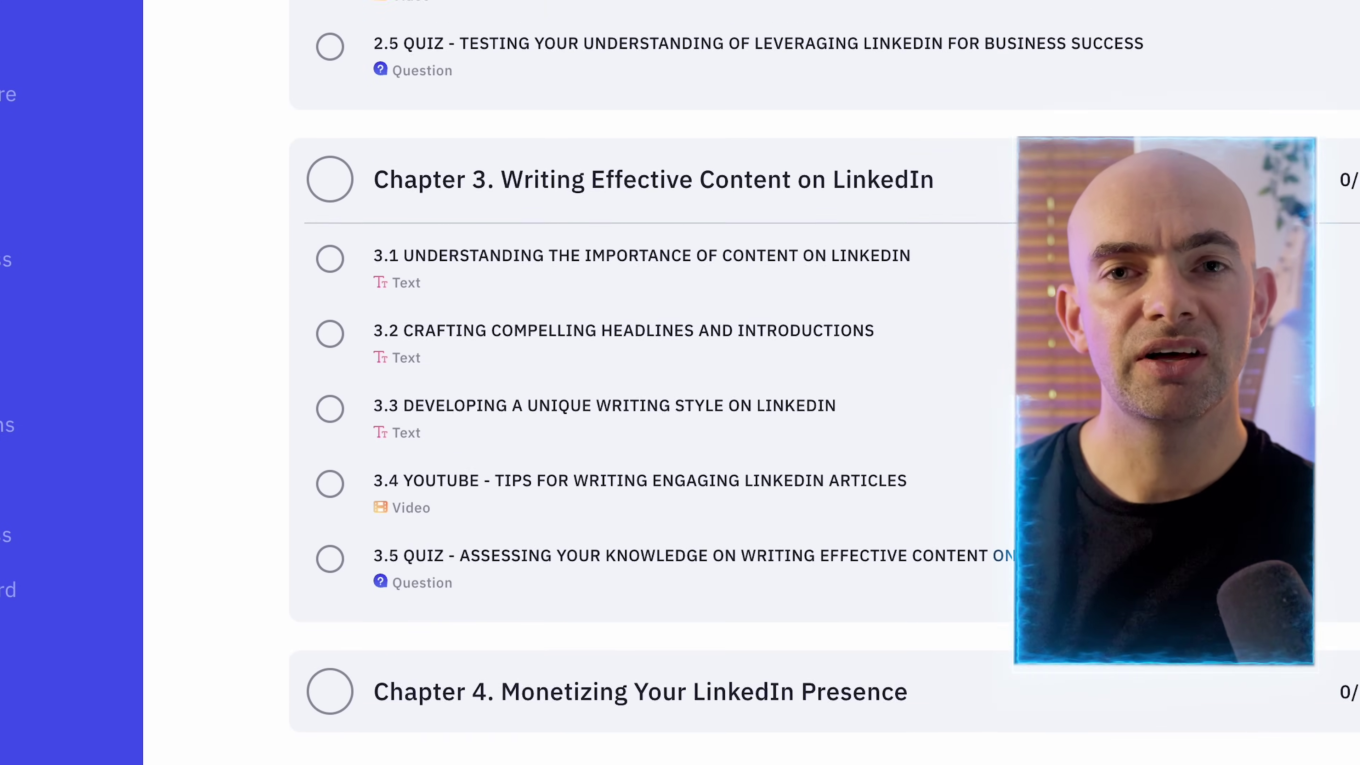
scroll(1345, 565, "down", 8)
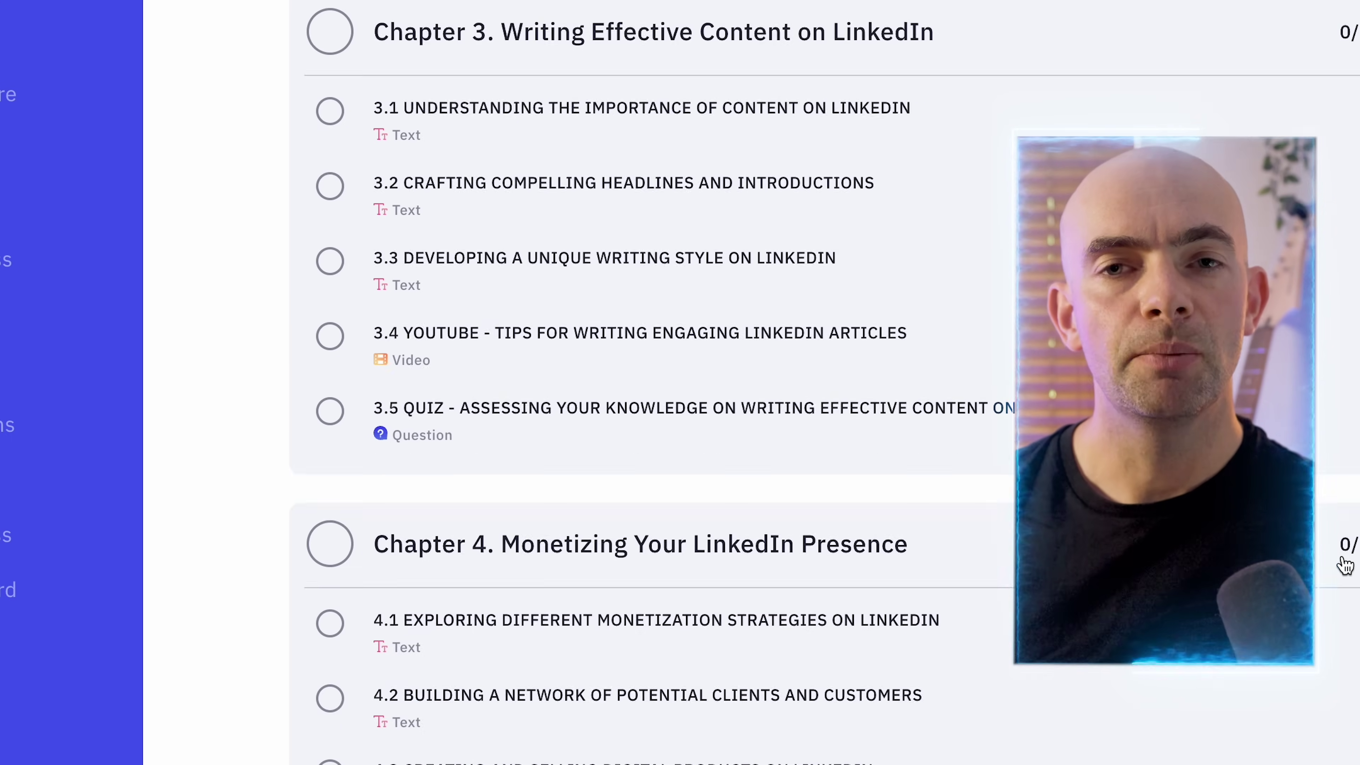
scroll(1345, 565, "up", 20)
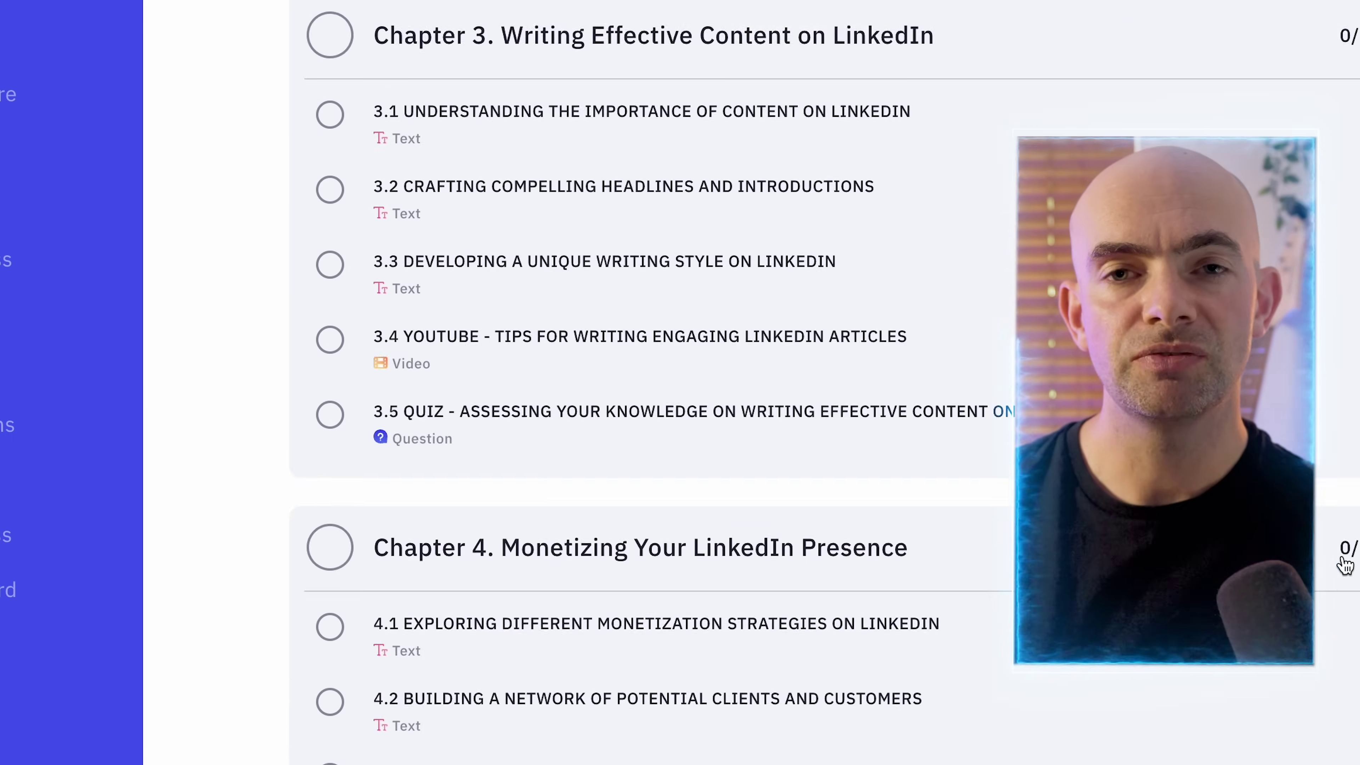
scroll(1345, 565, "up", 1)
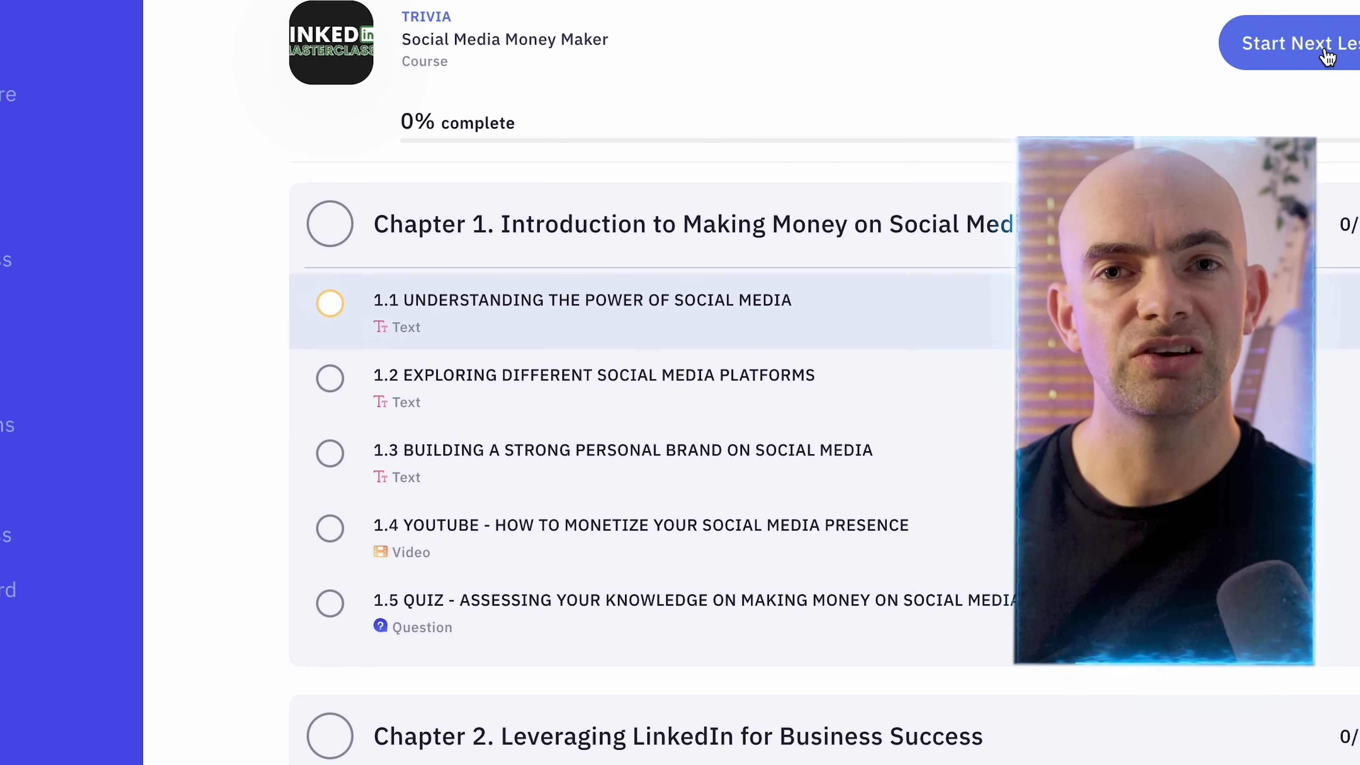
Step: Start the first lesson and read through lesson 1.1
left_click(1328, 56)
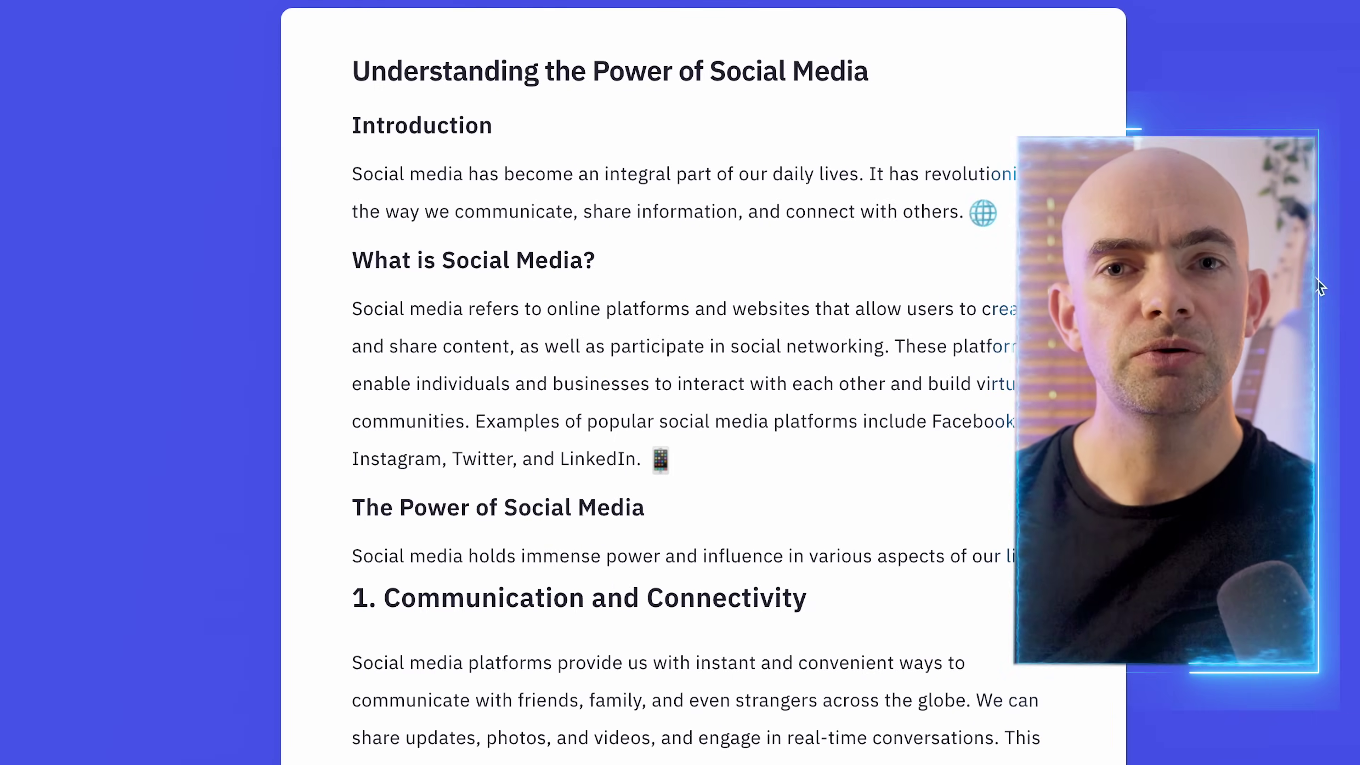
scroll(1314, 288, "down", 4)
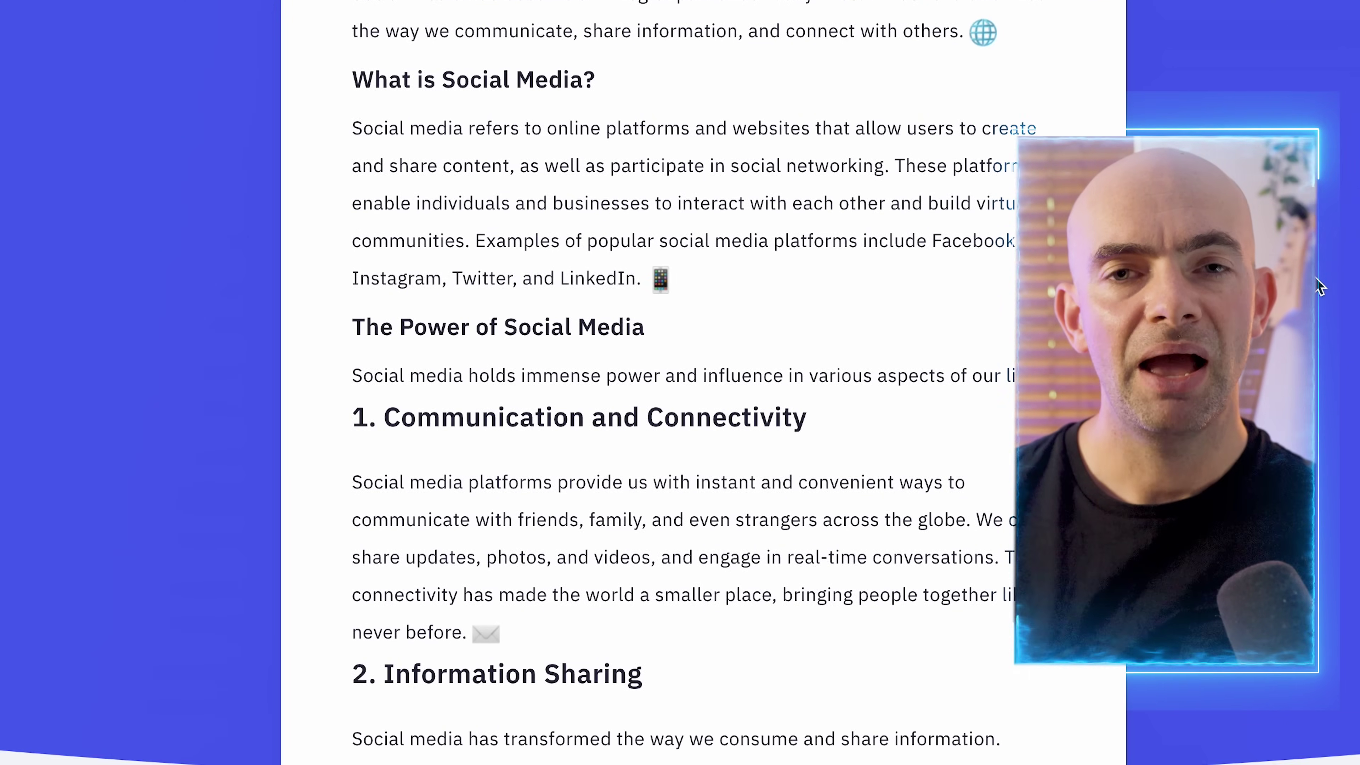
scroll(1318, 287, "down", 10)
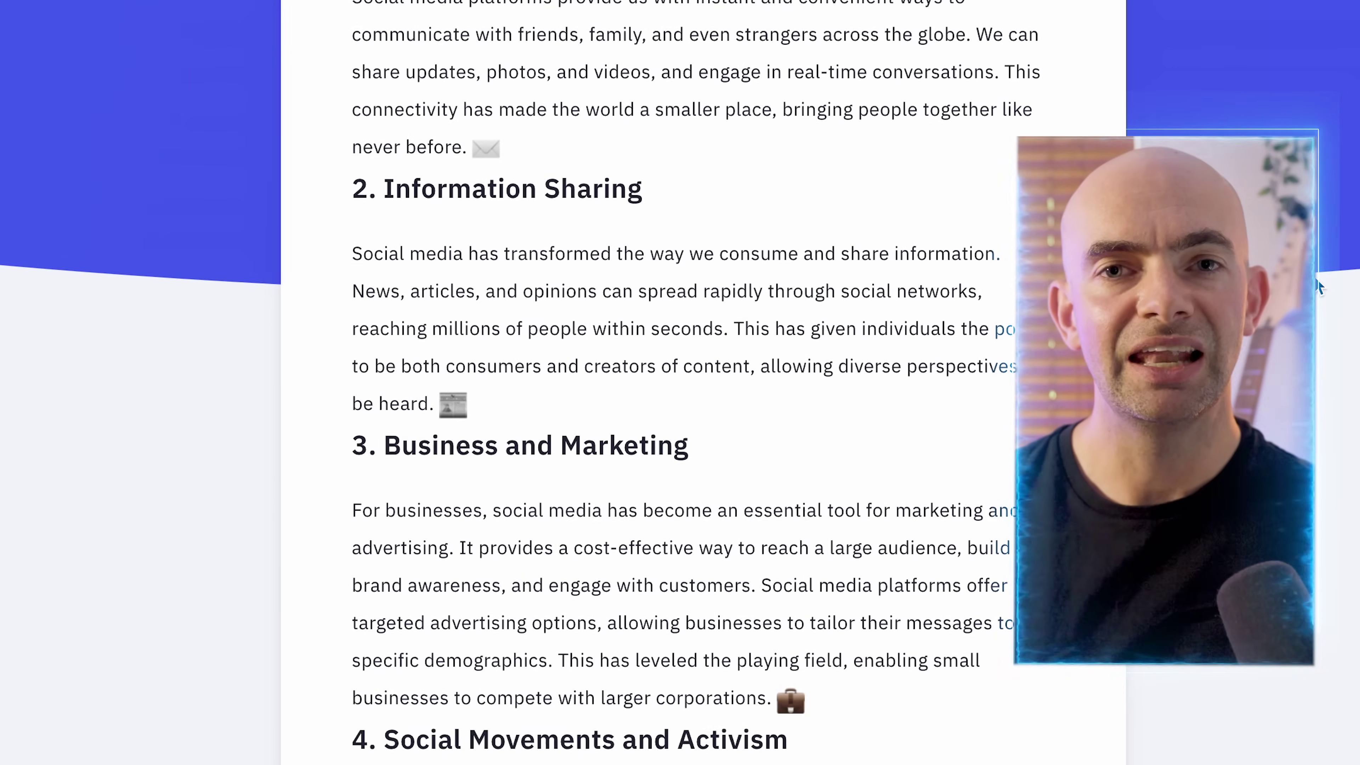
scroll(1318, 288, "down", 9)
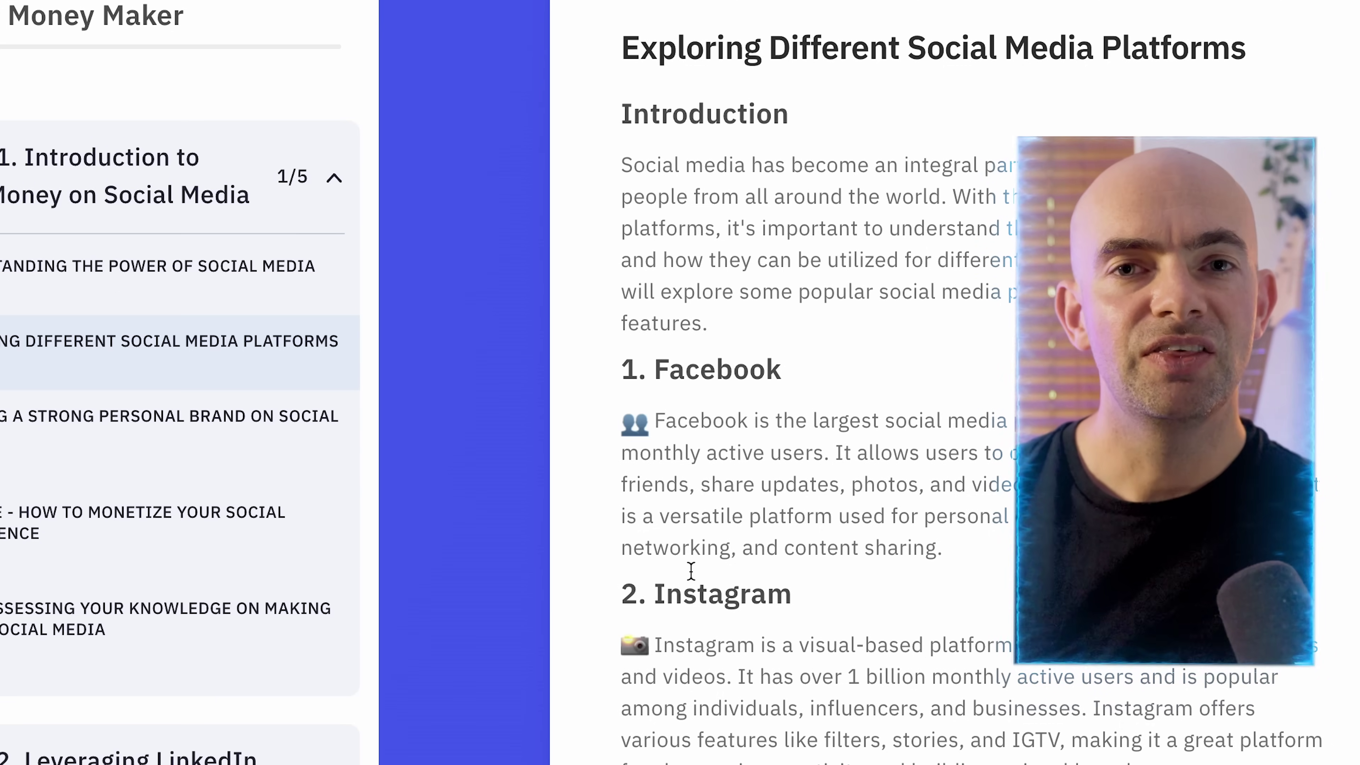
scroll(580, 288, "down", 5)
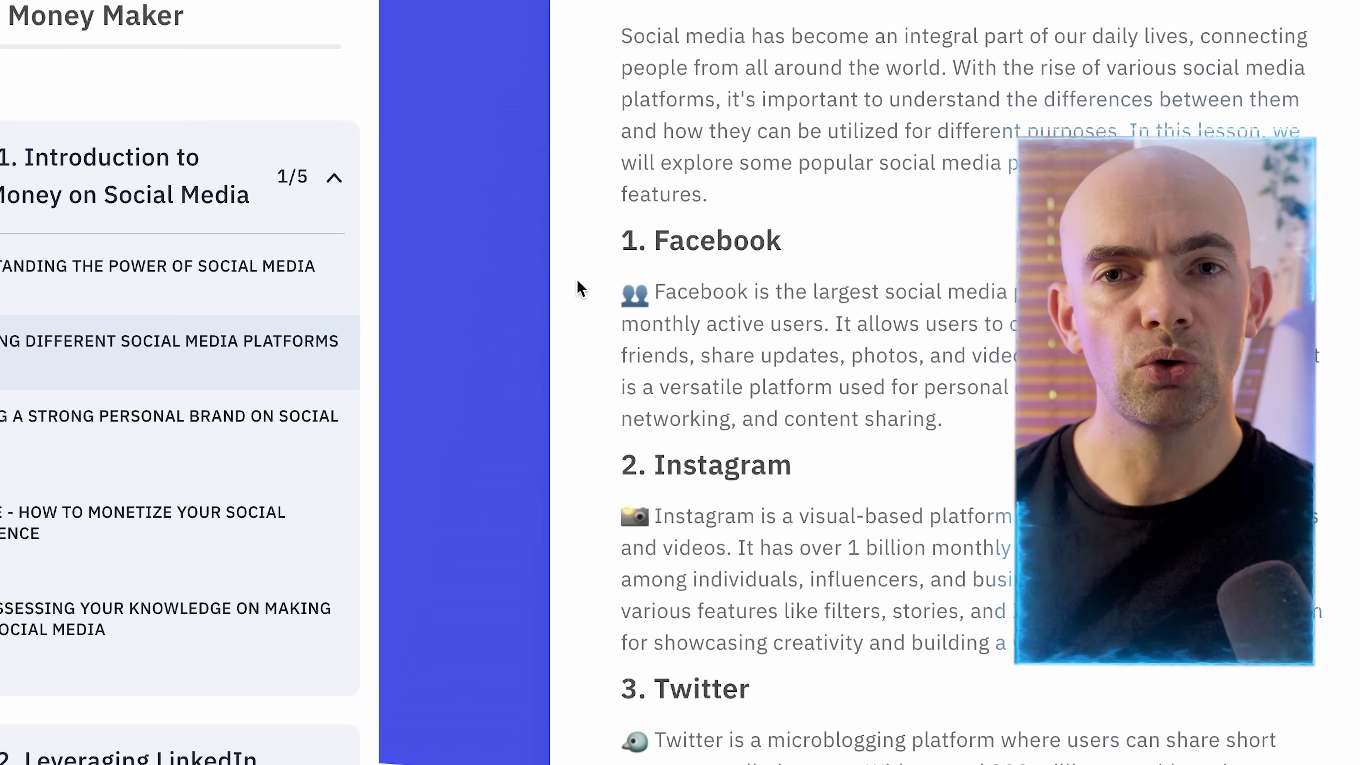
scroll(579, 289, "down", 2)
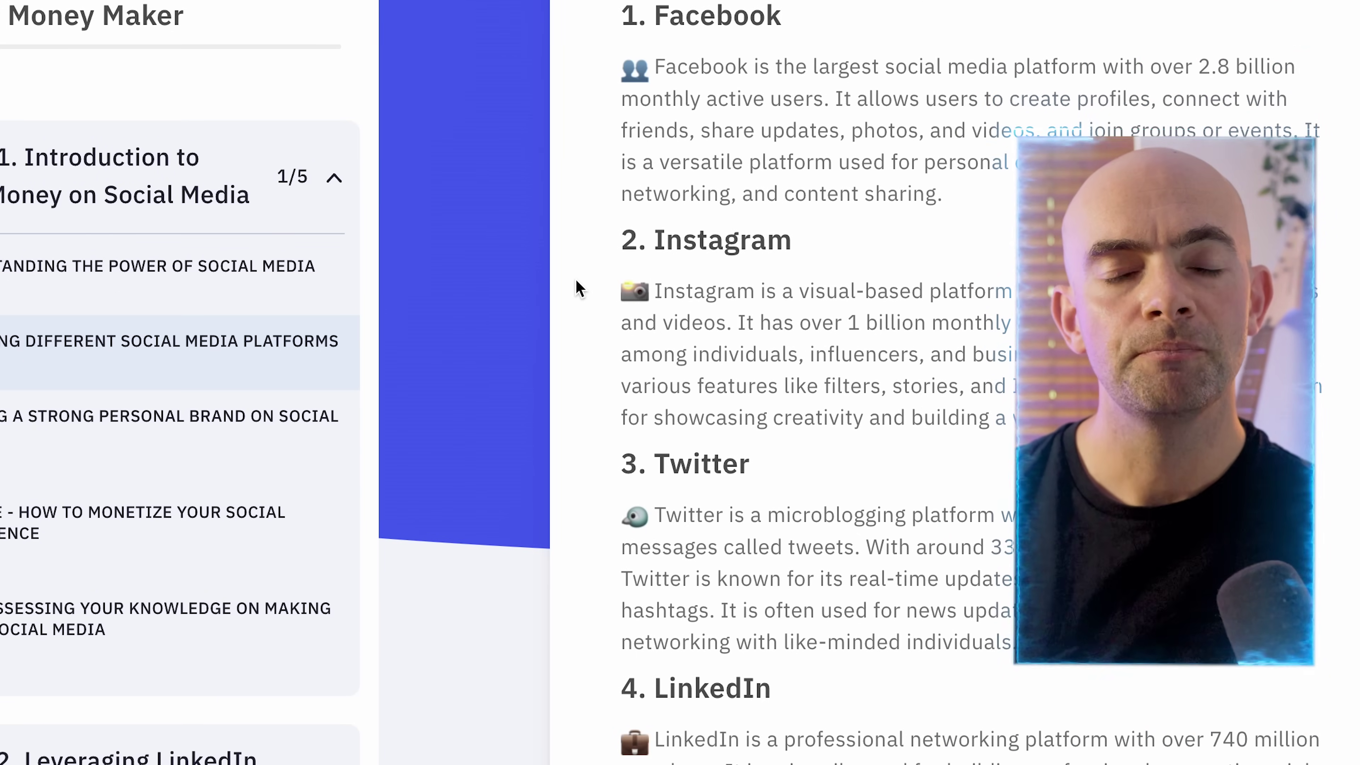
Step: Open lesson 1.4, answer the 1.5 quiz with Web 2.0, then edit lesson 1.1
left_click(85, 517)
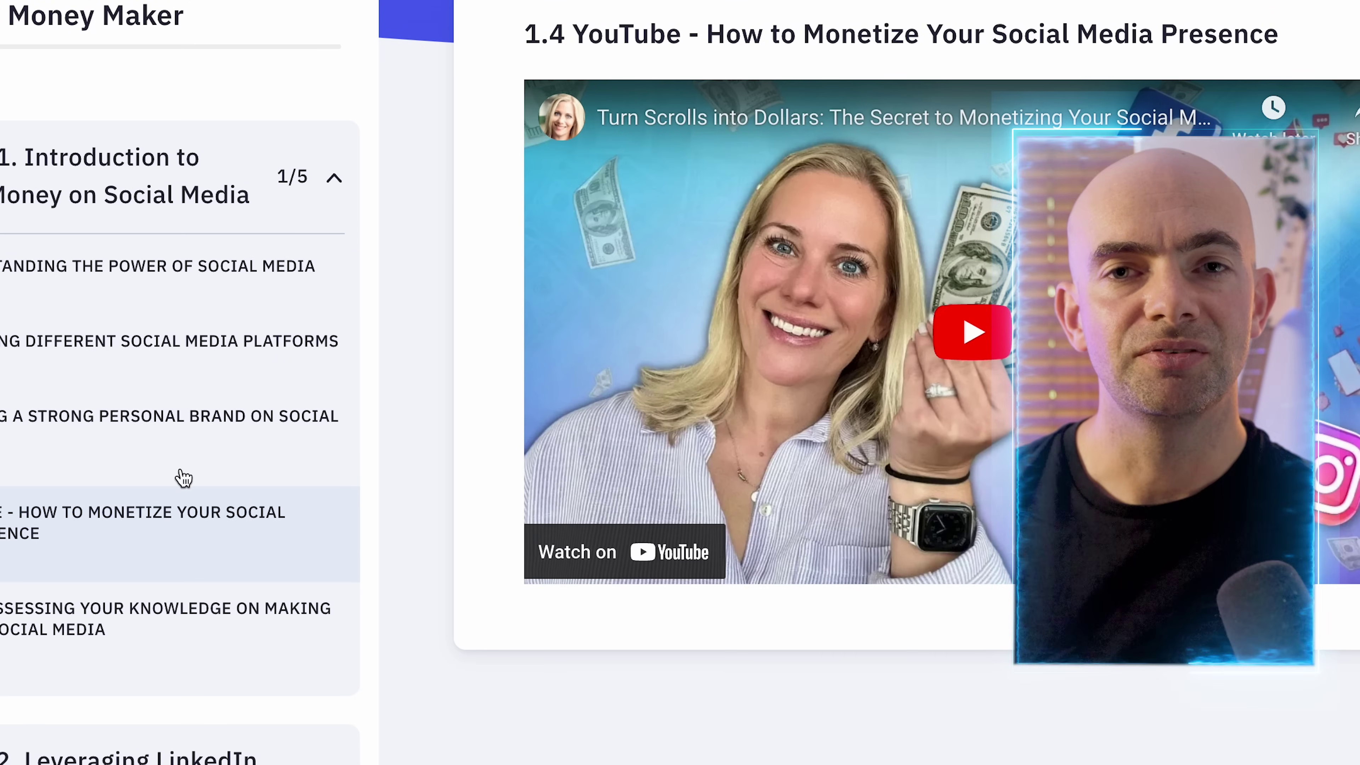
scroll(187, 476, "down", 4)
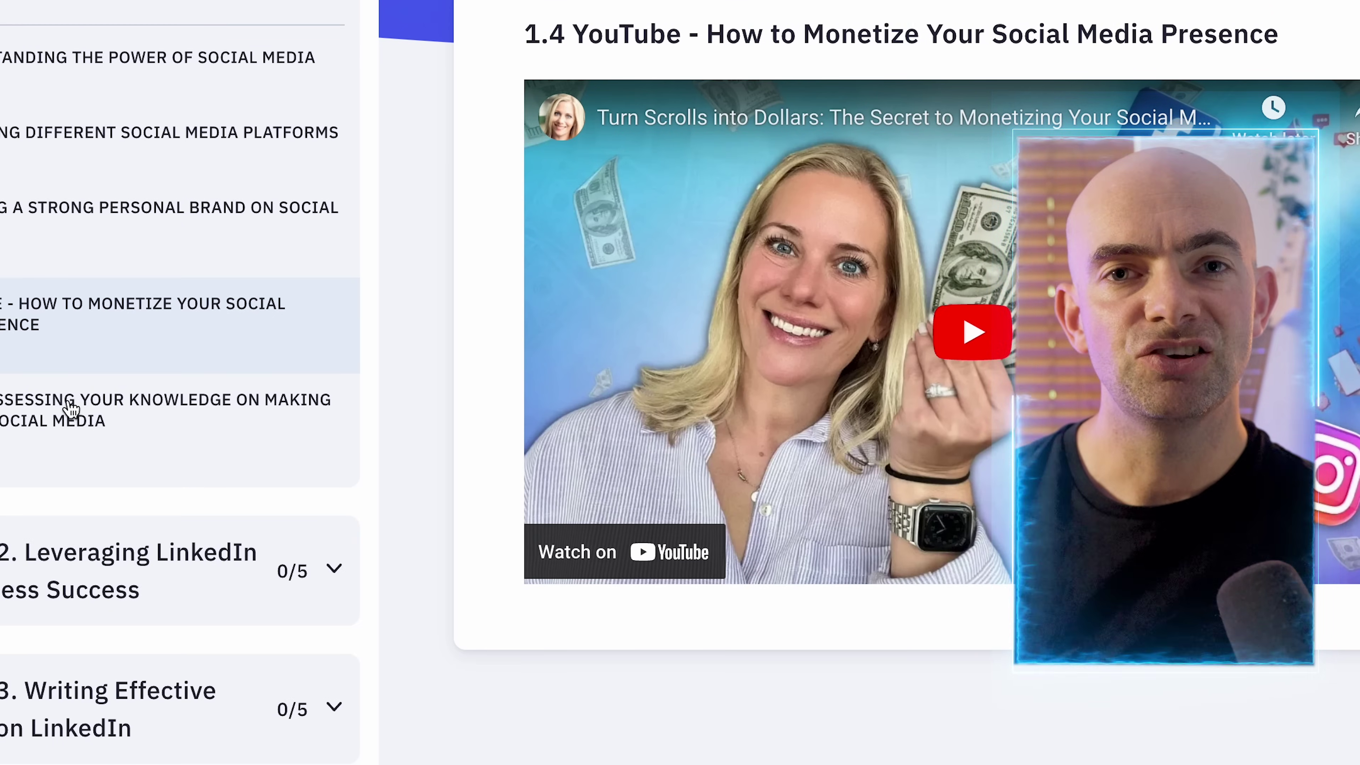
left_click(72, 410)
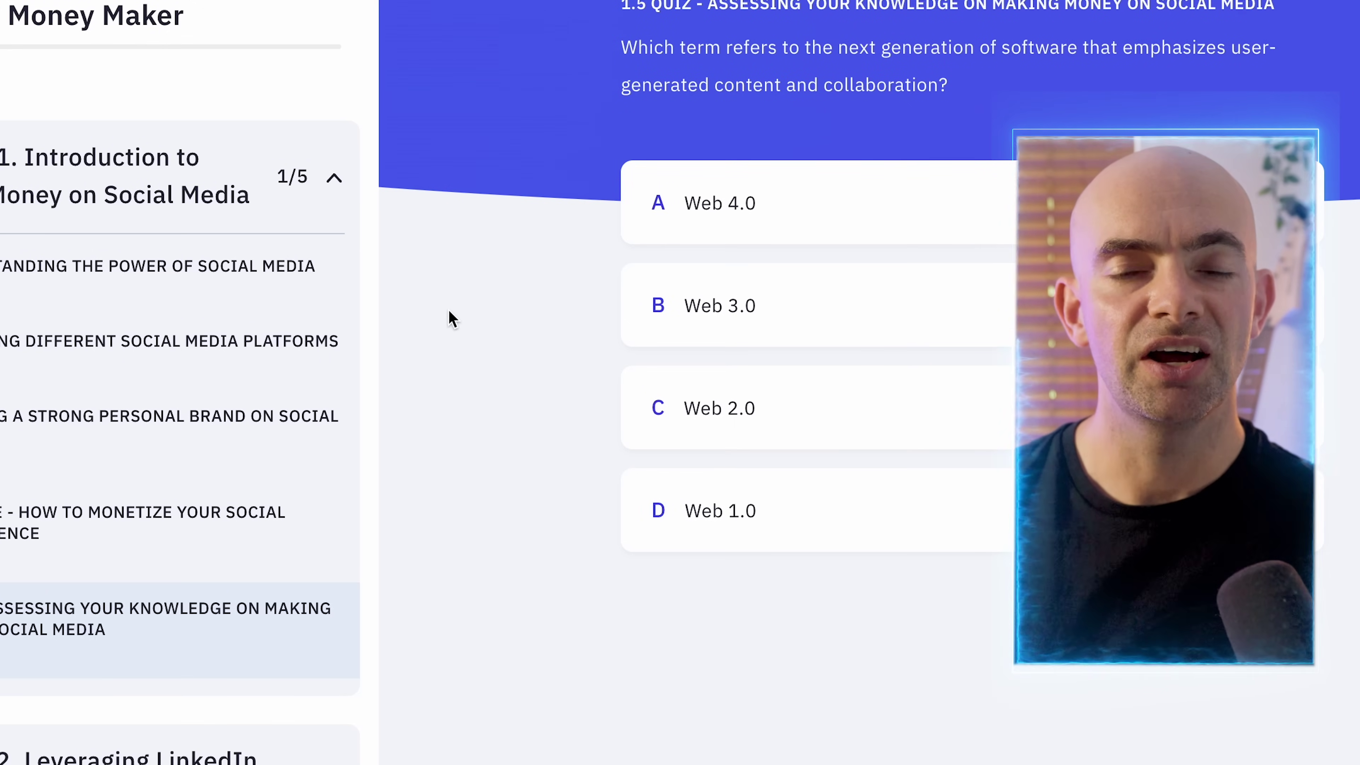
left_click(720, 408)
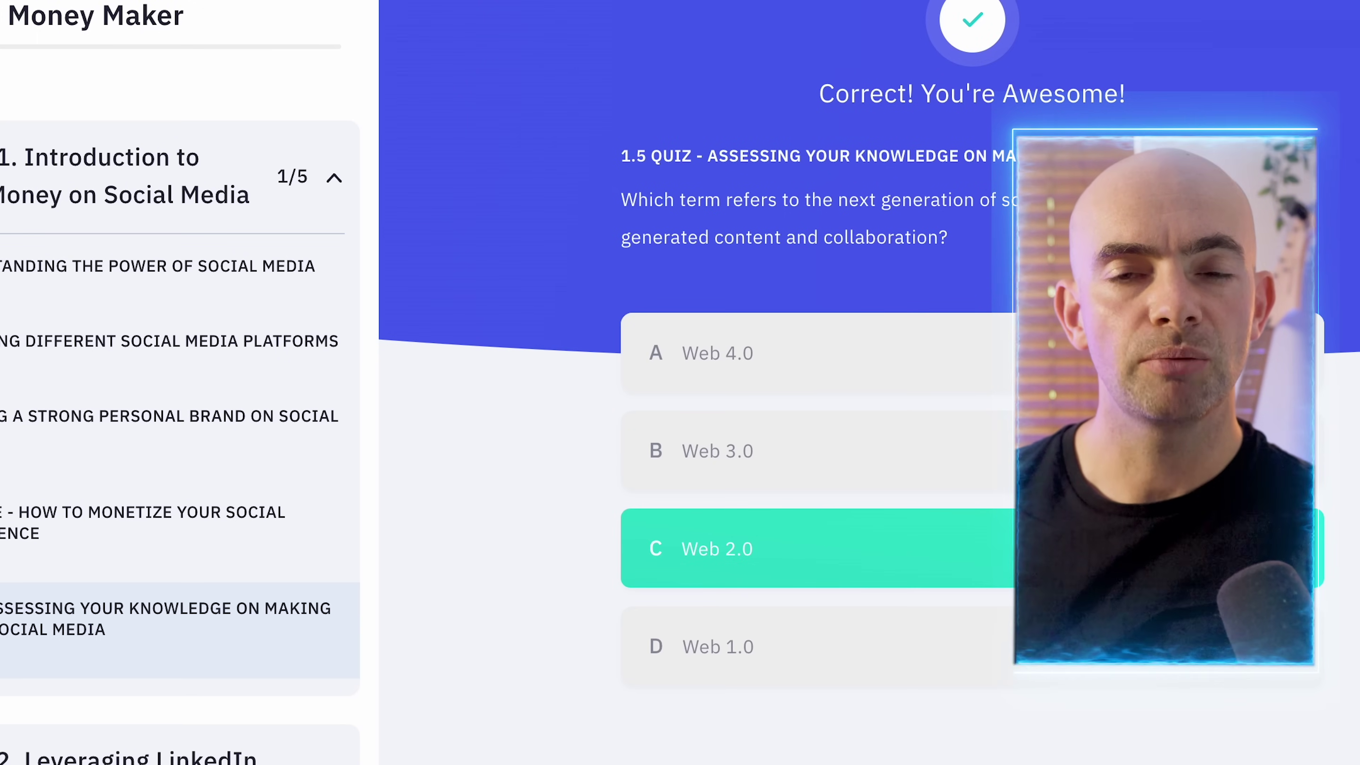
left_click(171, 342)
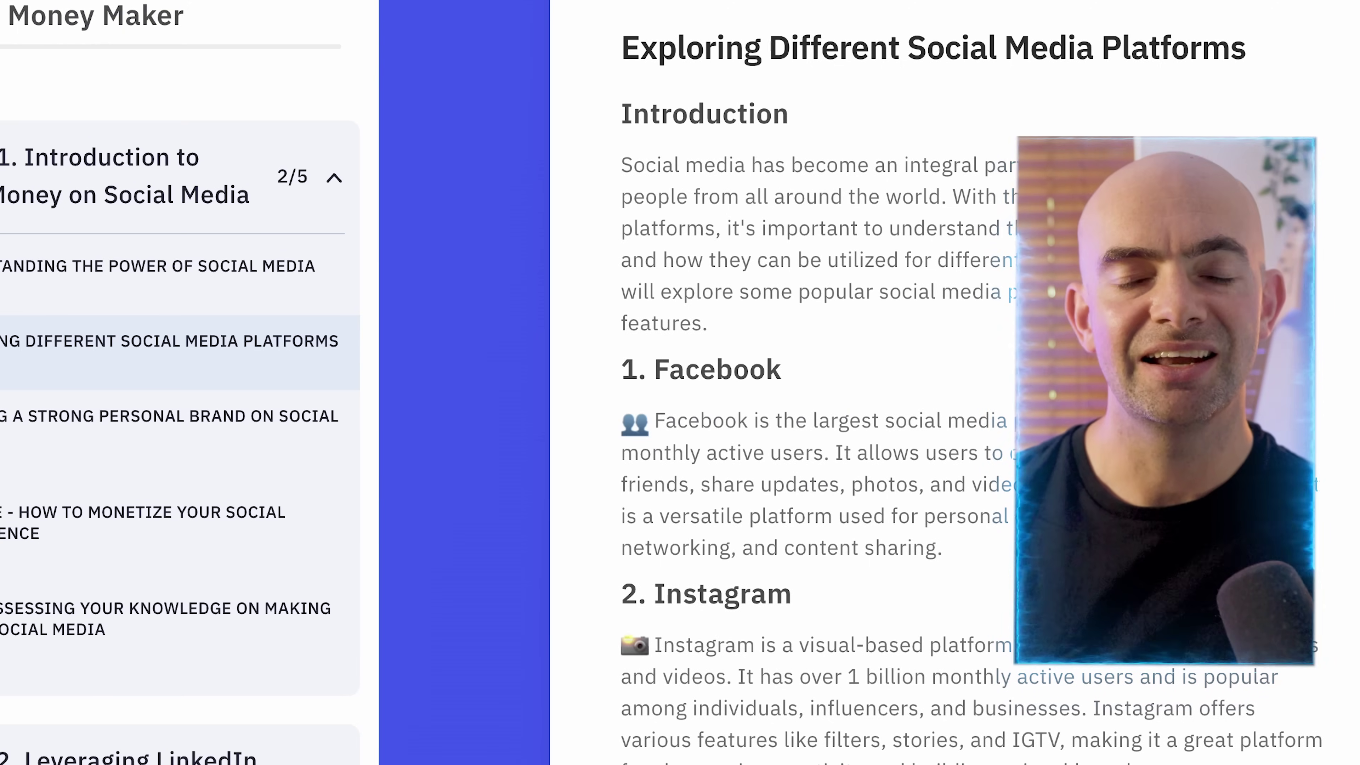
scroll(973, 353, "down", 1)
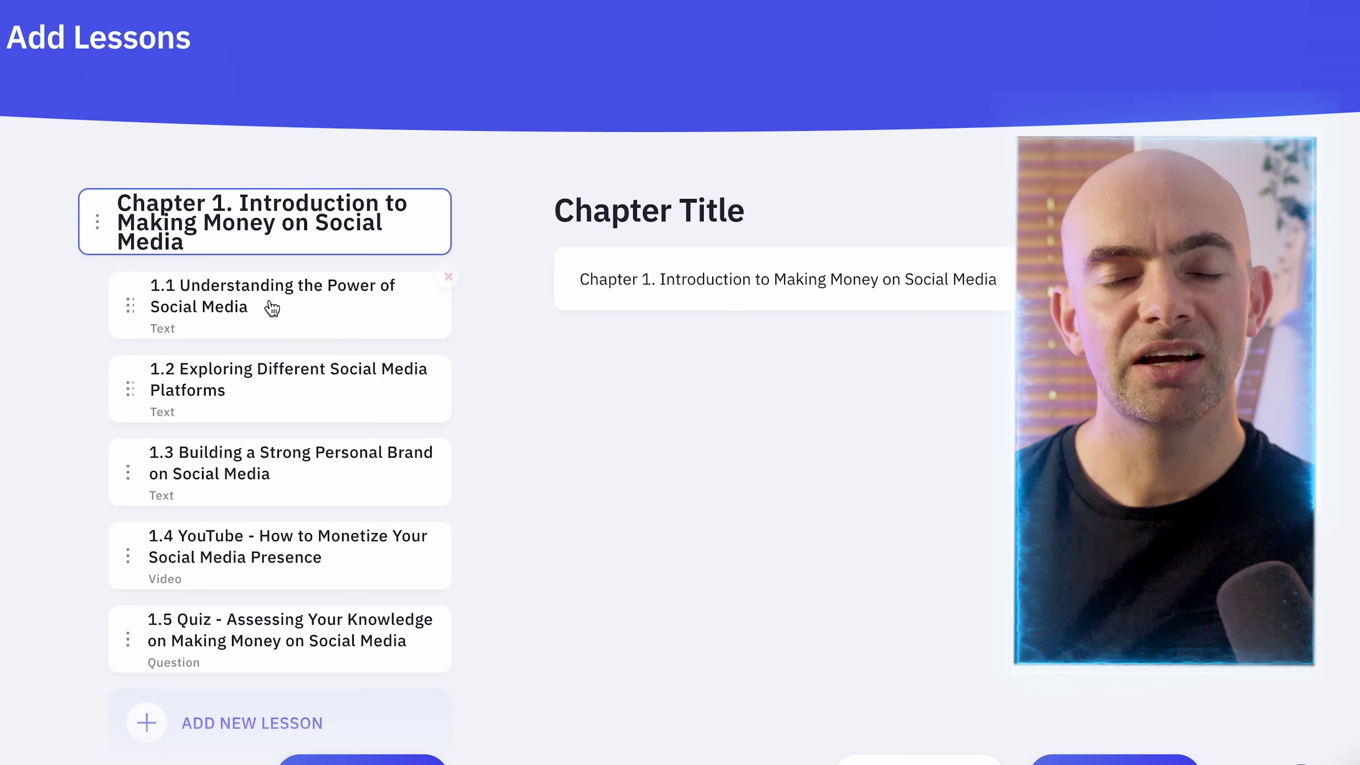
left_click(271, 307)
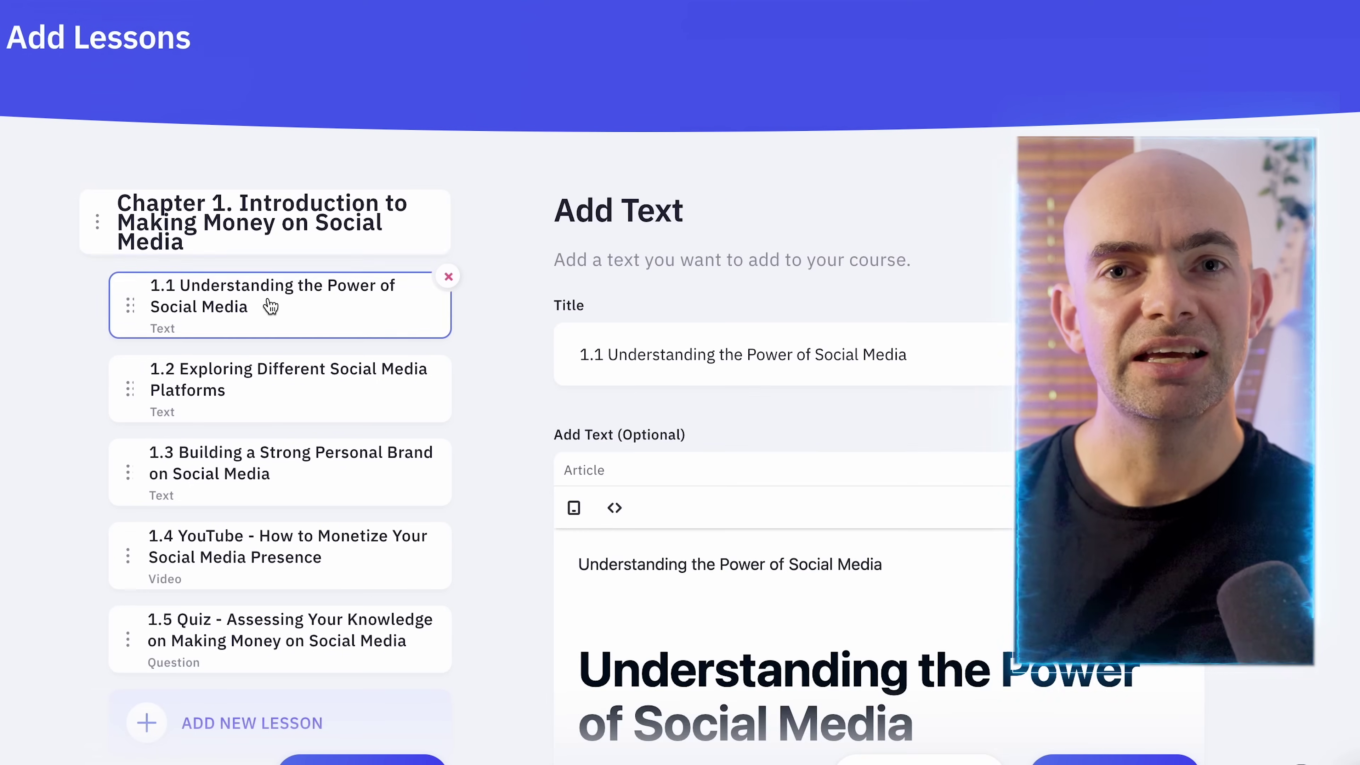
Step: Select the What is Social Media? paragraph and have the AI wand translate it to French
scroll(824, 422, "down", 10)
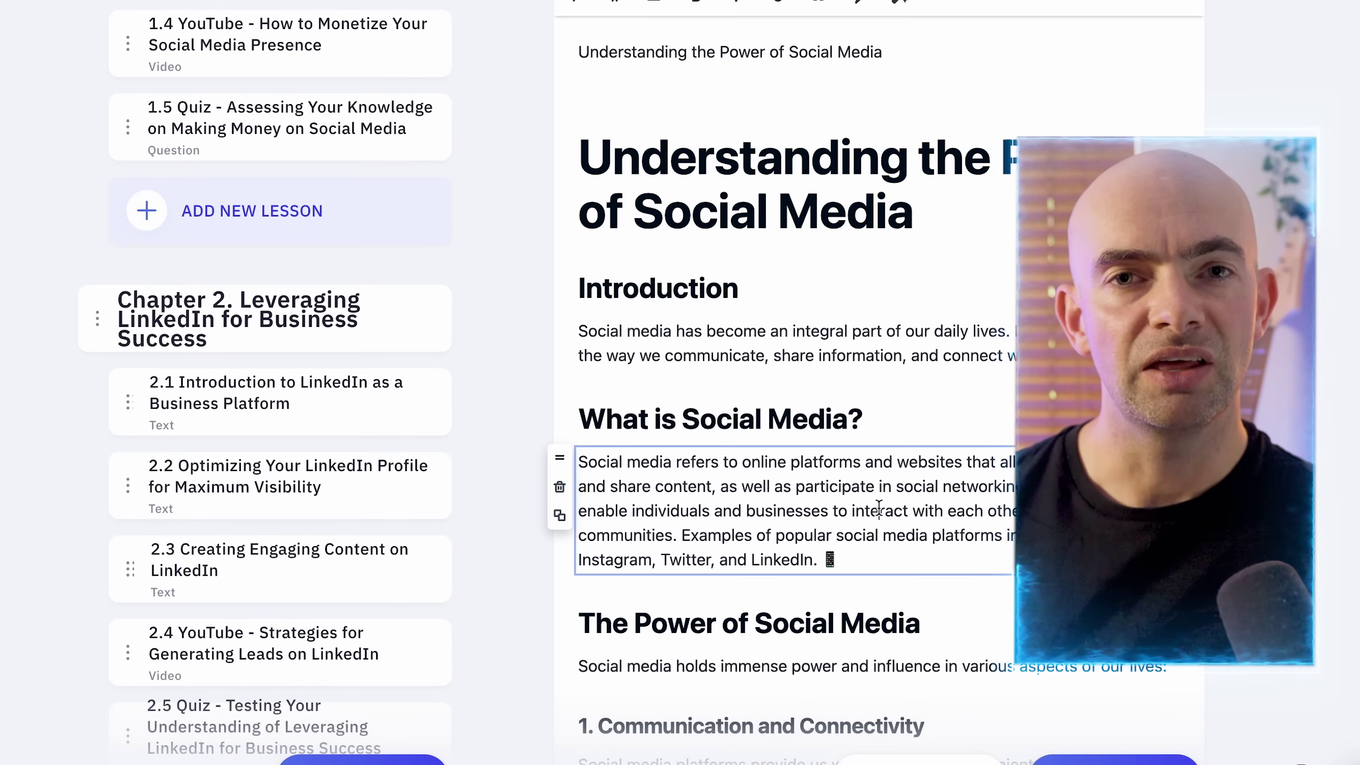
left_click_drag(820, 557, 593, 471)
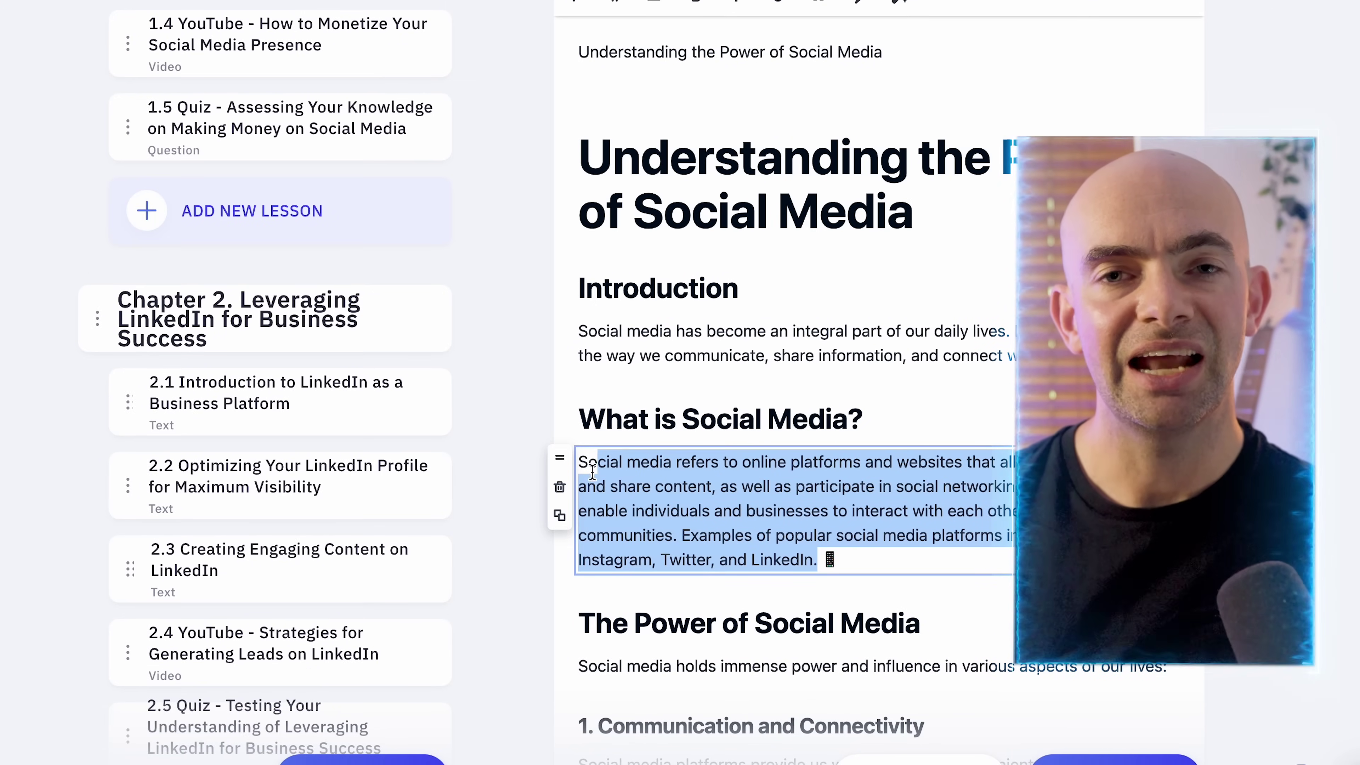
scroll(795, 275, "up", 1)
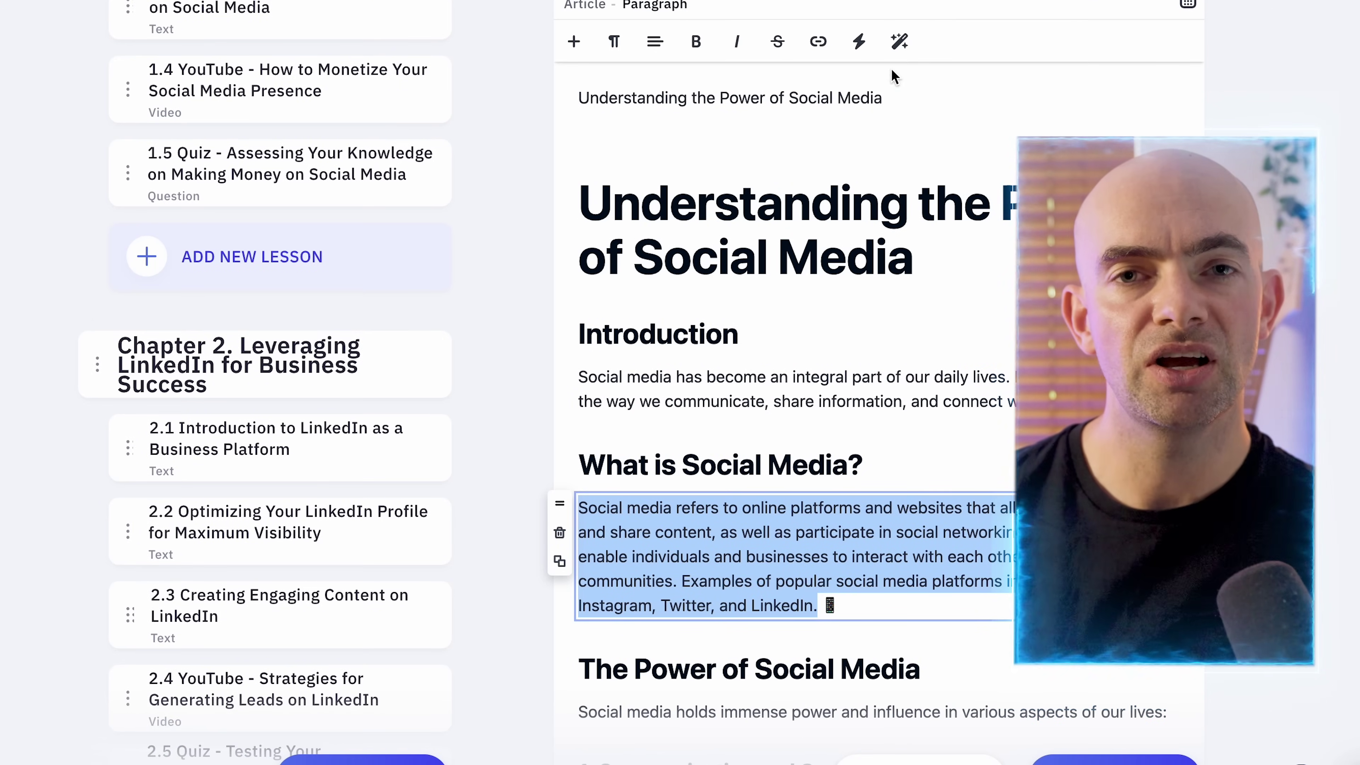
left_click(900, 41)
scroll(885, 476, "down", 1)
scroll(847, 349, "up", 2)
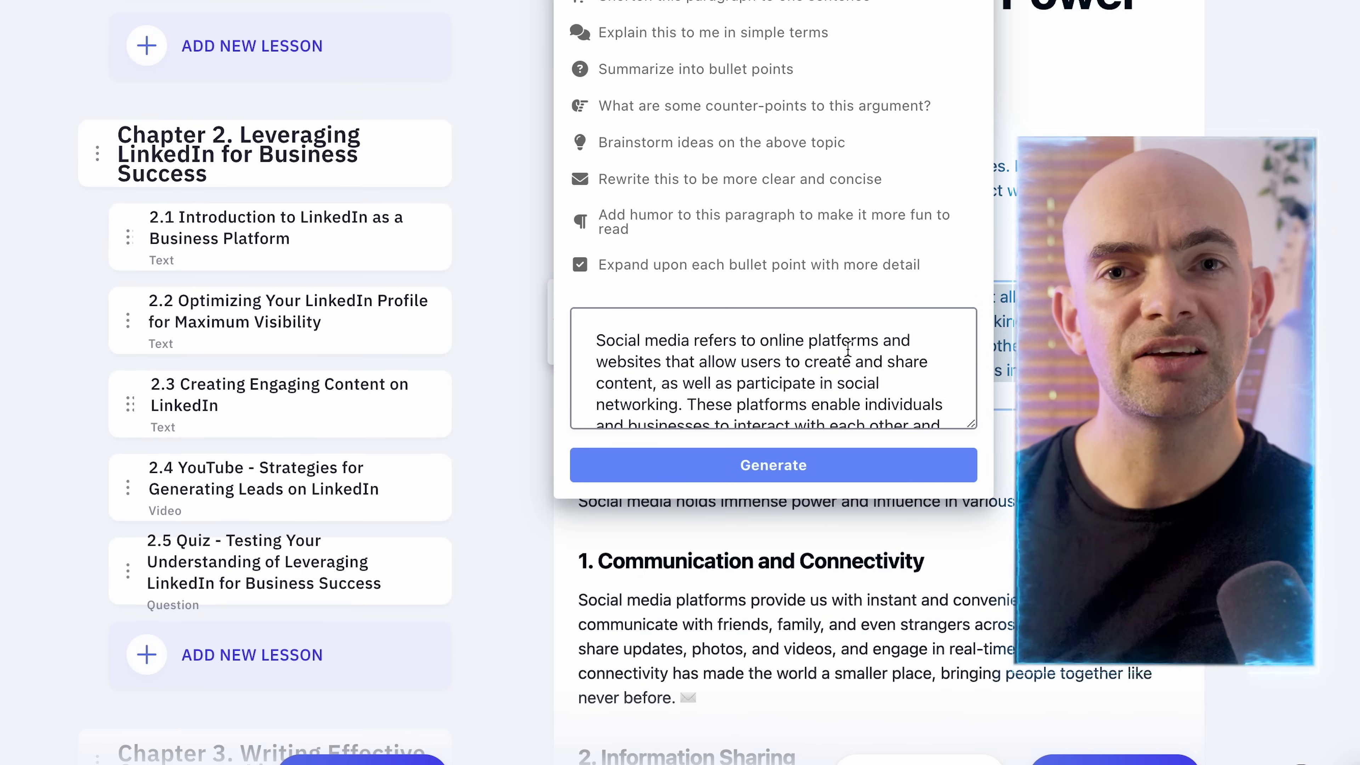
scroll(814, 370, "down", 4)
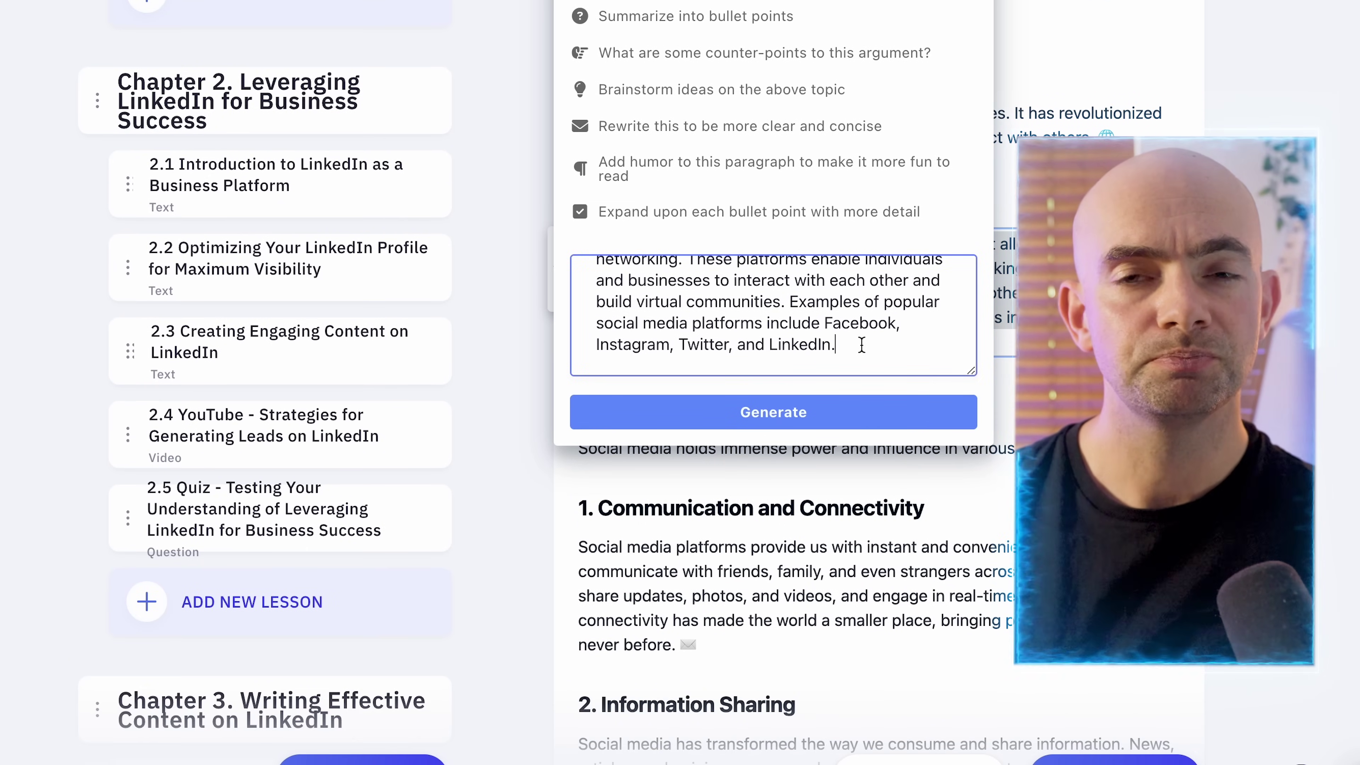
key("Return")
key("Return")
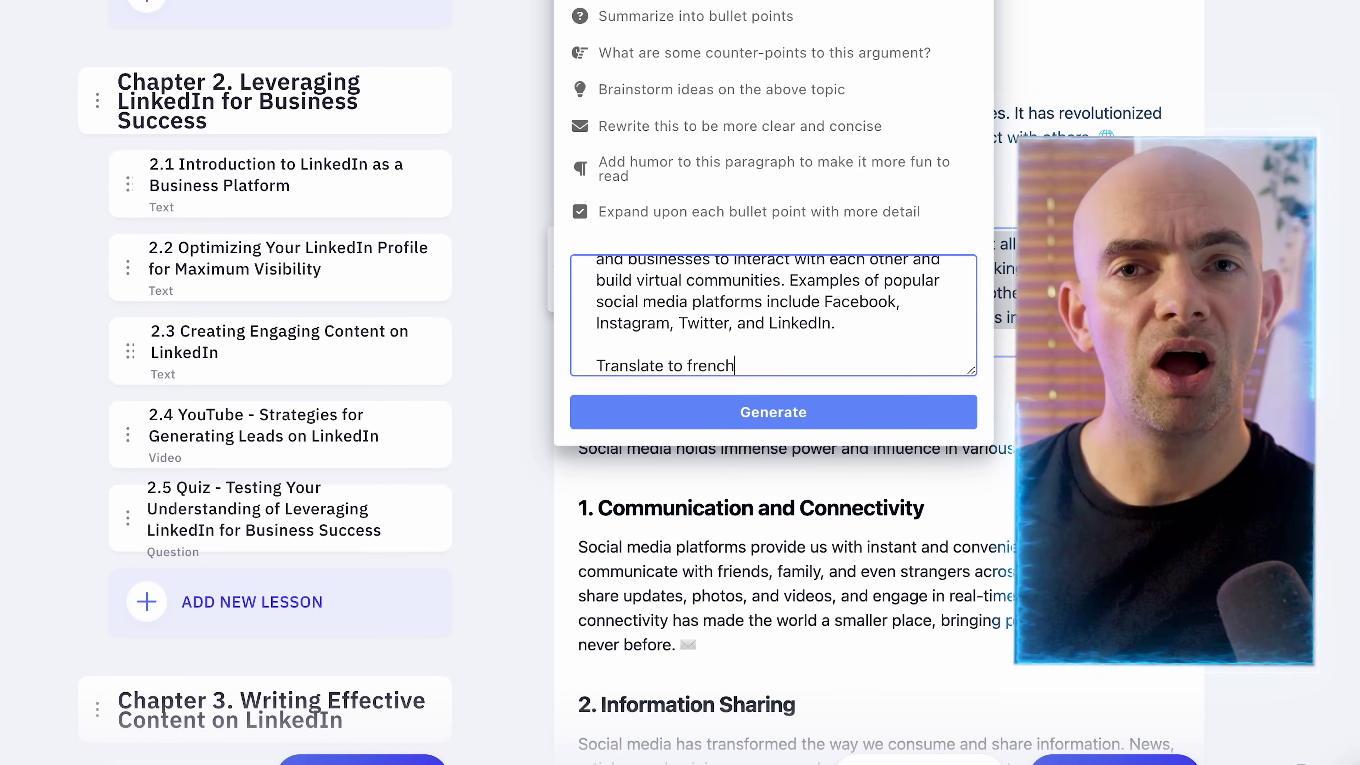
left_click(852, 411)
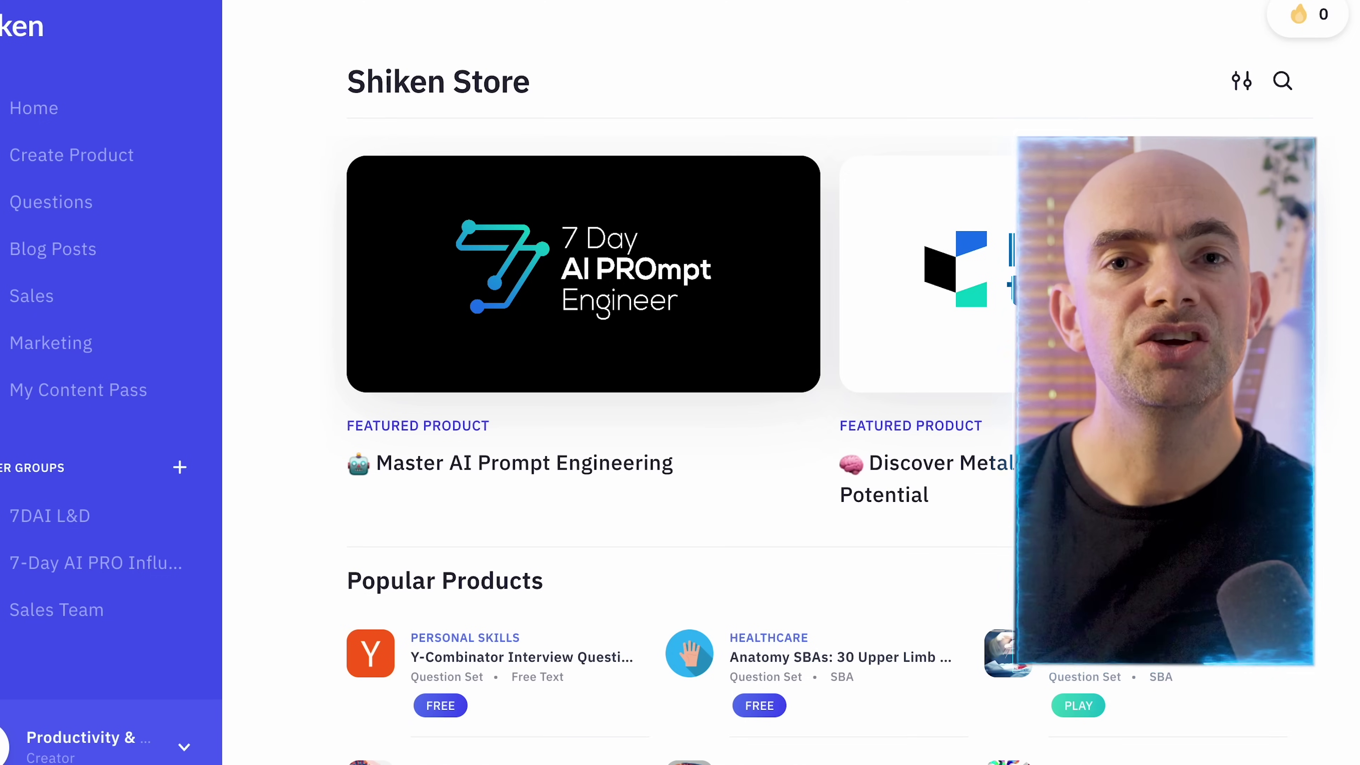
Step: Scroll through the store's Popular Products, Work Skills and Latest Products sections
scroll(680, 383, "down", 5)
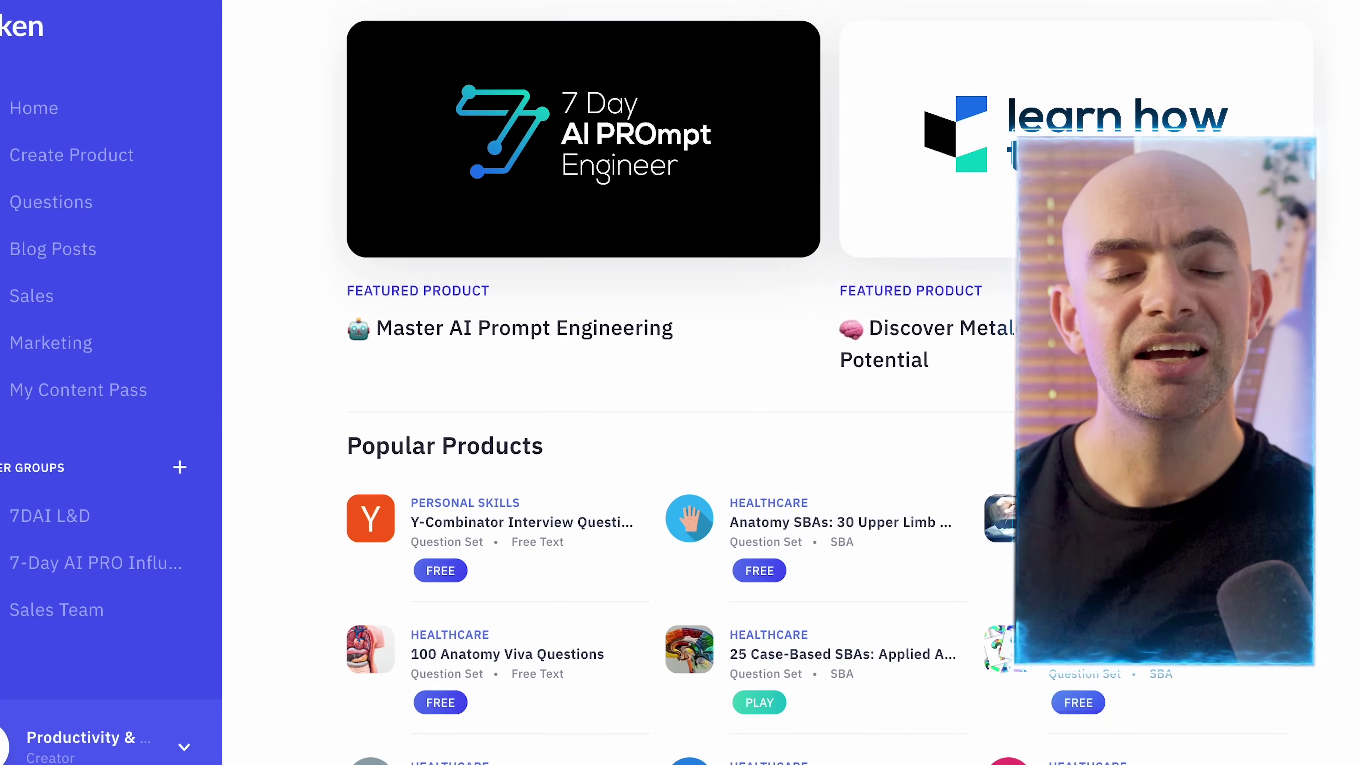
scroll(680, 382, "down", 7)
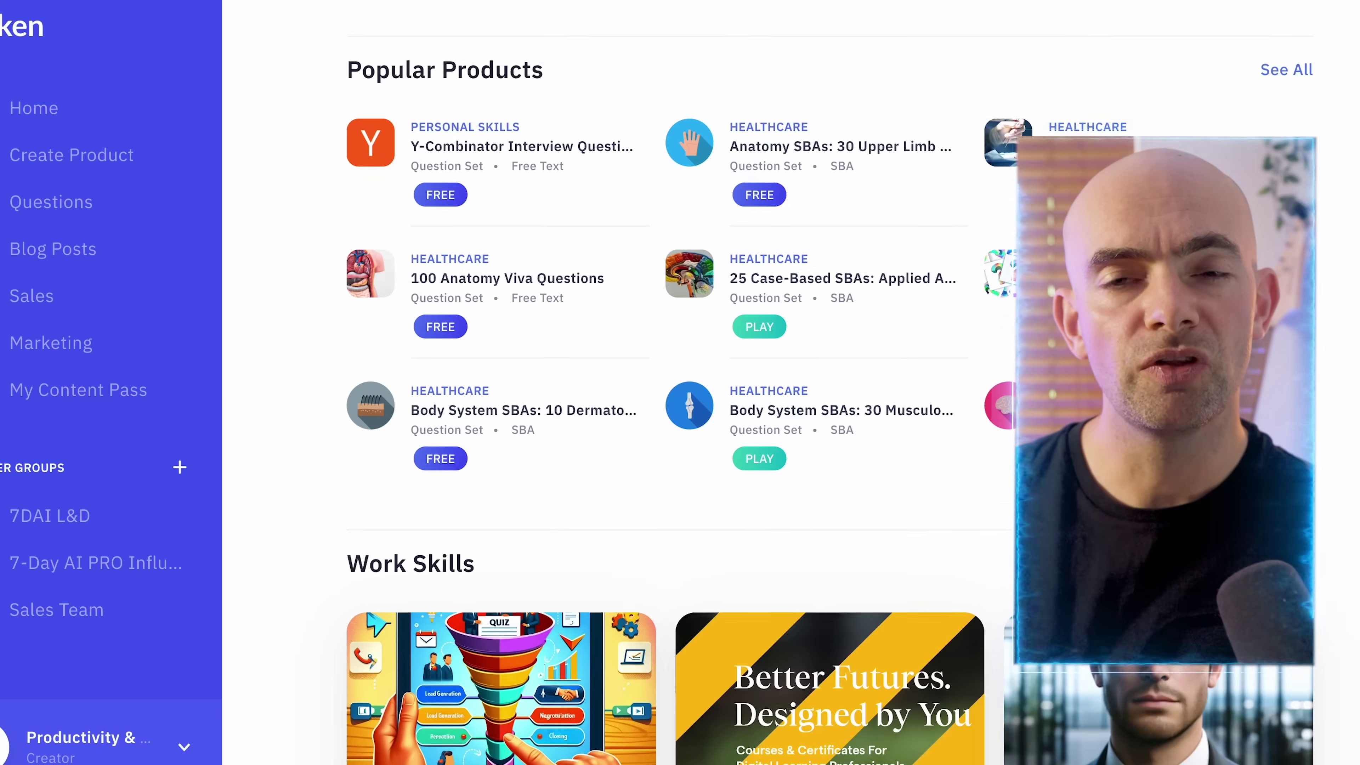
scroll(680, 382, "down", 6)
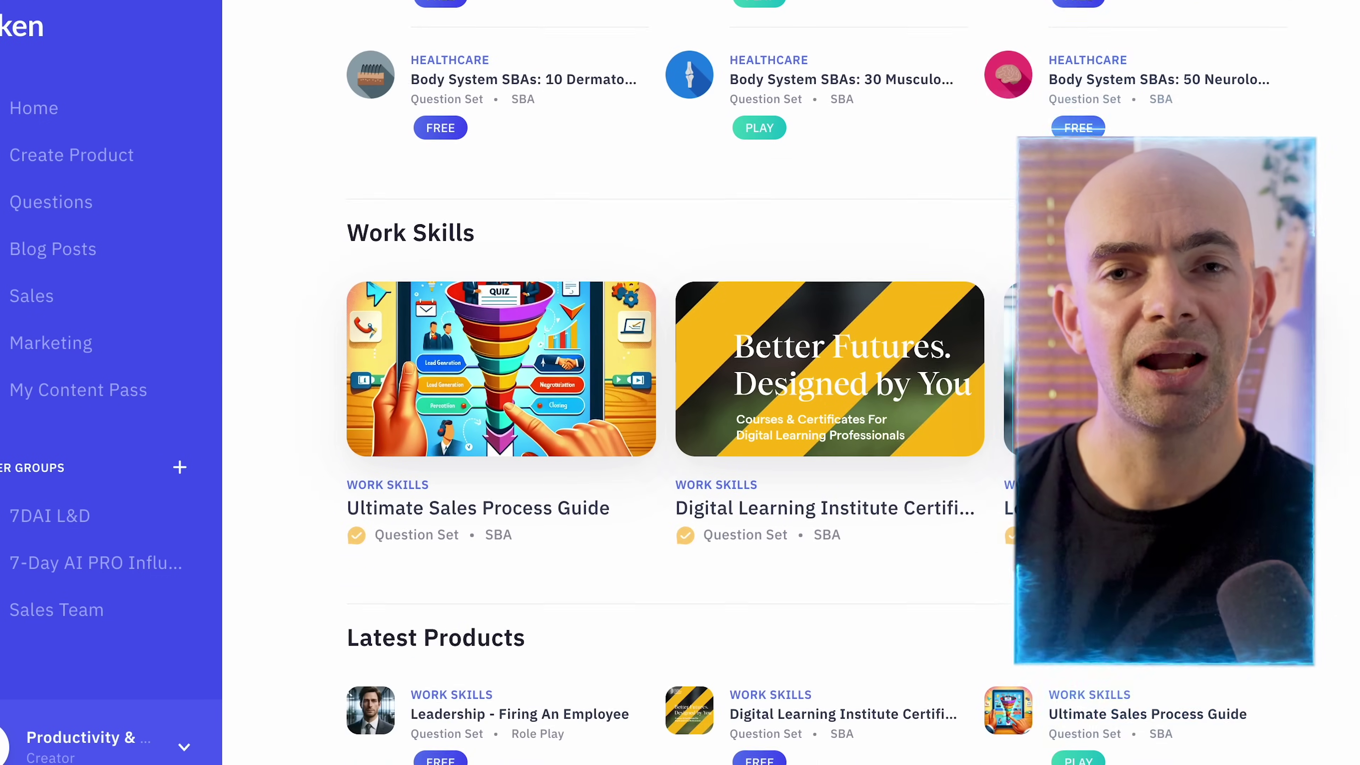
scroll(680, 383, "down", 7)
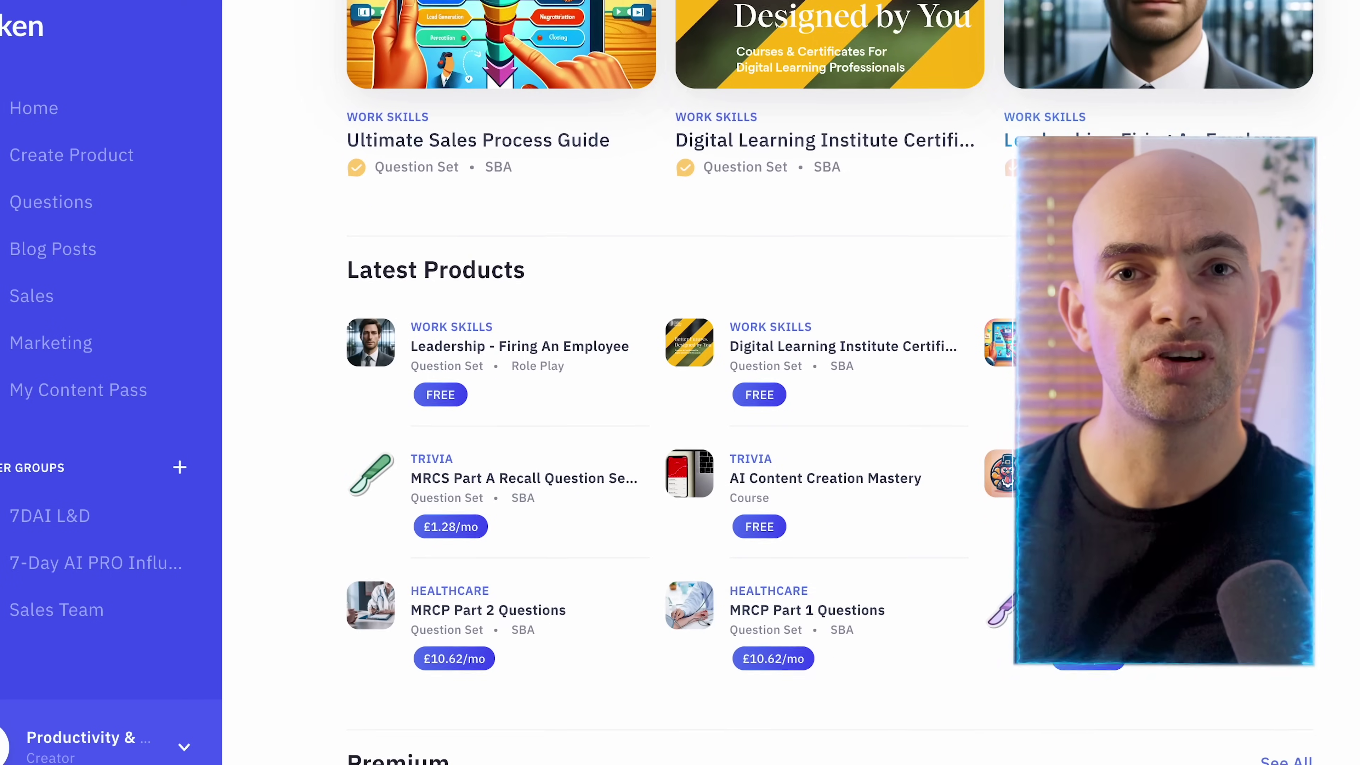
scroll(680, 382, "down", 4)
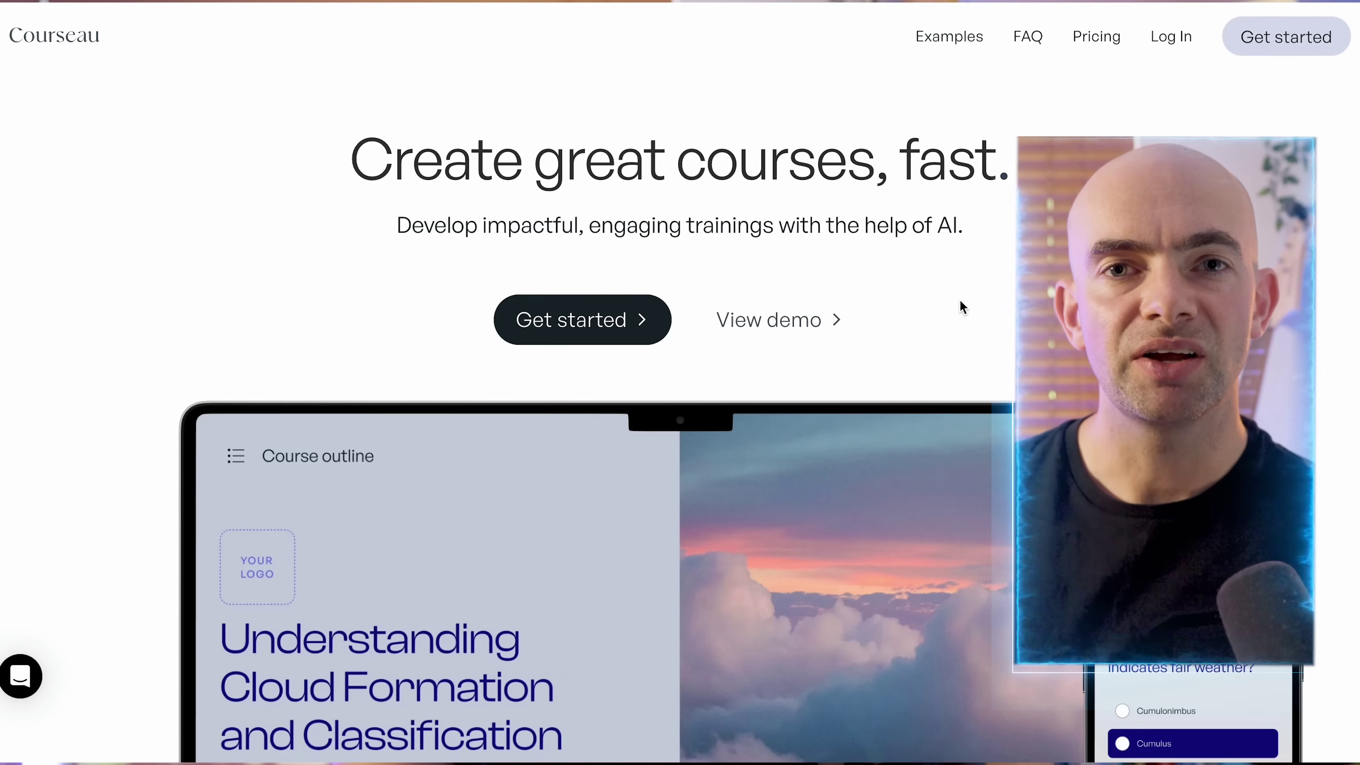
Step: Start a course with outcome 'Learn how to learn' for Students and proceed to Sources
left_click(625, 321)
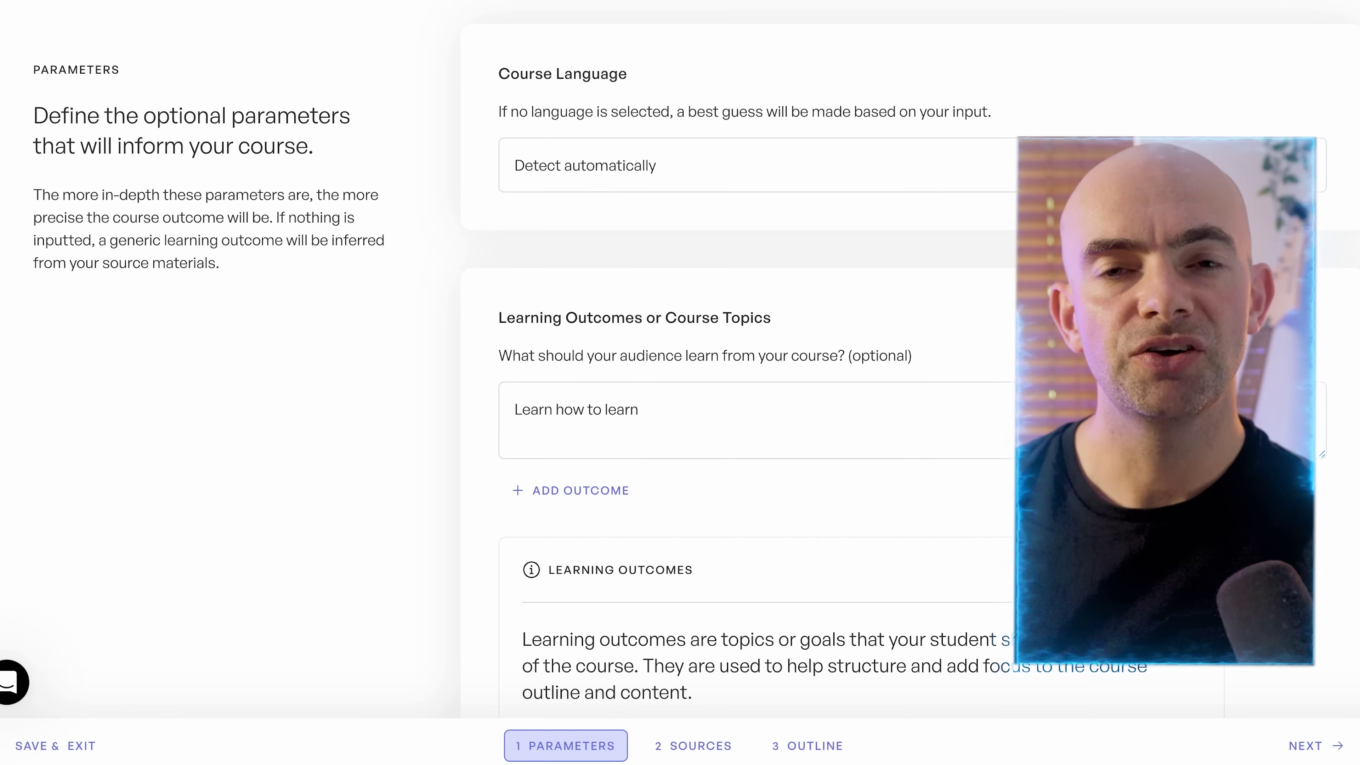
scroll(750, 375, "down", 5)
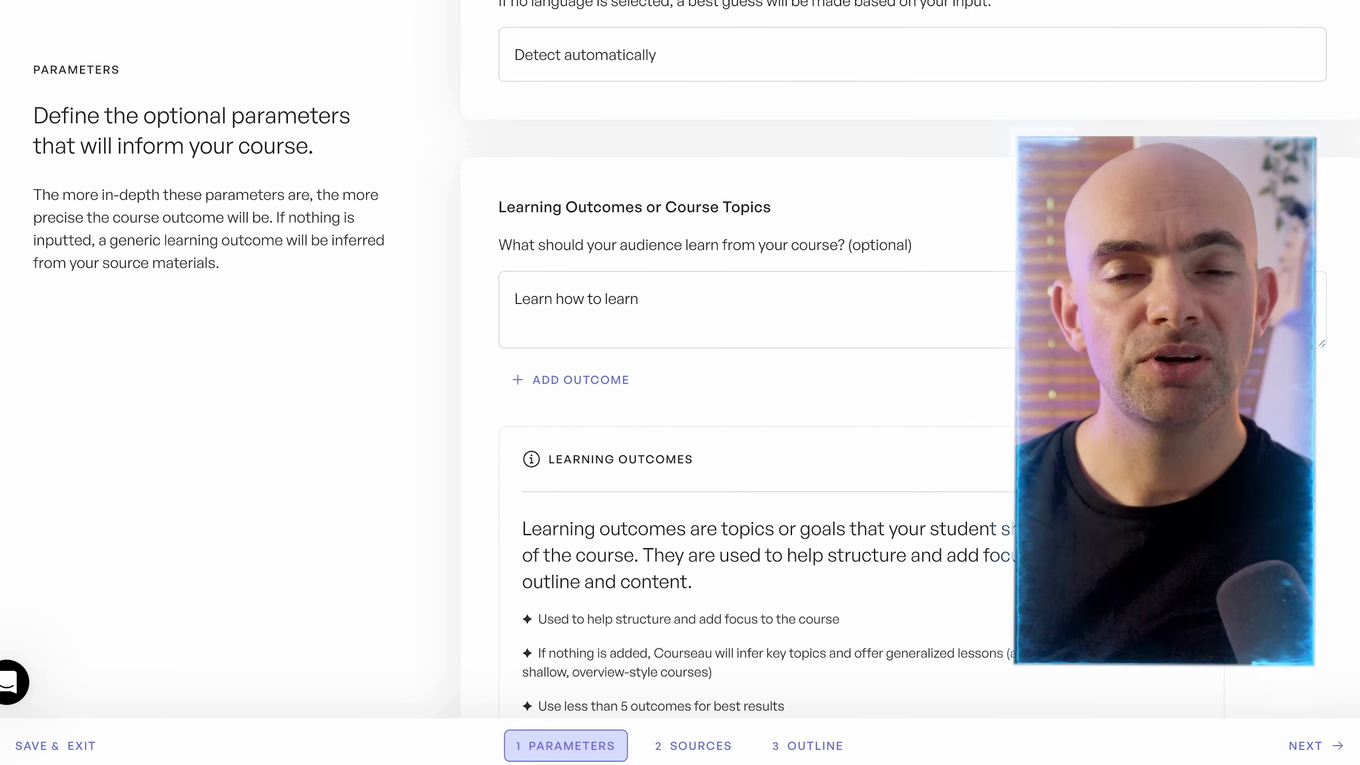
scroll(749, 375, "down", 7)
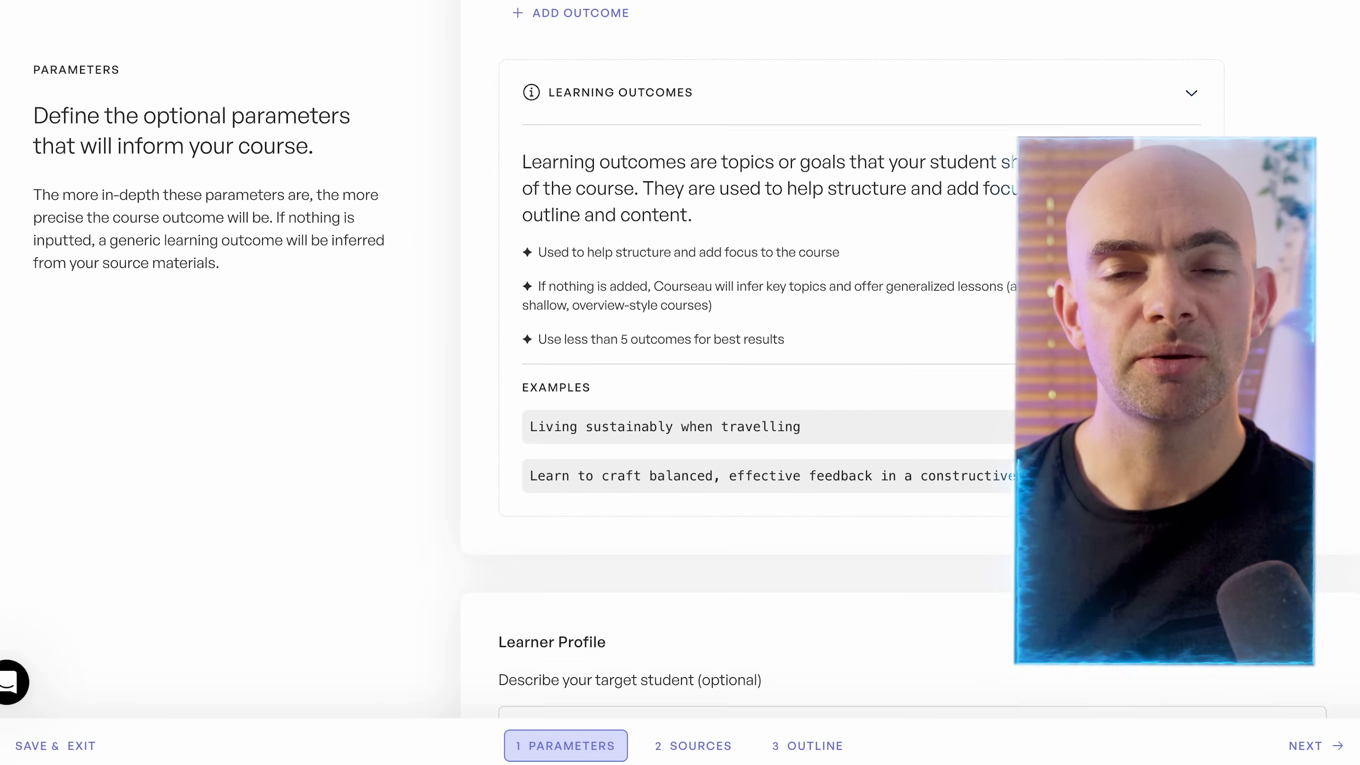
scroll(750, 375, "down", 2)
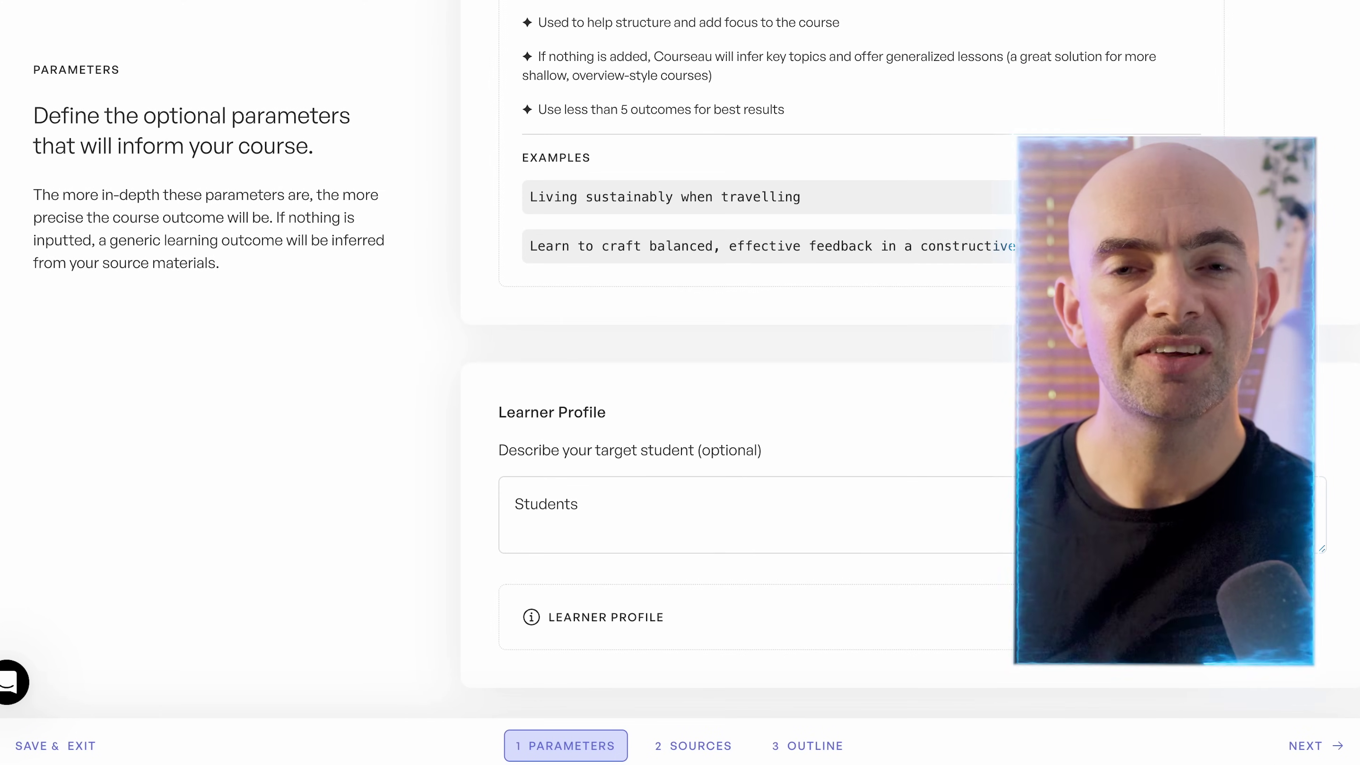
left_click(1307, 749)
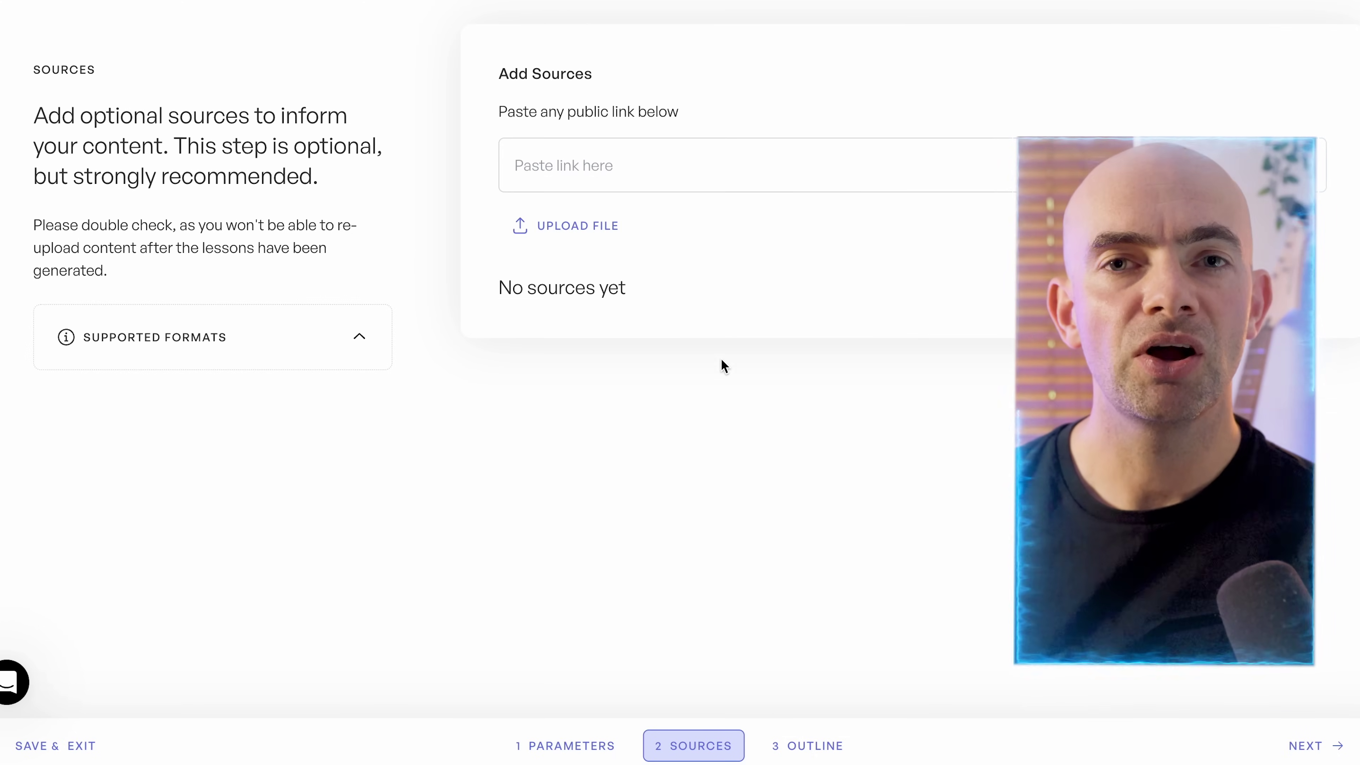
Step: Upload 02-DM & Email Scripts.pdf from Downloads as the course source and continue to the outline
left_click(590, 228)
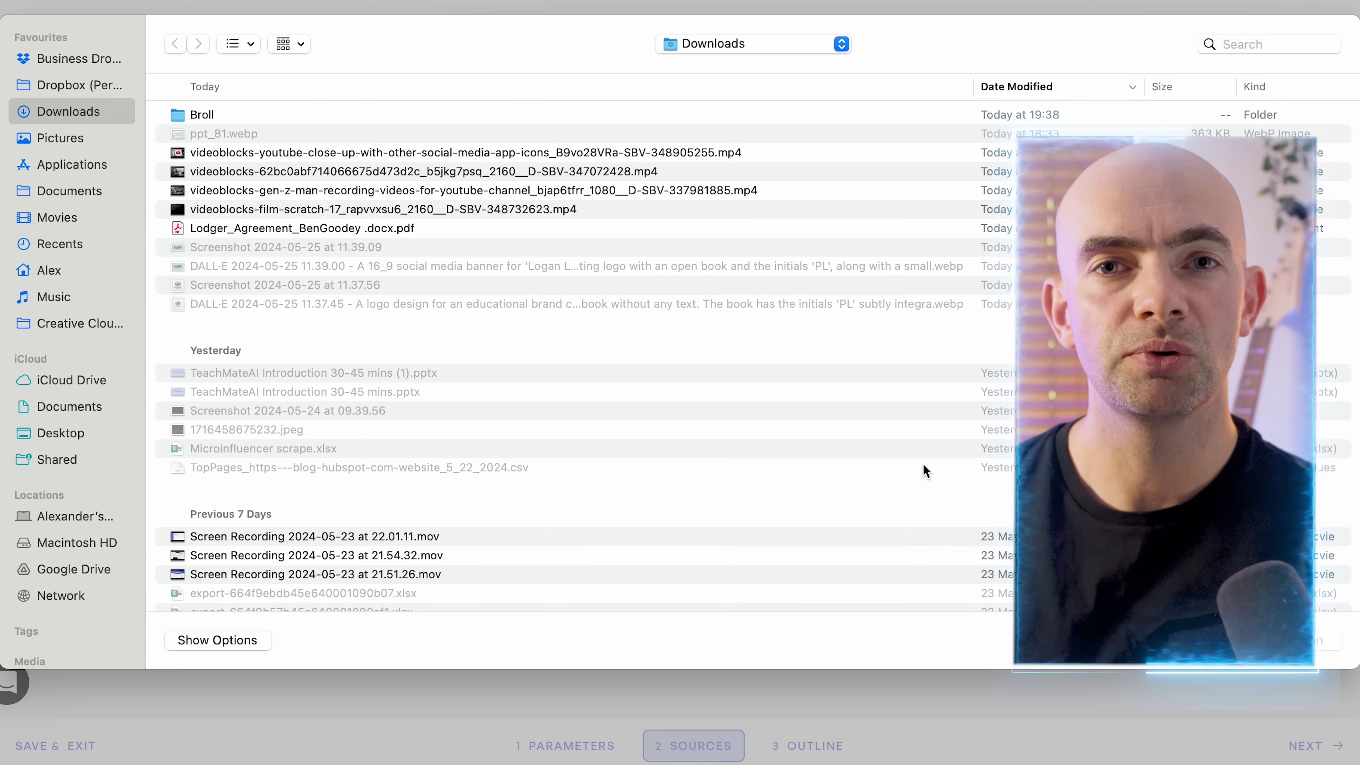
scroll(922, 464, "down", 3)
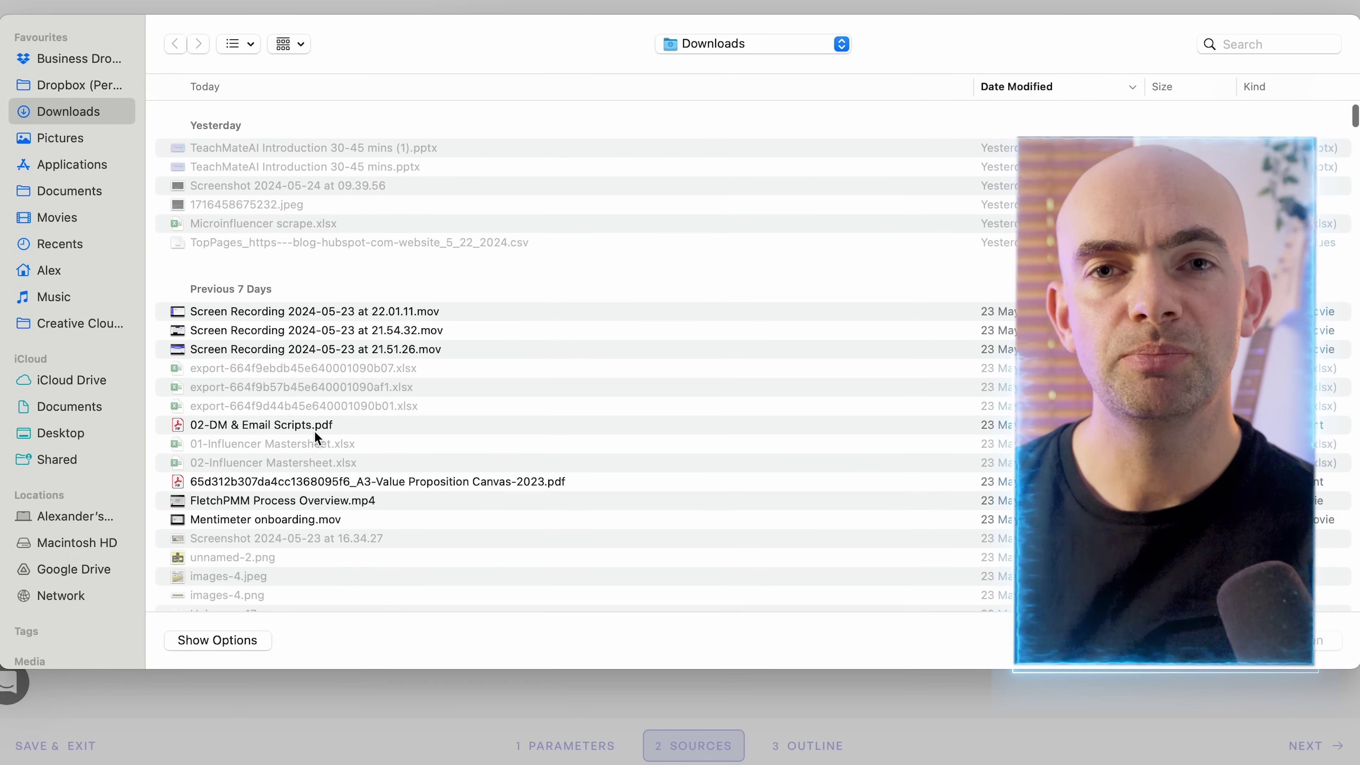
left_click(314, 427)
key("Return")
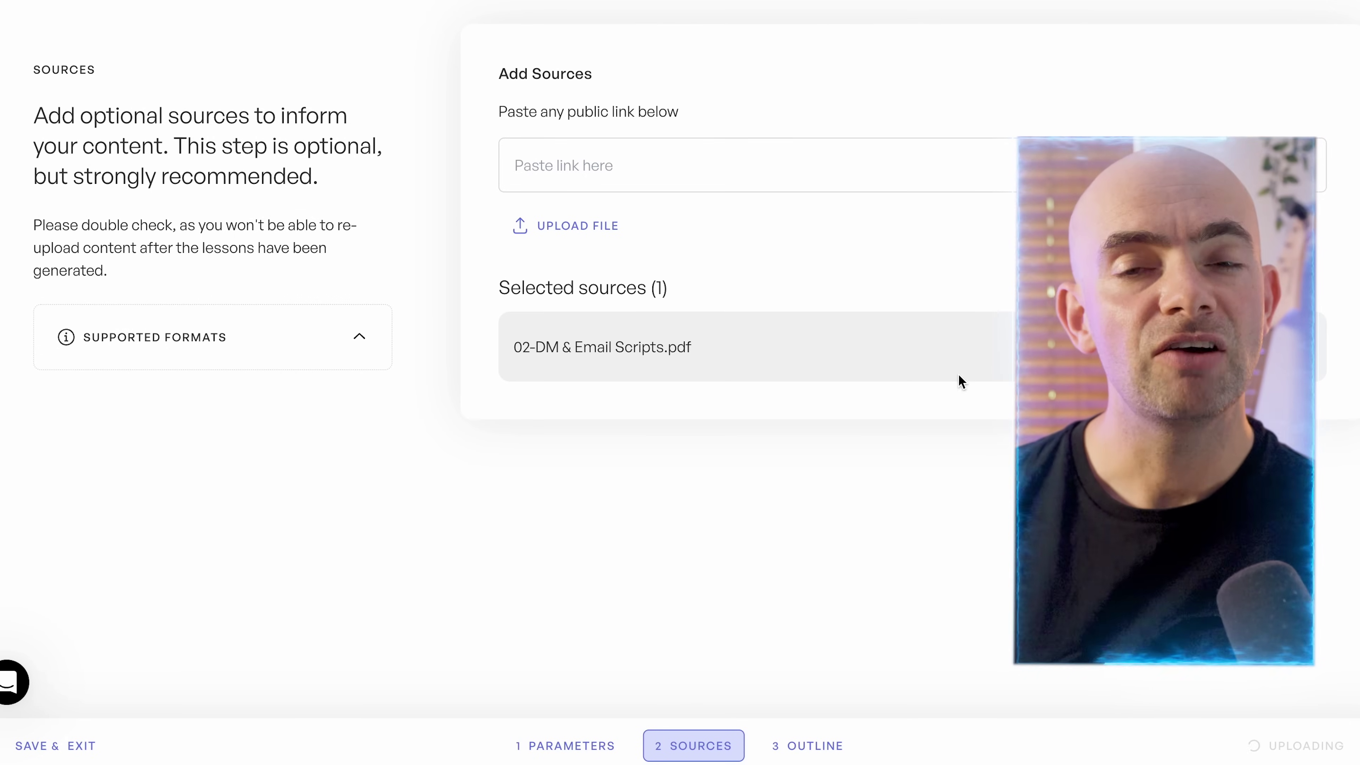
left_click(1301, 749)
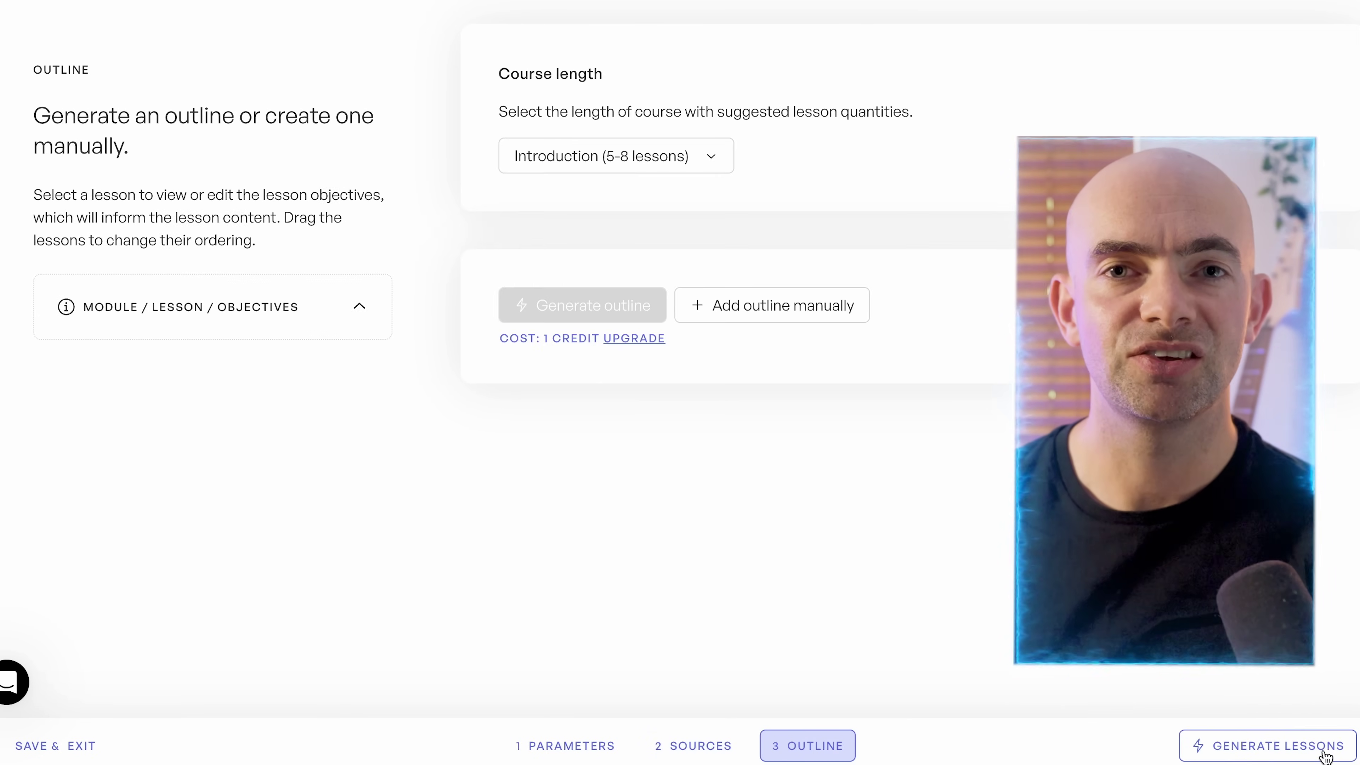
left_click(713, 153)
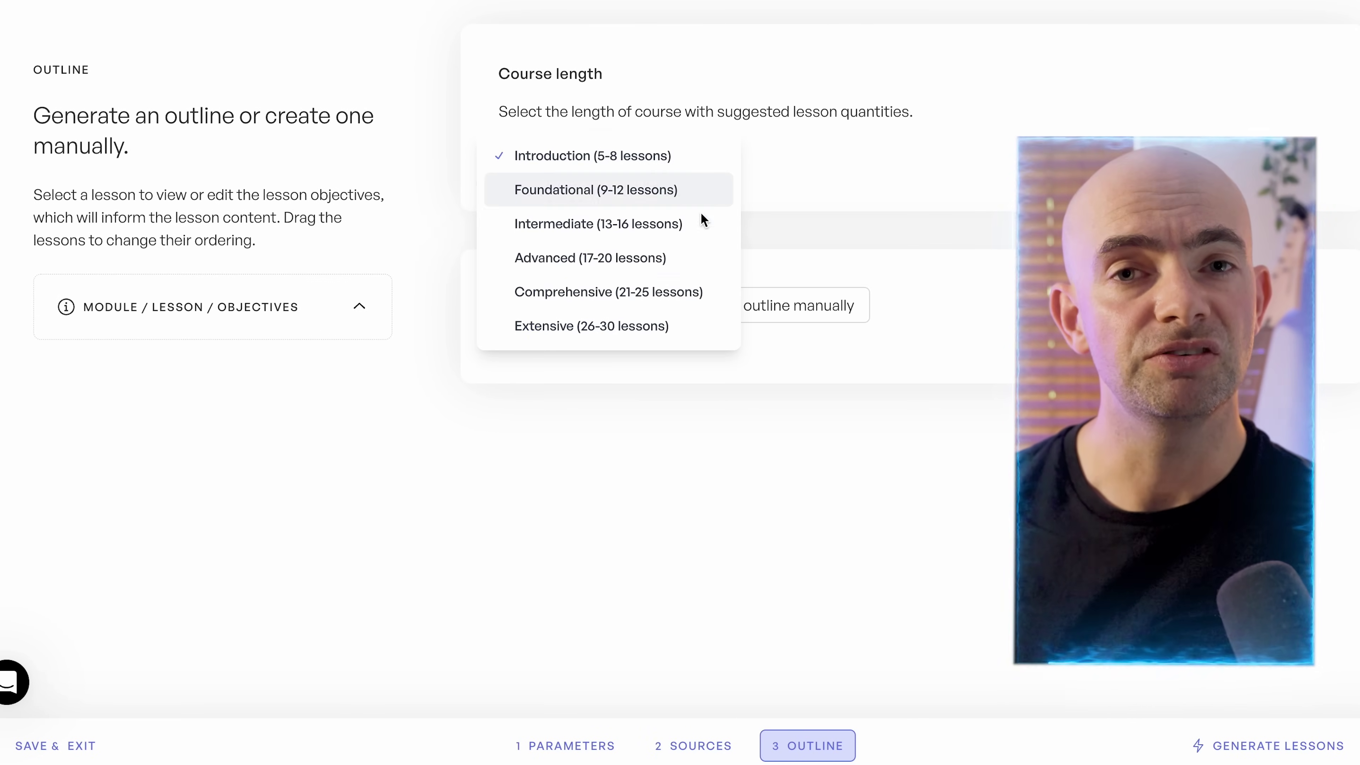
left_click(840, 163)
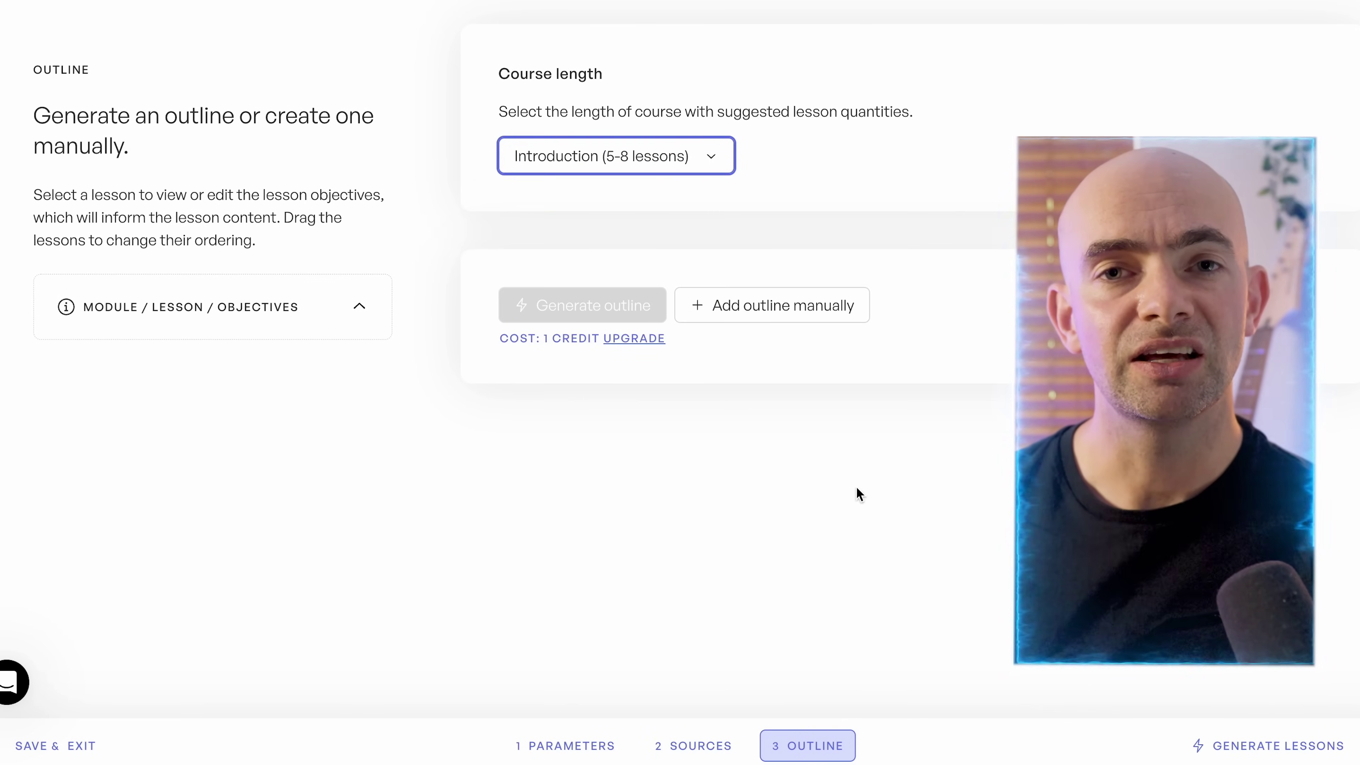
left_click(1216, 746)
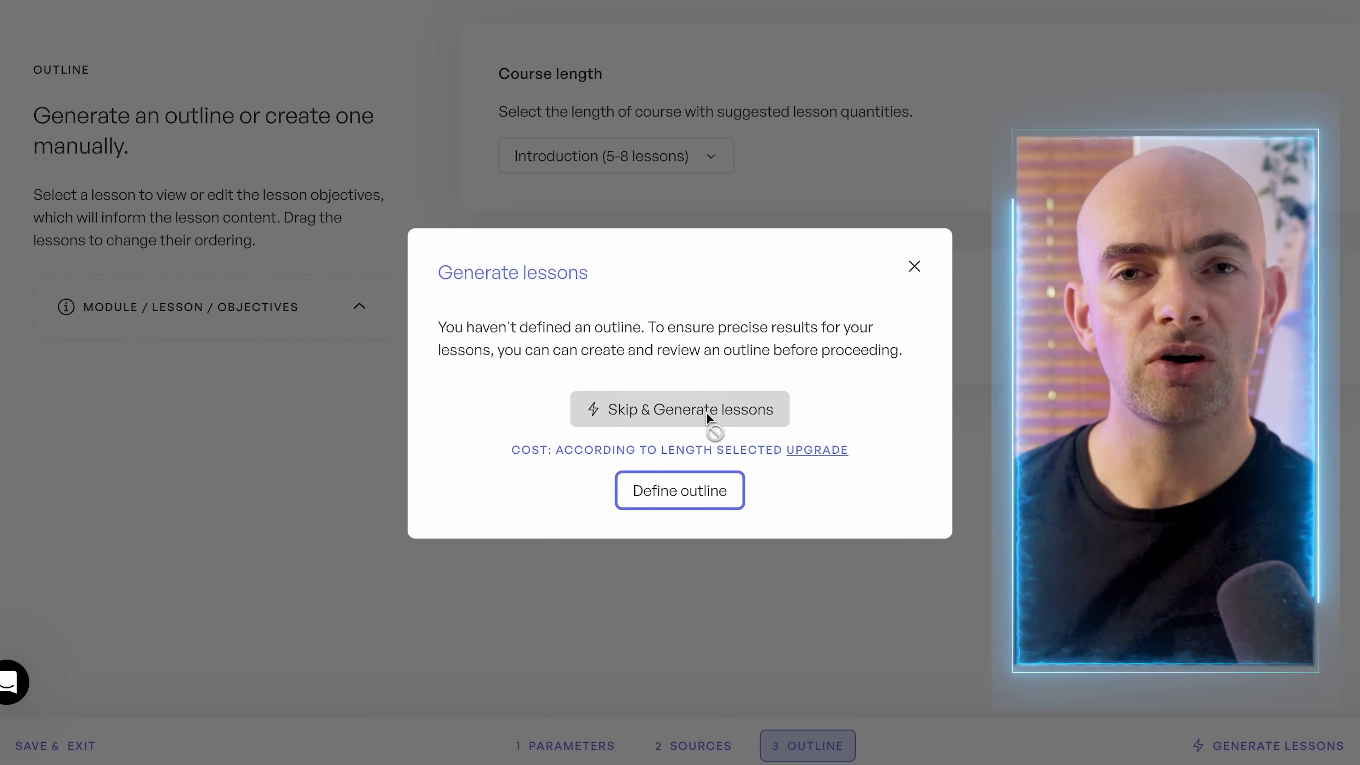
left_click(690, 492)
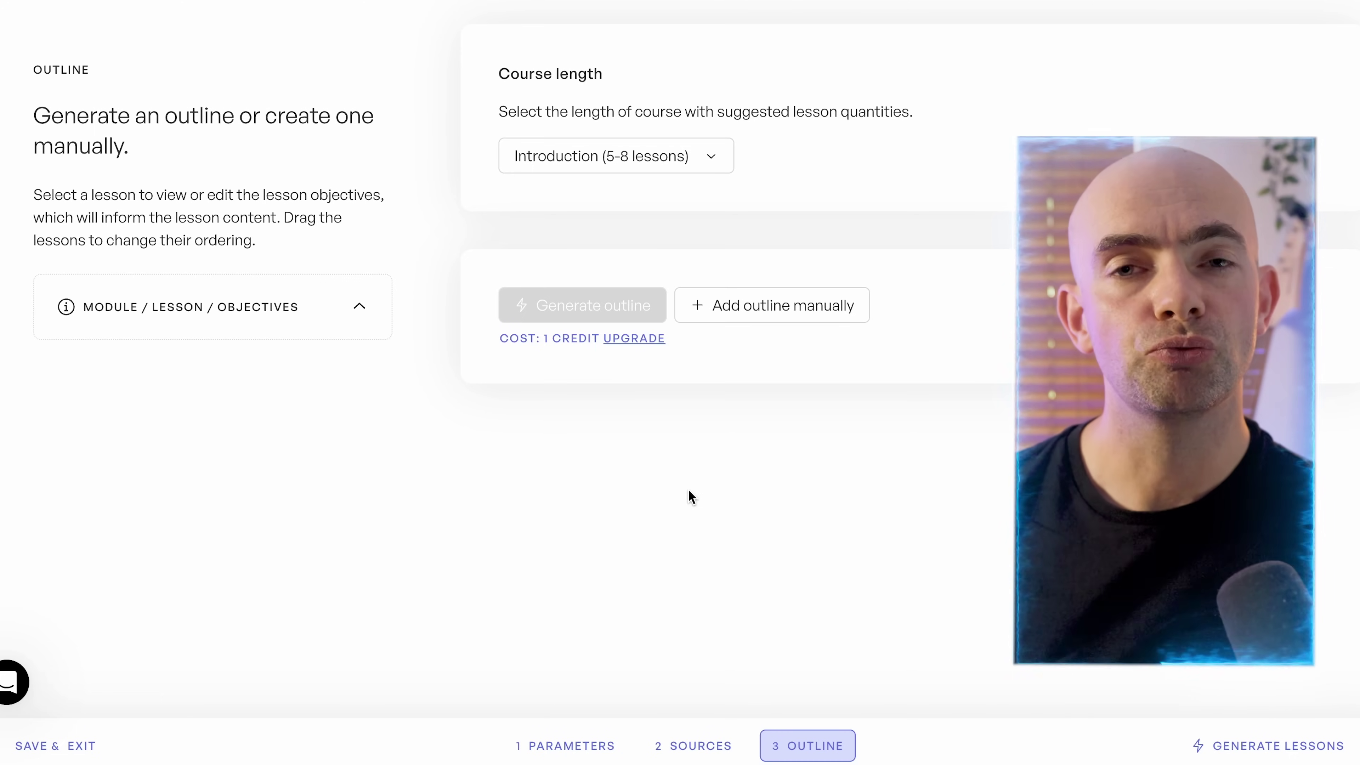
Step: Build a manual outline titled 'Learn how to learn' with one New Lesson, then generate lessons
left_click(731, 311)
left_click(577, 149)
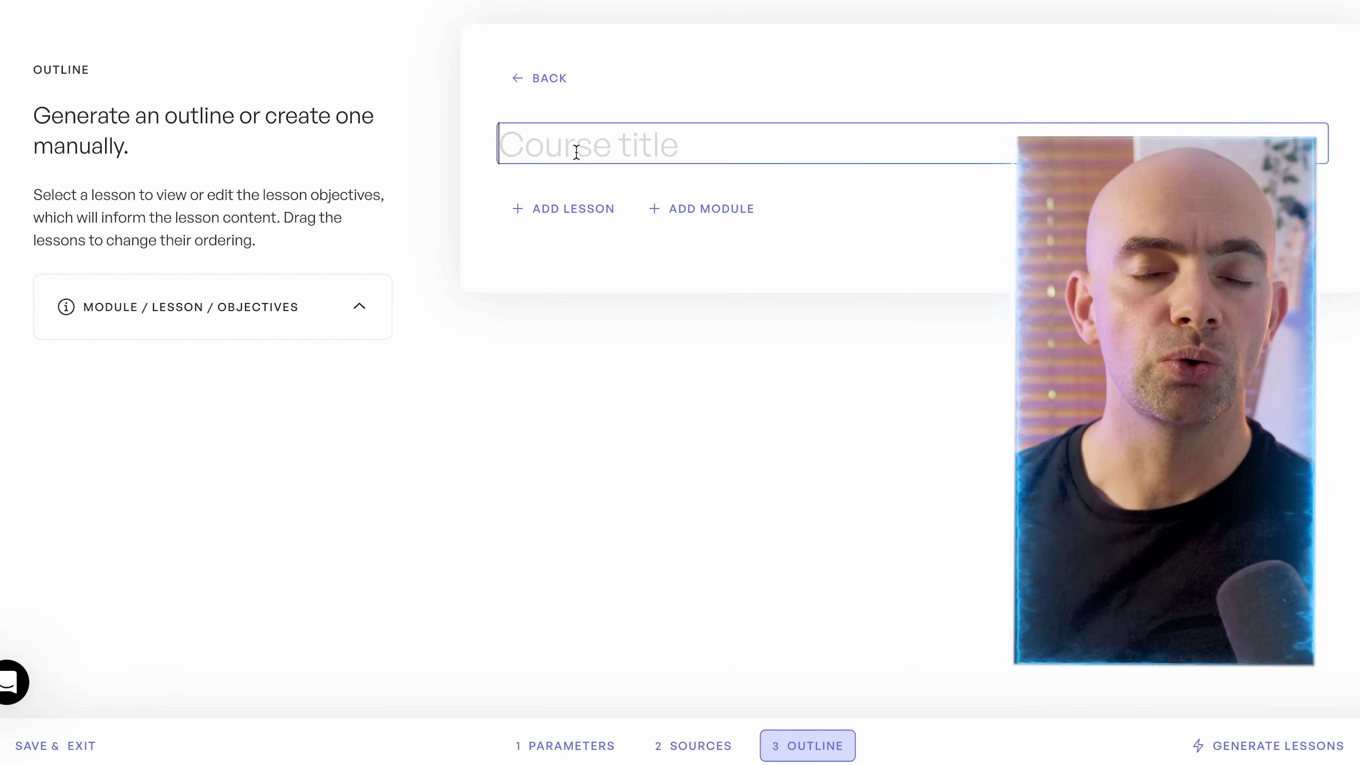
type("Learn how")
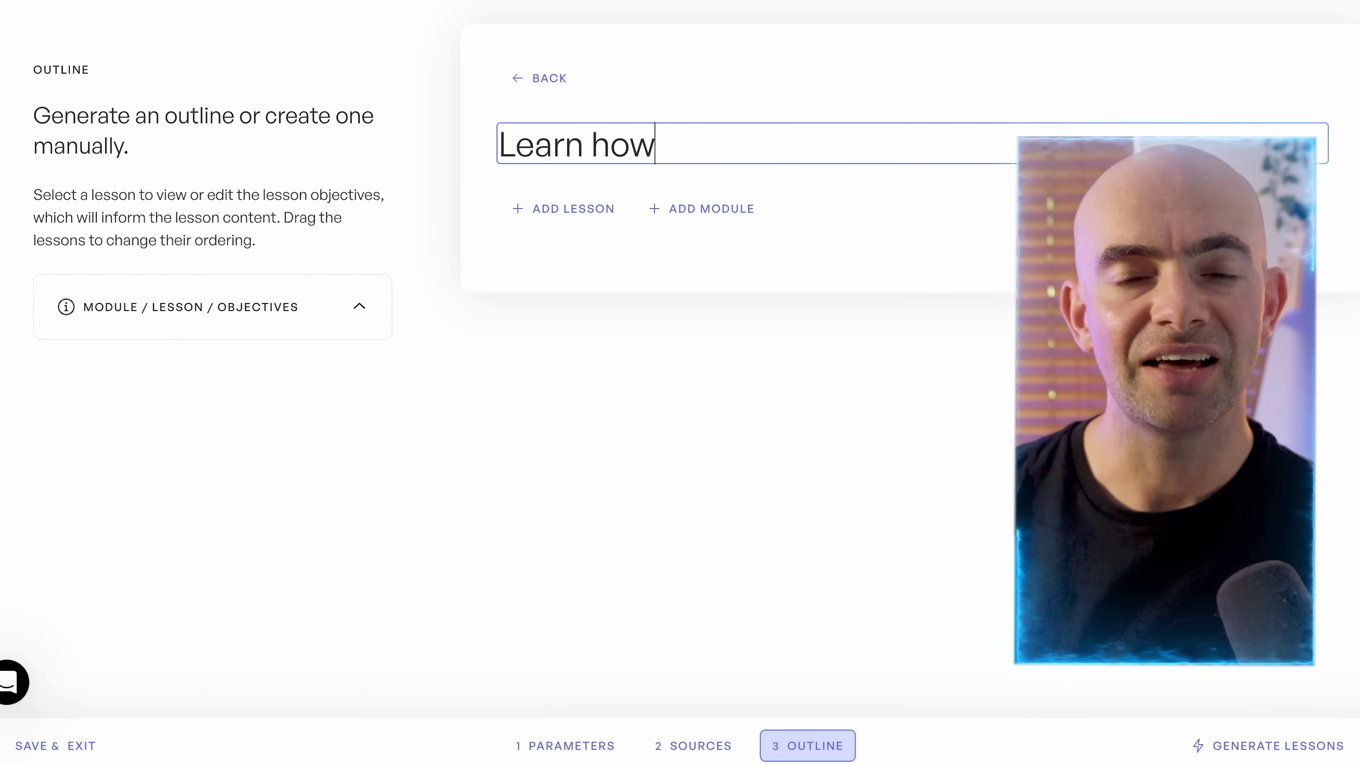
type(" to learn")
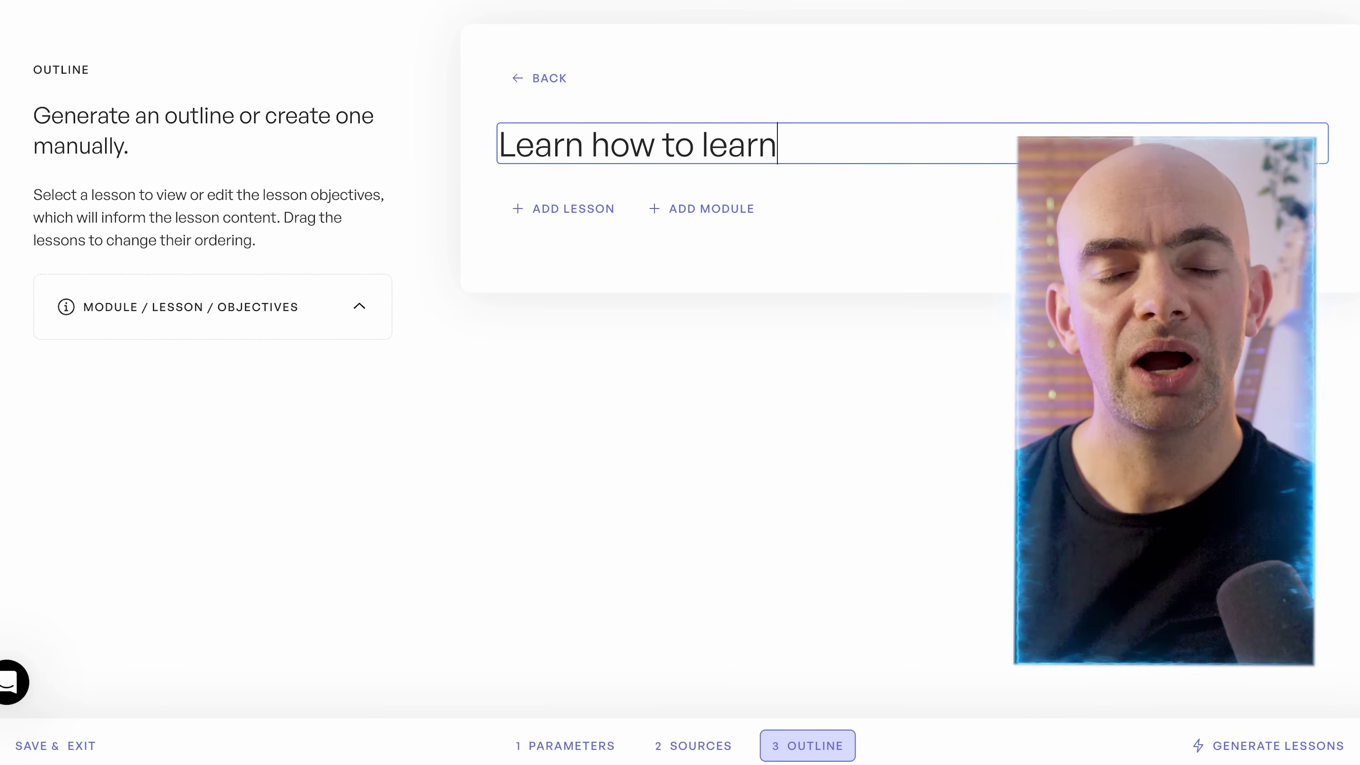
left_click(587, 214)
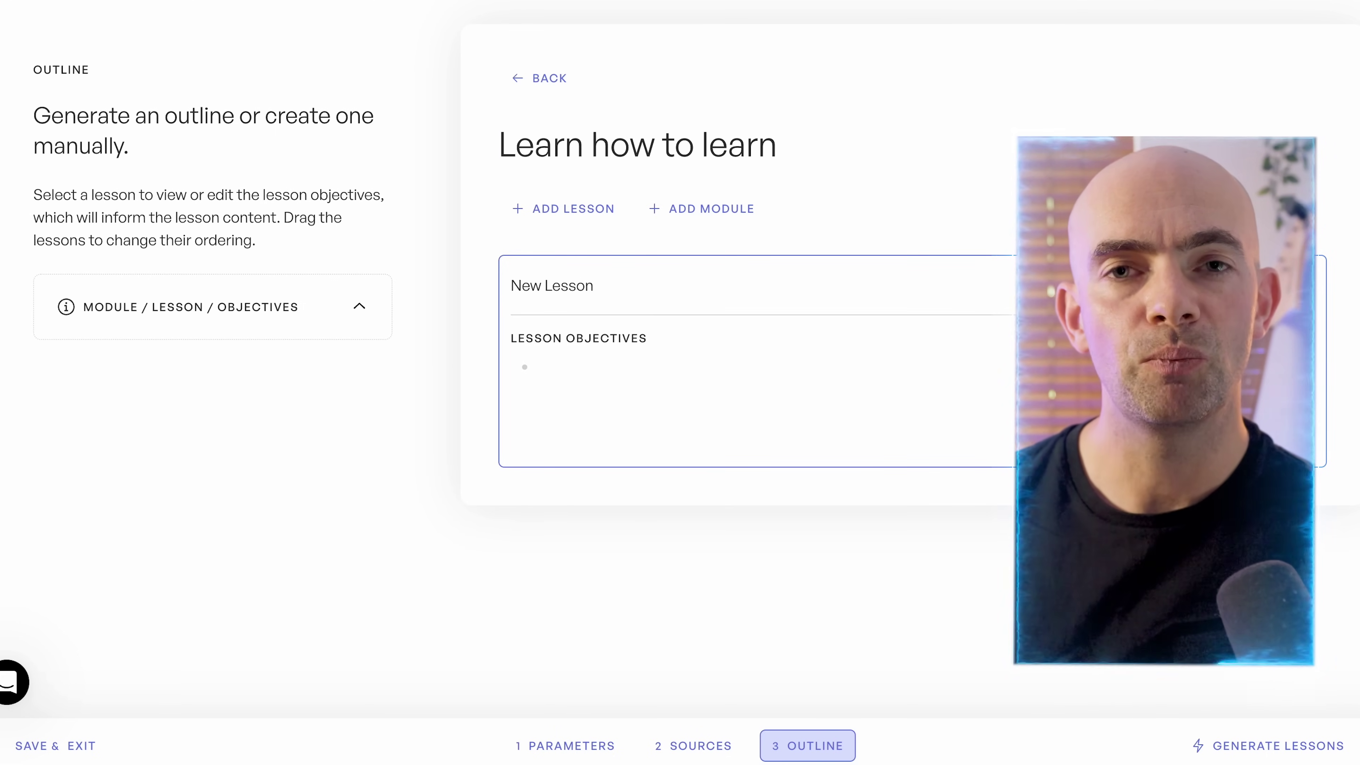
left_click(1274, 747)
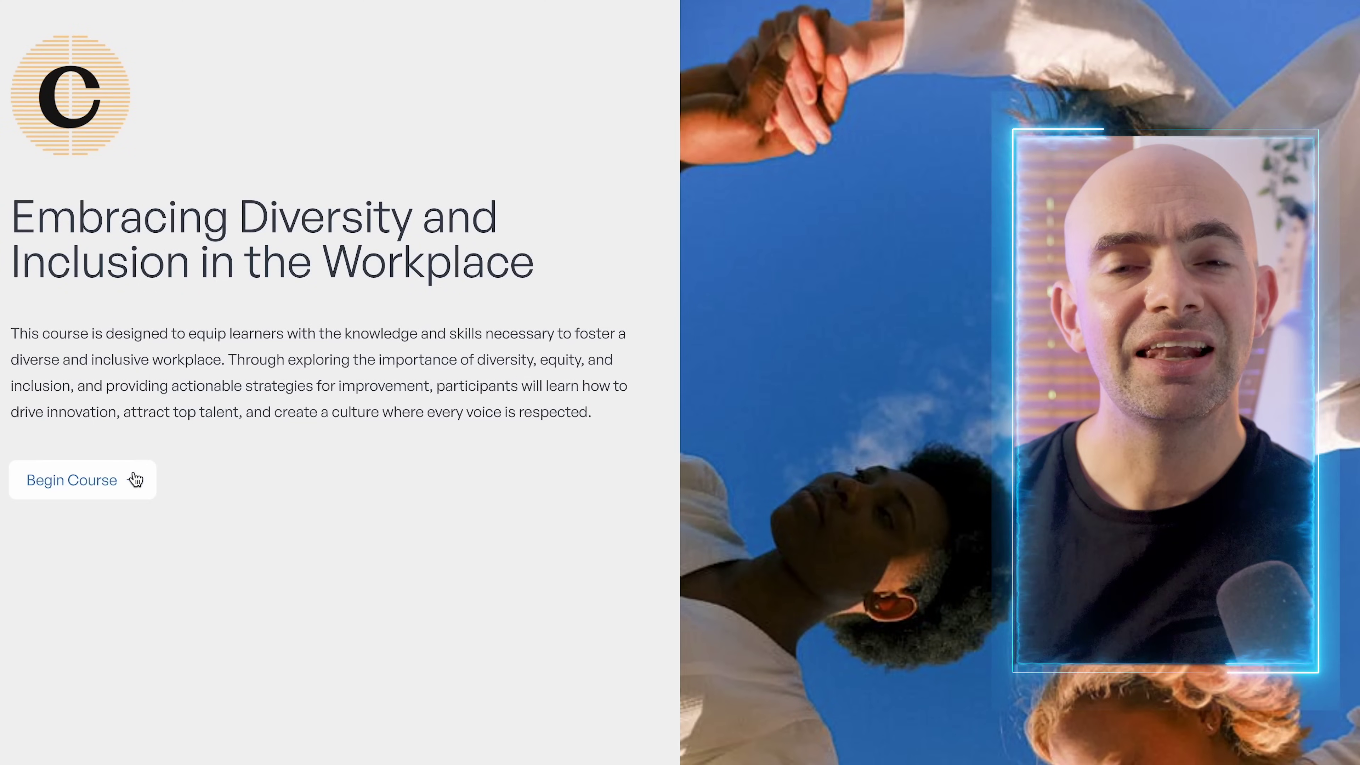
Step: Start Lesson 01 and answer the Key Takeaway quiz with the first option
left_click(133, 470)
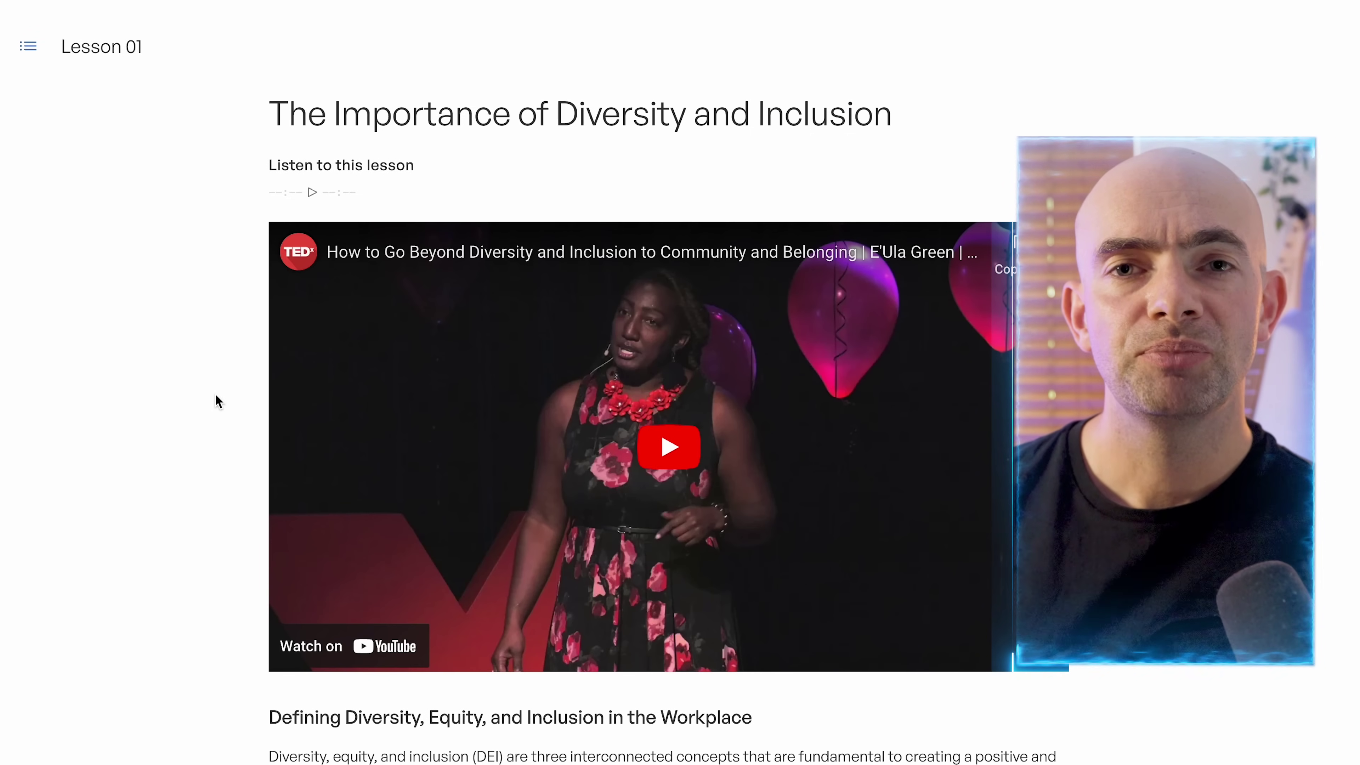
scroll(248, 371, "down", 10)
scroll(248, 372, "down", 5)
scroll(249, 371, "down", 3)
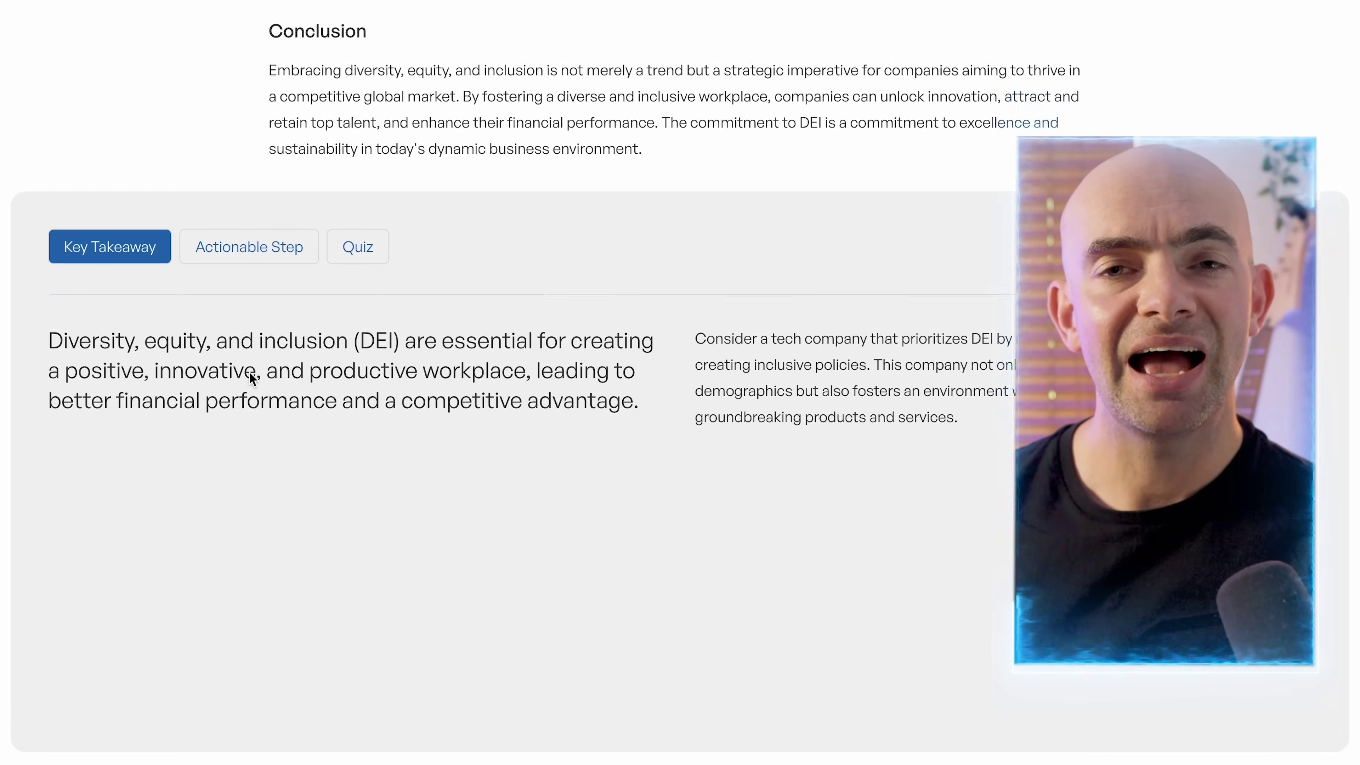
scroll(249, 371, "down", 1)
scroll(337, 242, "down", 1)
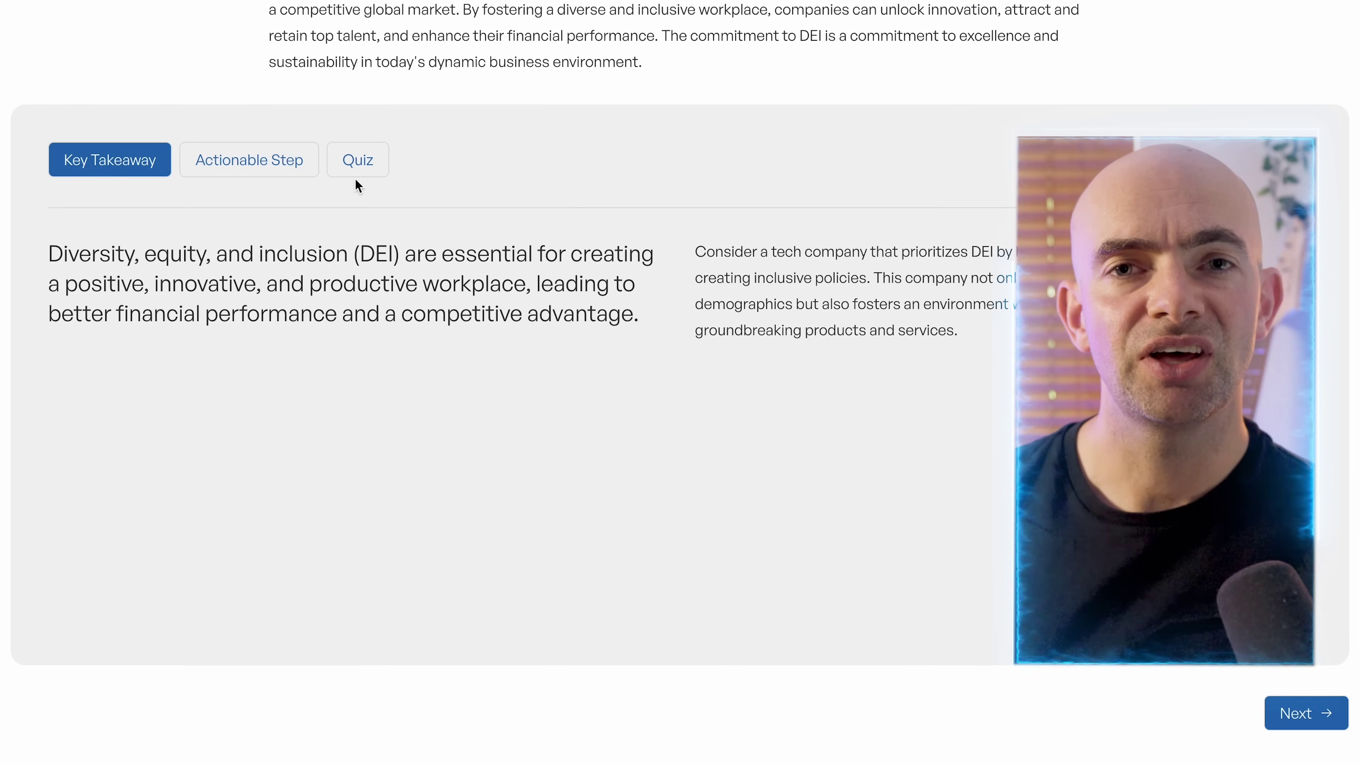
left_click(370, 161)
left_click(276, 355)
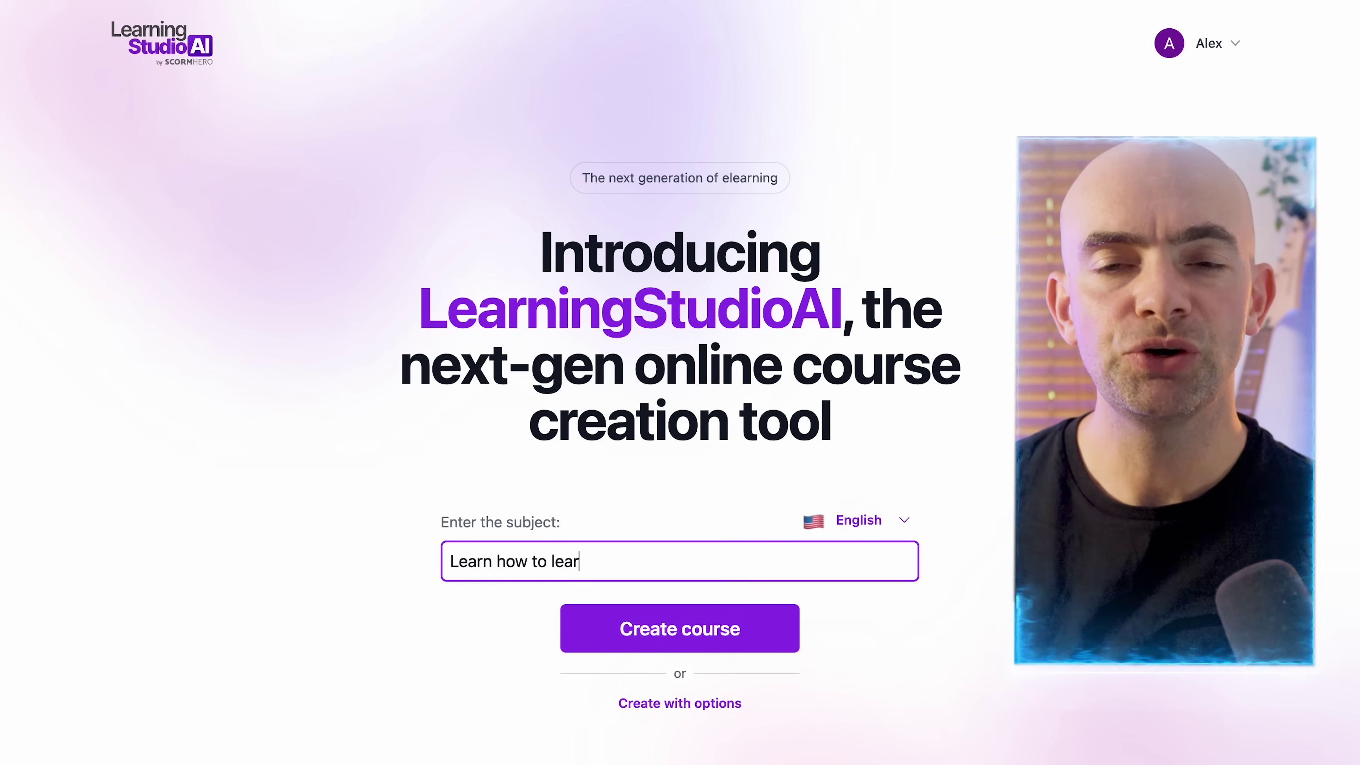
Step: Create a LearningStudioAI course from the subject 'Learn how to learn'
left_click(760, 627)
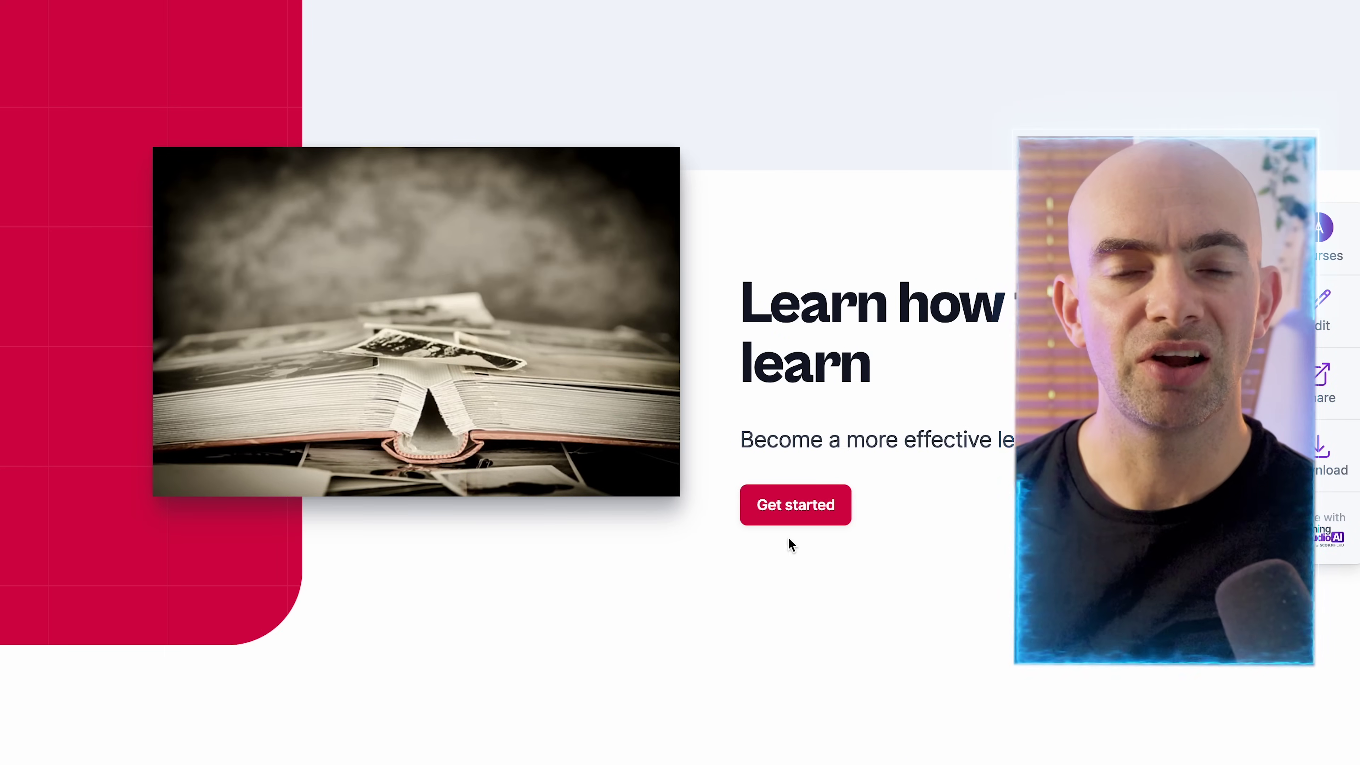
Step: Start the course and jump to the Effective Study Techniques module
left_click(787, 514)
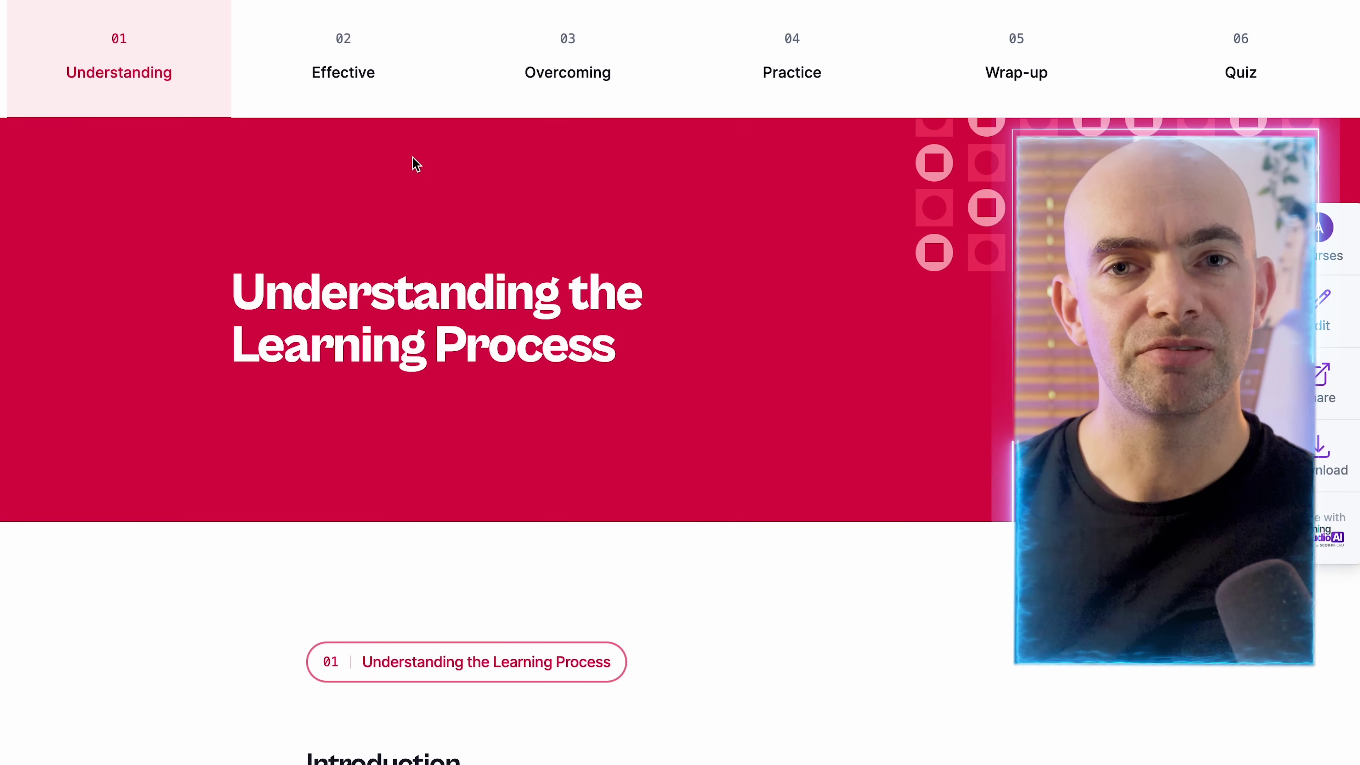
left_click(361, 91)
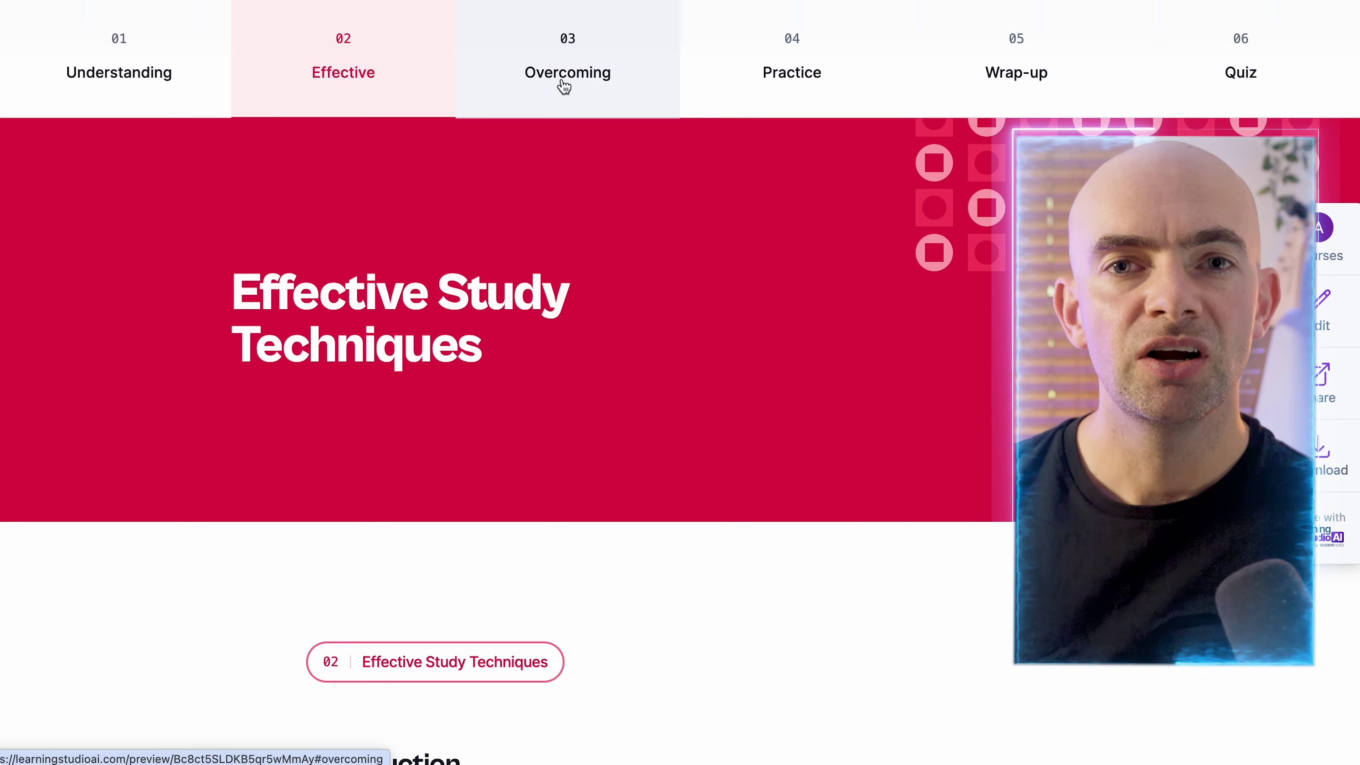
scroll(633, 307, "down", 10)
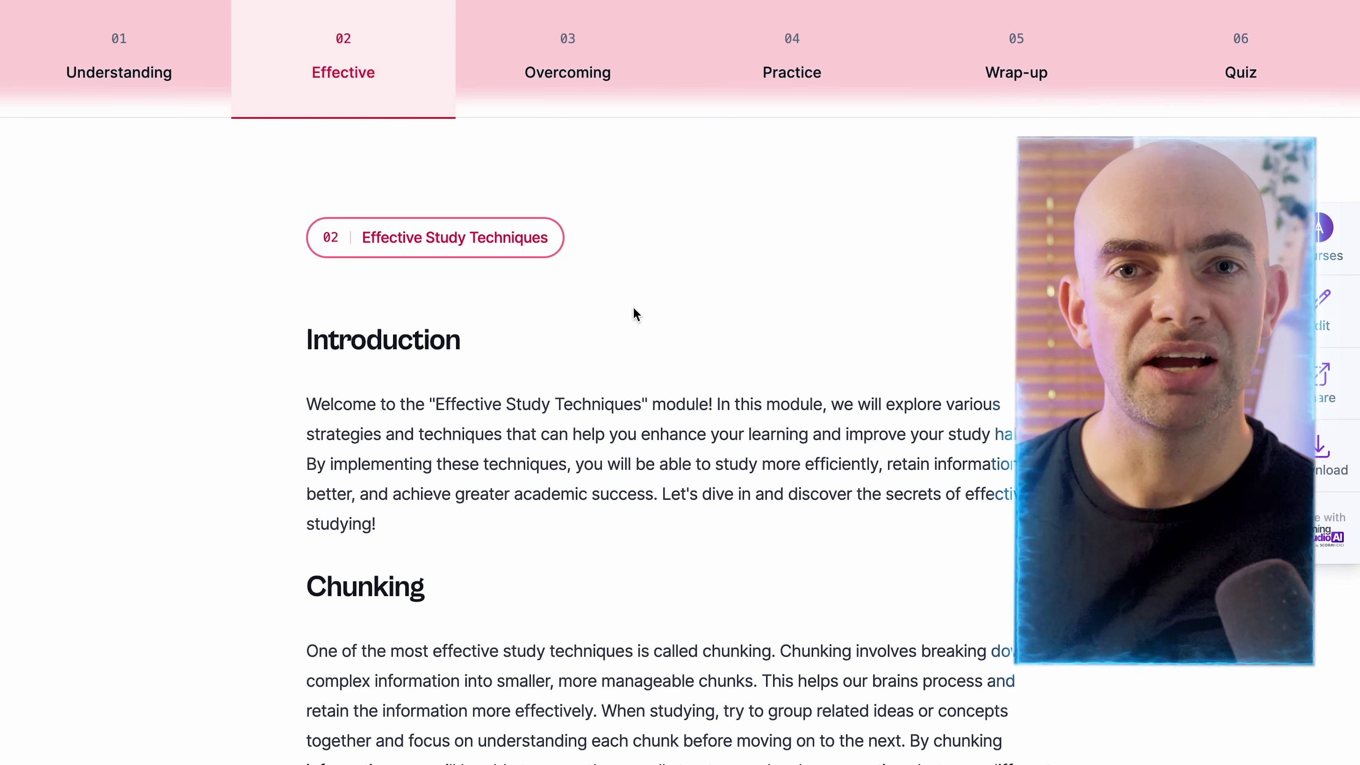
scroll(634, 306, "down", 7)
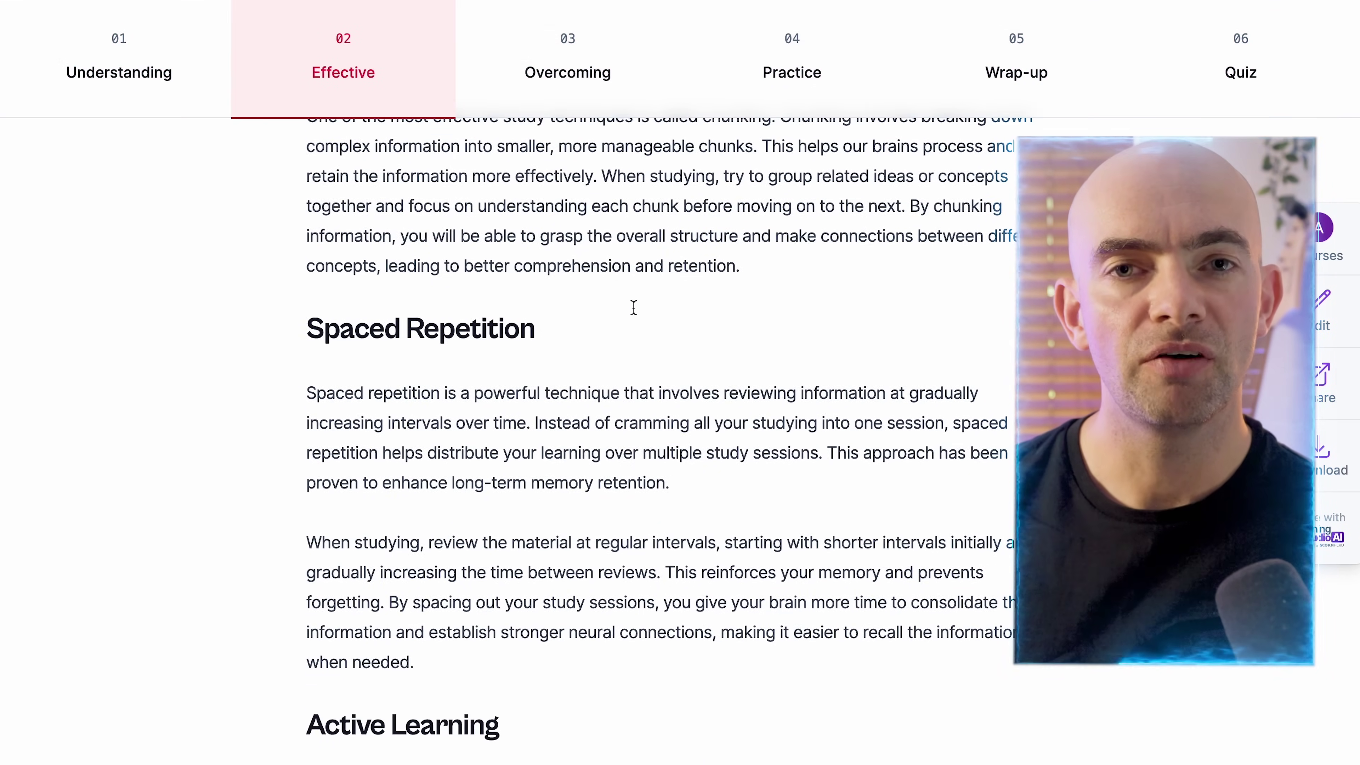
Step: Switch the course into editing mode and bring up the Download course options
left_click(1323, 311)
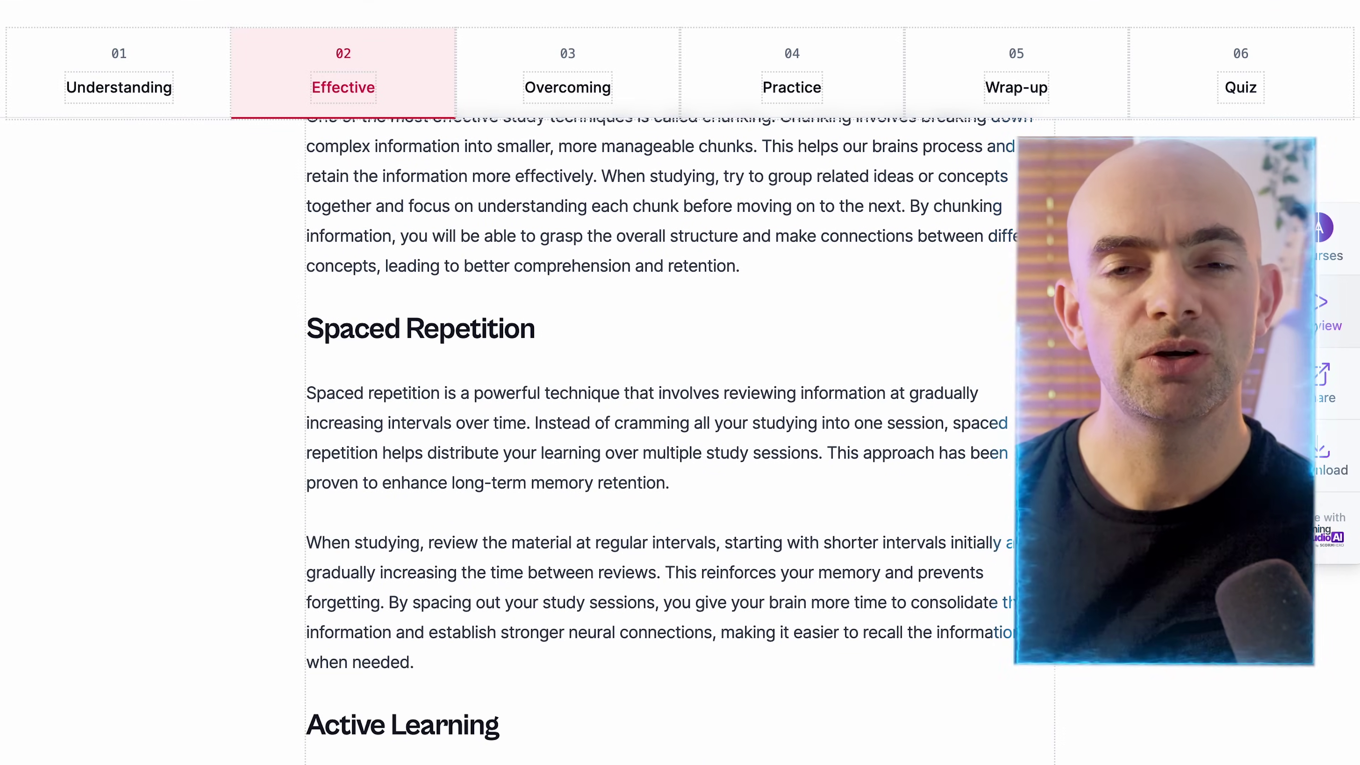
left_click_drag(369, 394, 677, 498)
scroll(679, 495, "down", 3)
scroll(680, 496, "down", 9)
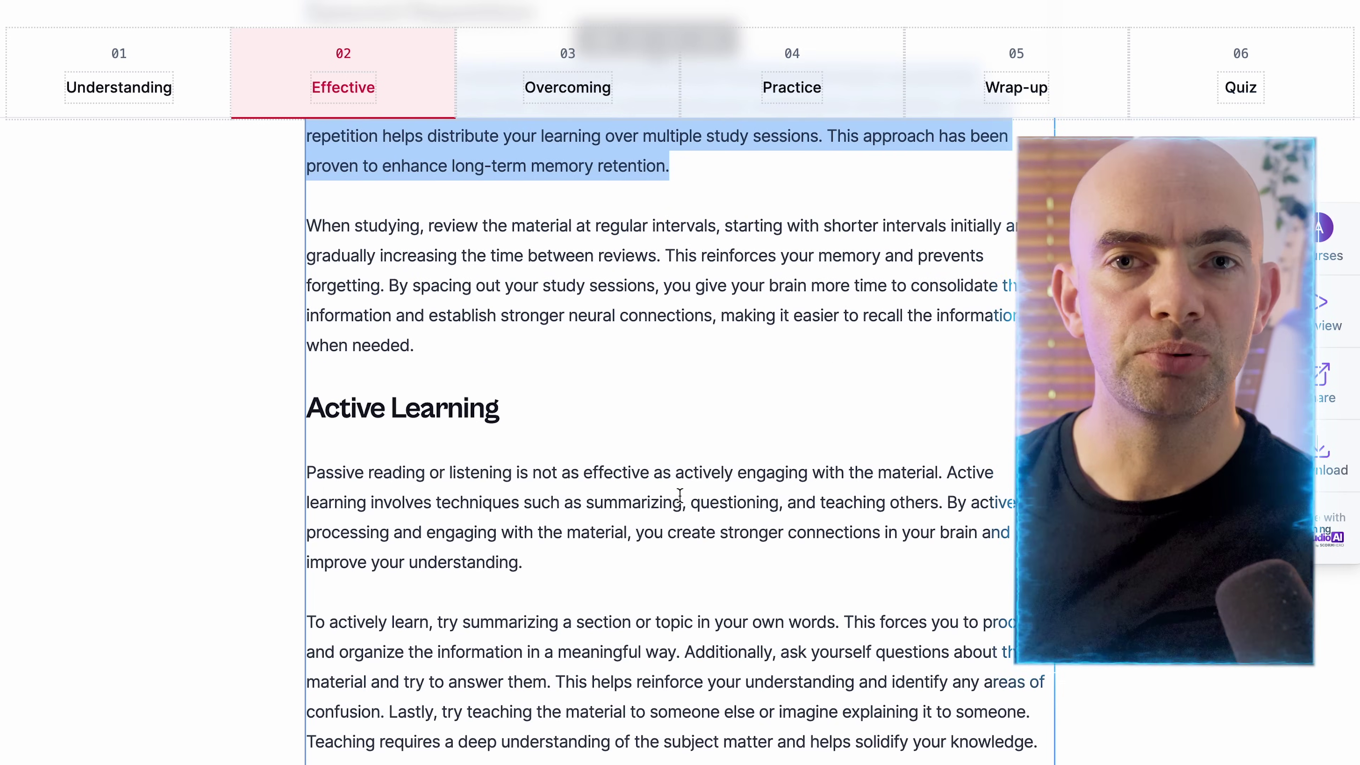
scroll(677, 494, "down", 8)
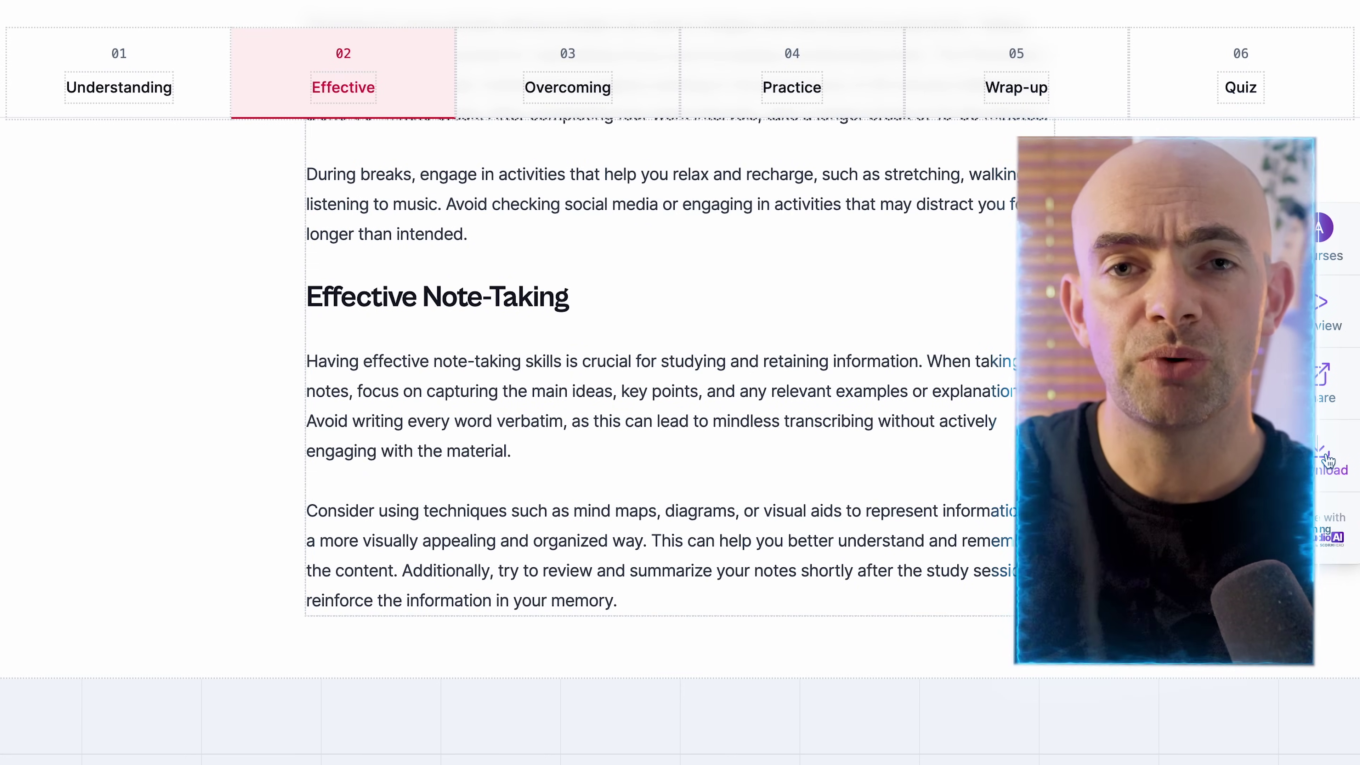
left_click(1328, 458)
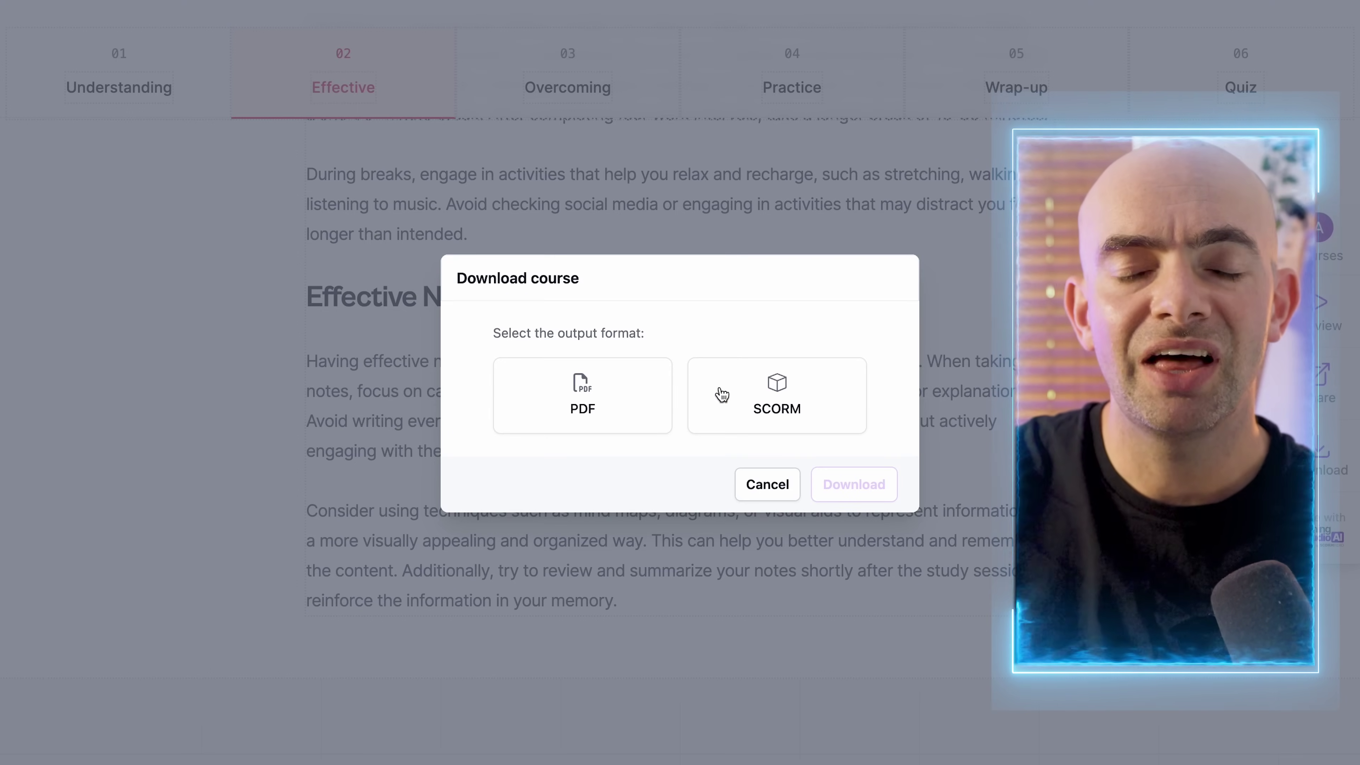
Step: Choose the SCORM format and download the course as a SCORM 1.2 package
left_click(796, 405)
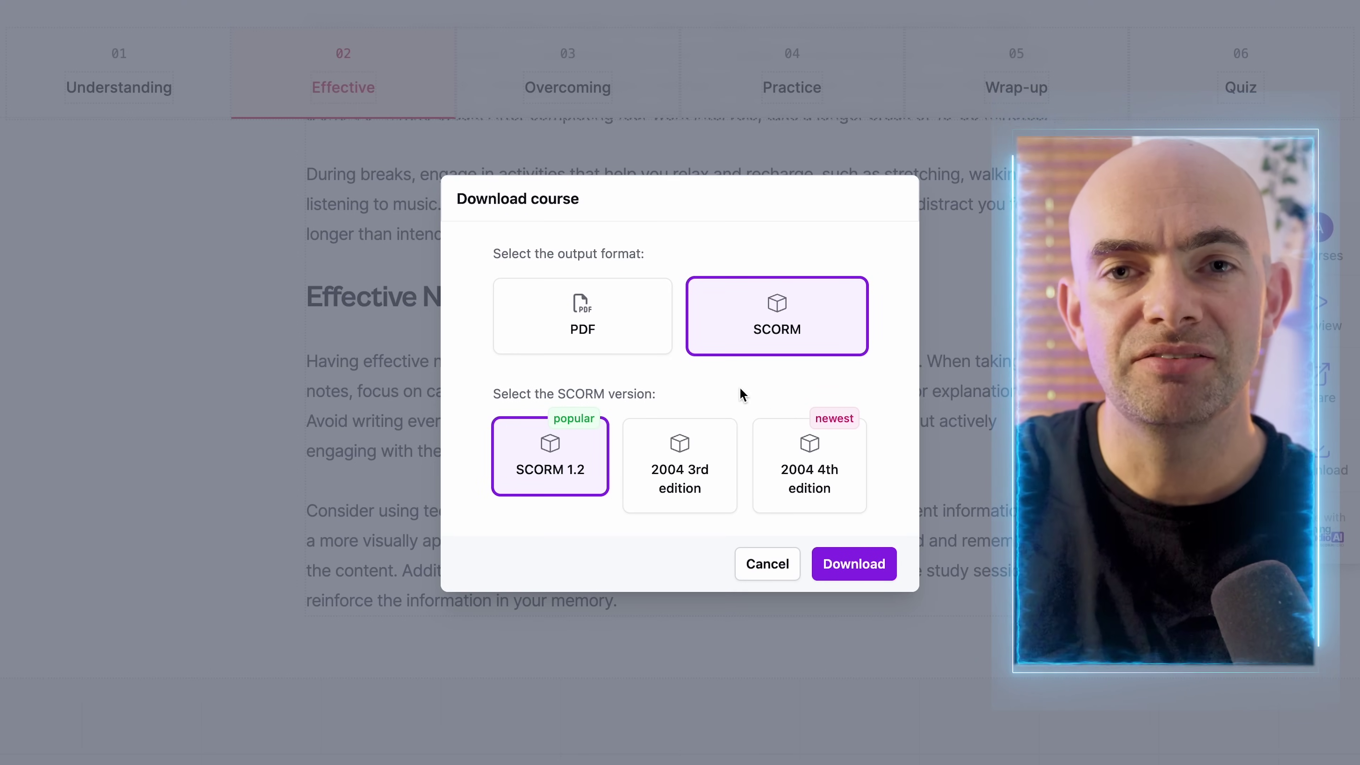
left_click(867, 565)
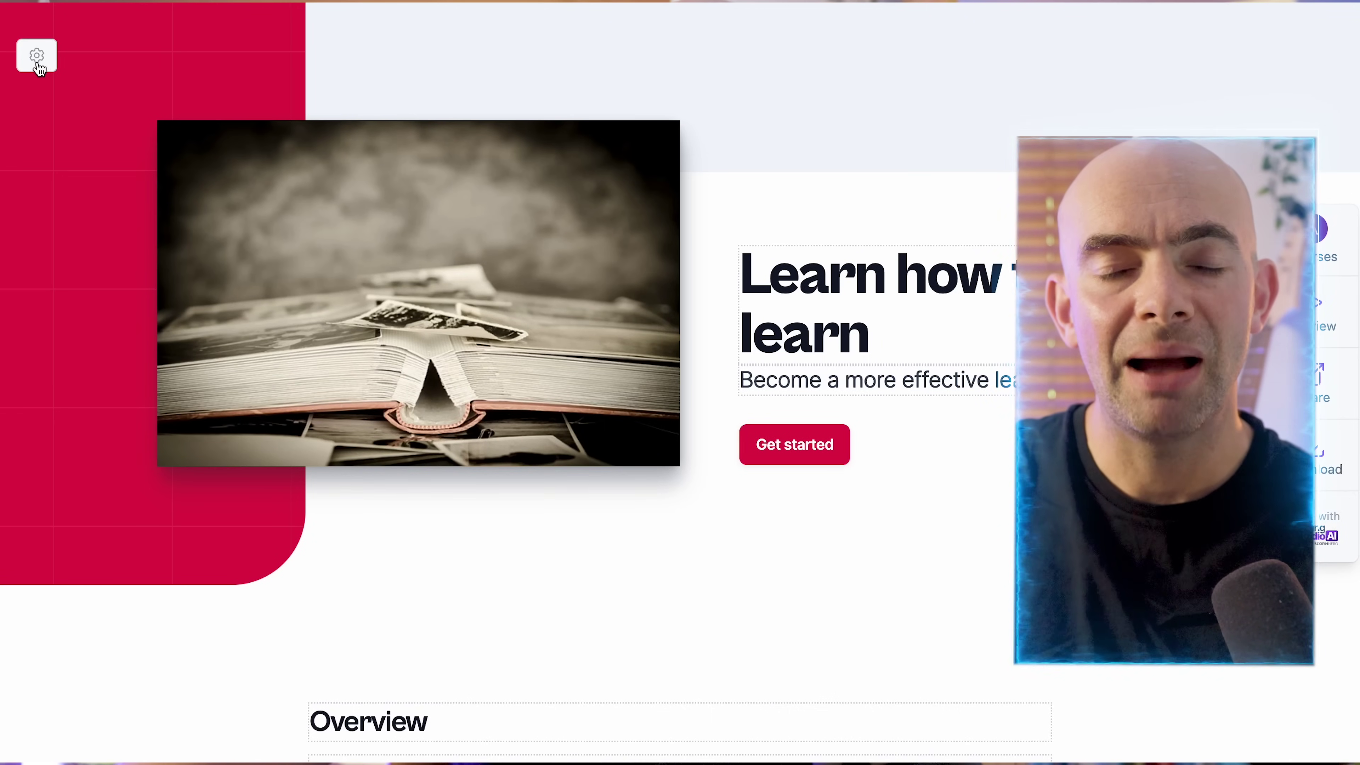
Step: Change the course theme colour from rose to orange in settings, then return to preview
left_click(37, 55)
left_click(597, 243)
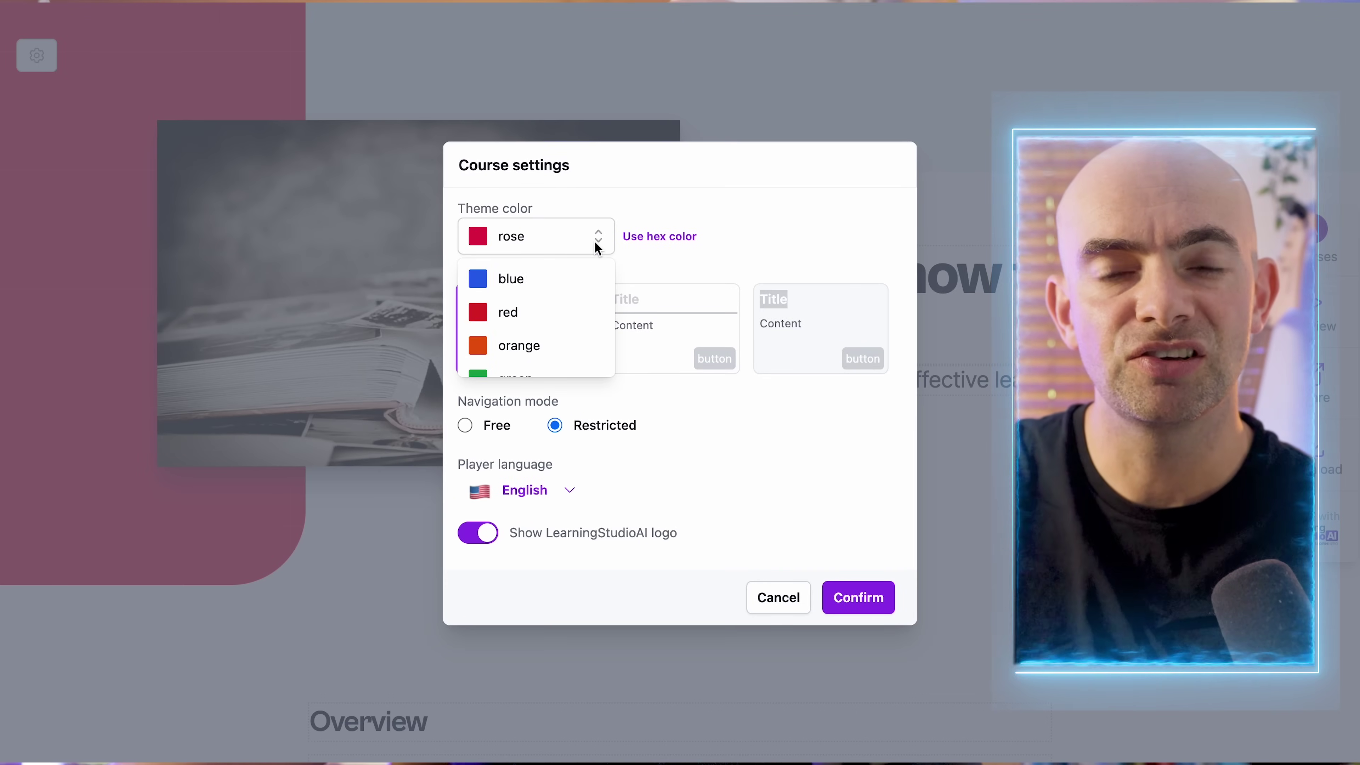
left_click(528, 342)
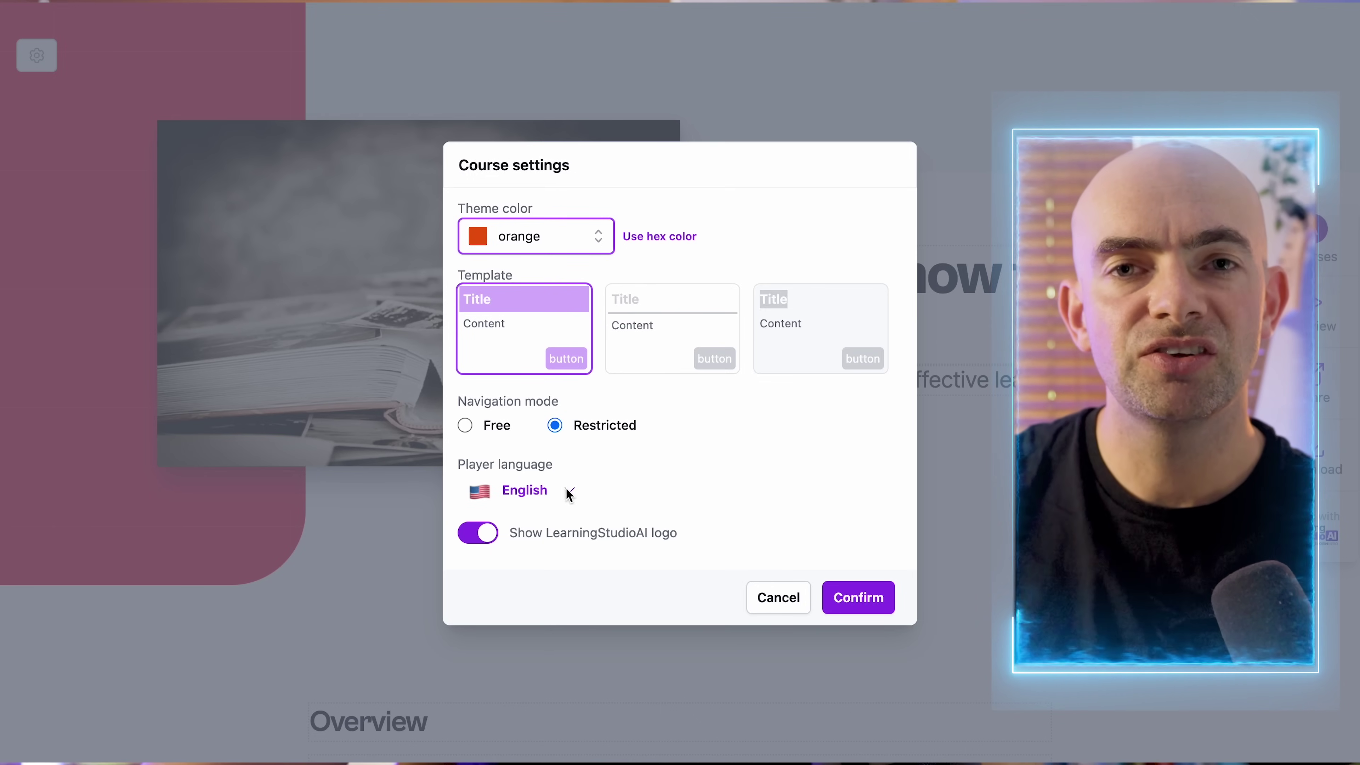
left_click(848, 601)
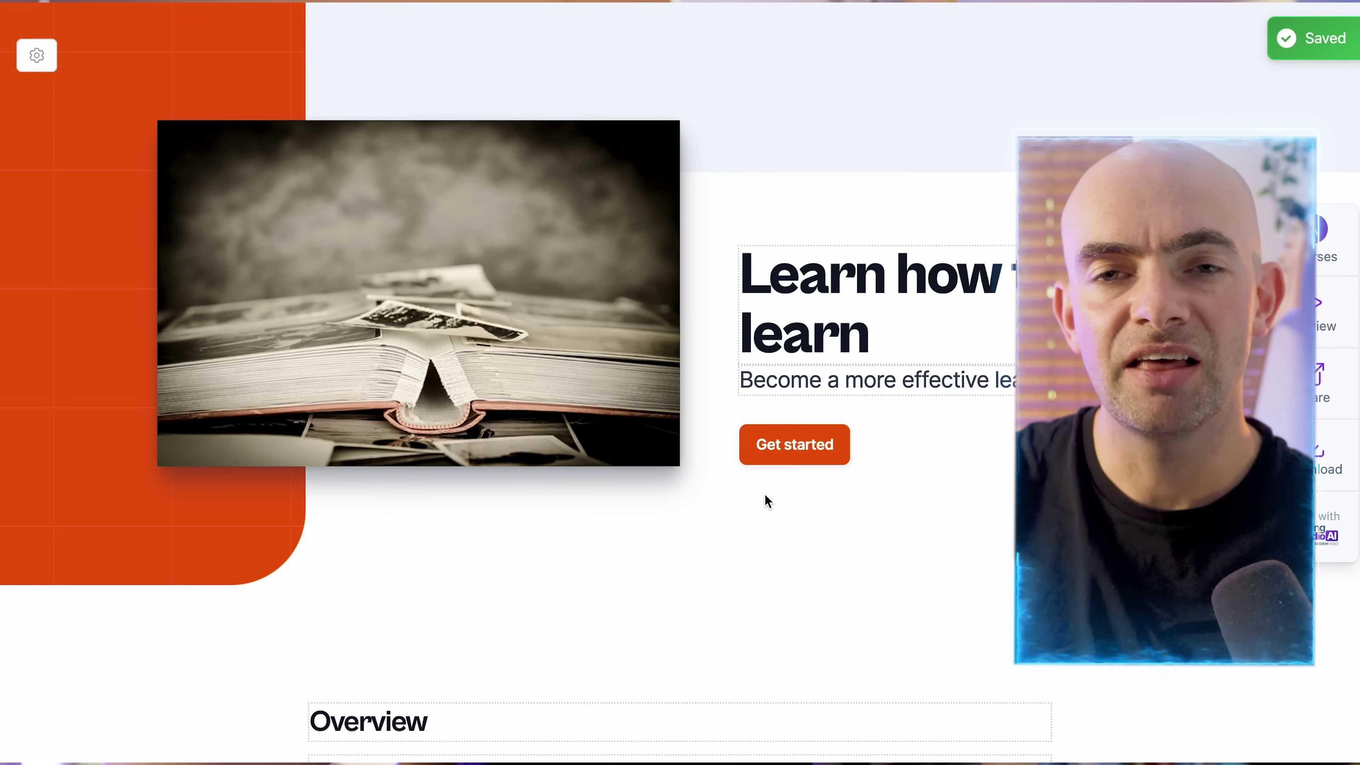
left_click(1322, 317)
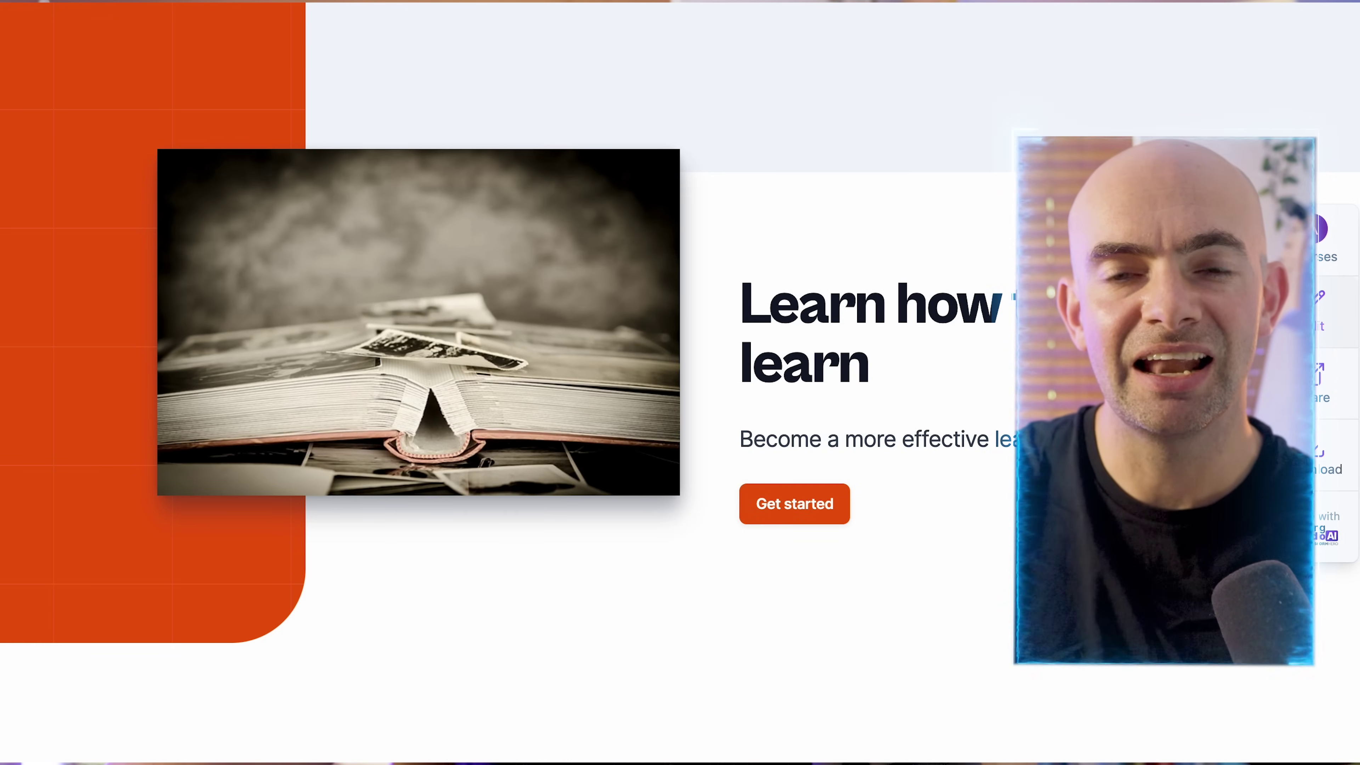